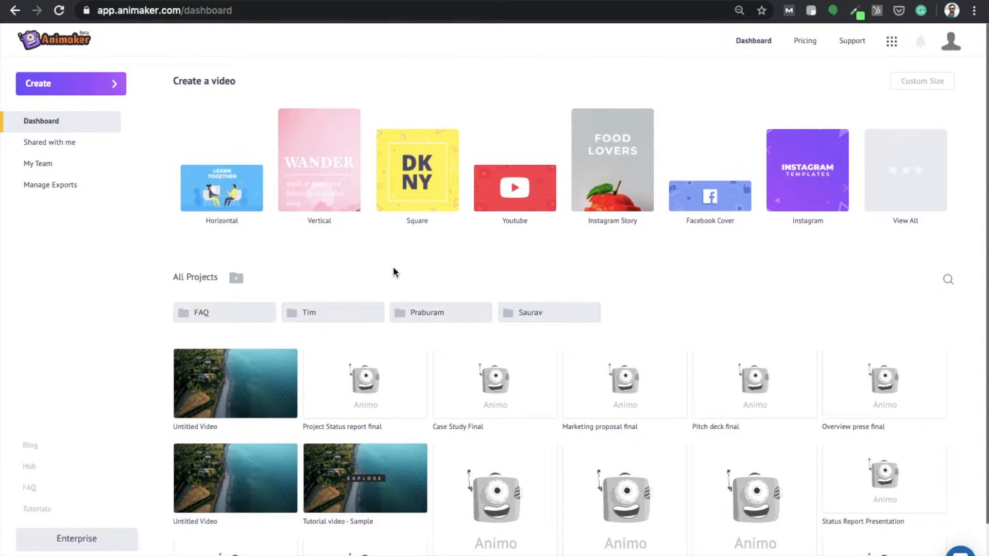
Create a new video project from a blank page.
{"action": "left_click", "coordinate": [115, 85]}
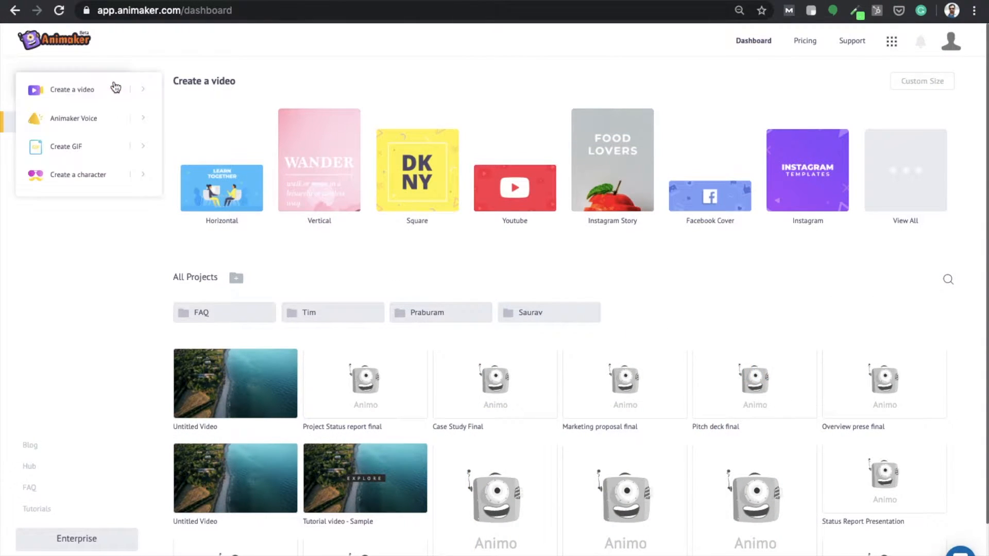
{"action": "mouse_move", "coordinate": [115, 88]}
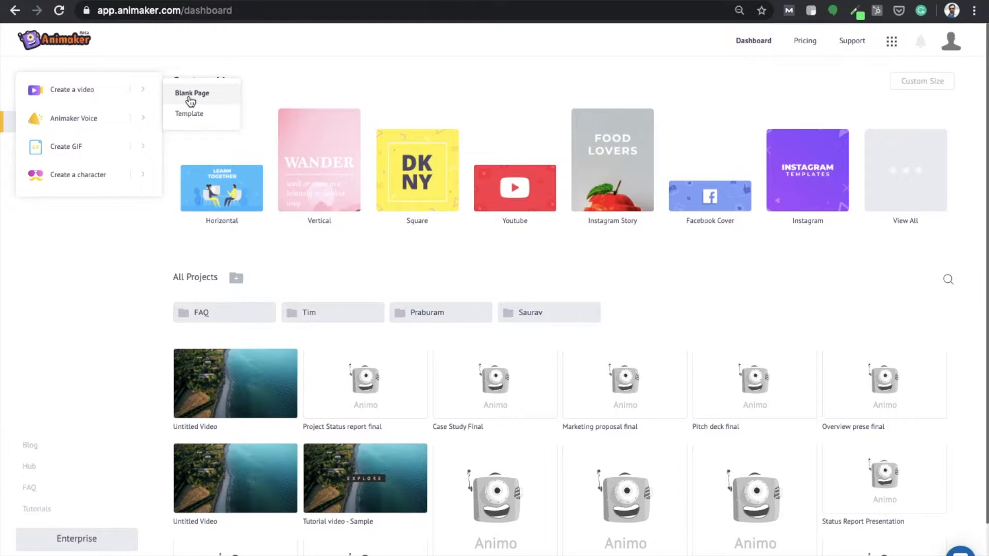
{"action": "left_click", "coordinate": [191, 96]}
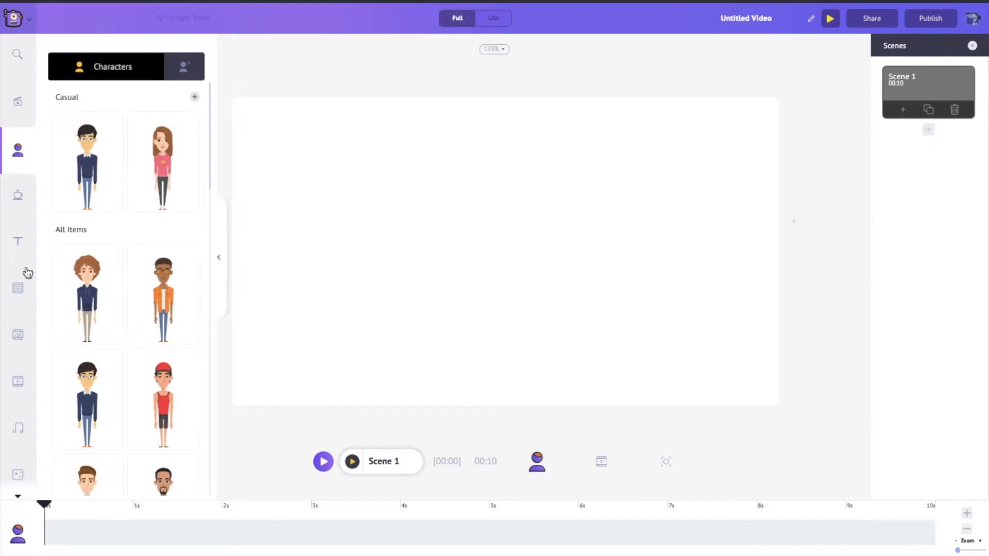
Look through the asset library's sections from search down to backgrounds, including the characters and text styles.
{"action": "left_click", "coordinate": [21, 56]}
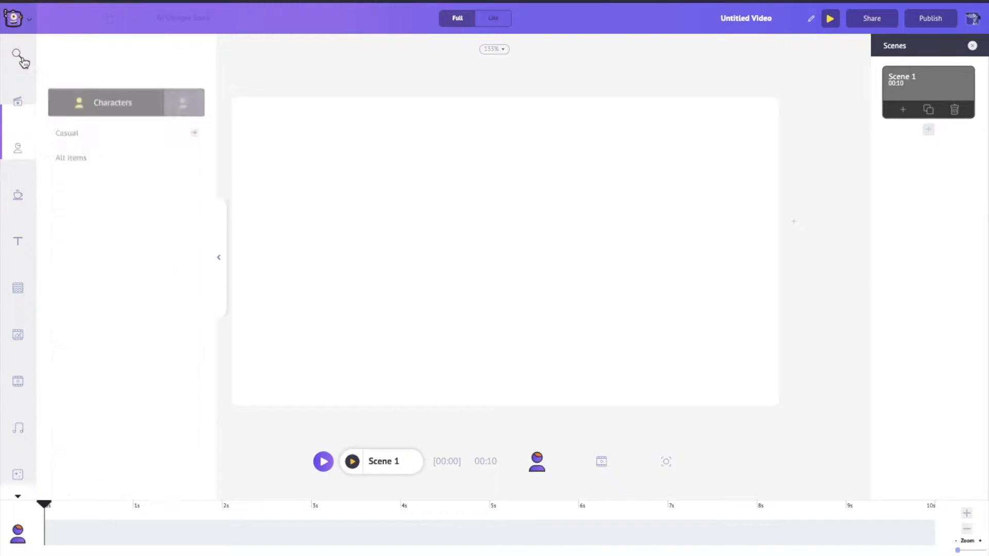
{"action": "left_click", "coordinate": [19, 105]}
{"action": "left_click", "coordinate": [24, 153]}
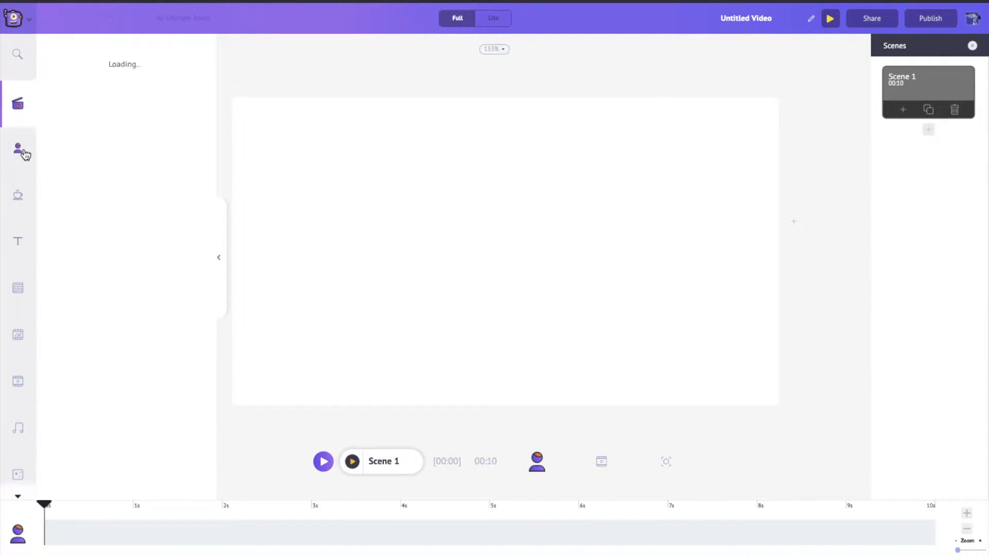
{"action": "left_click", "coordinate": [24, 206]}
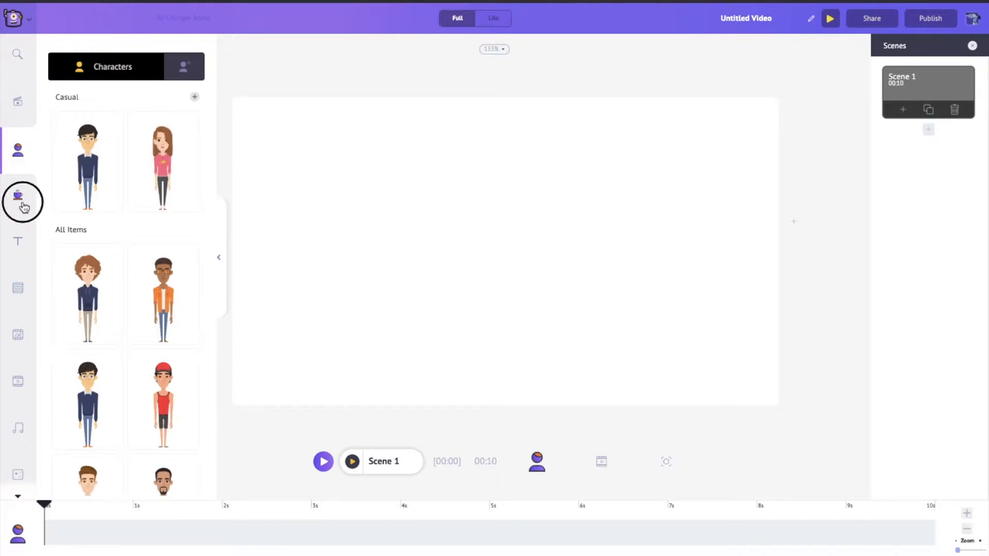
{"action": "left_click", "coordinate": [20, 244]}
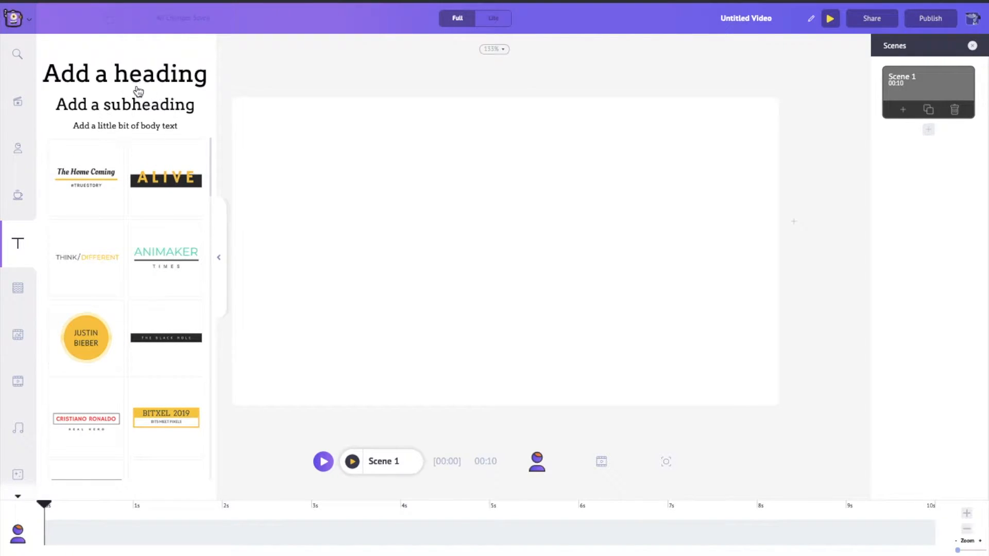
{"action": "left_click", "coordinate": [21, 290]}
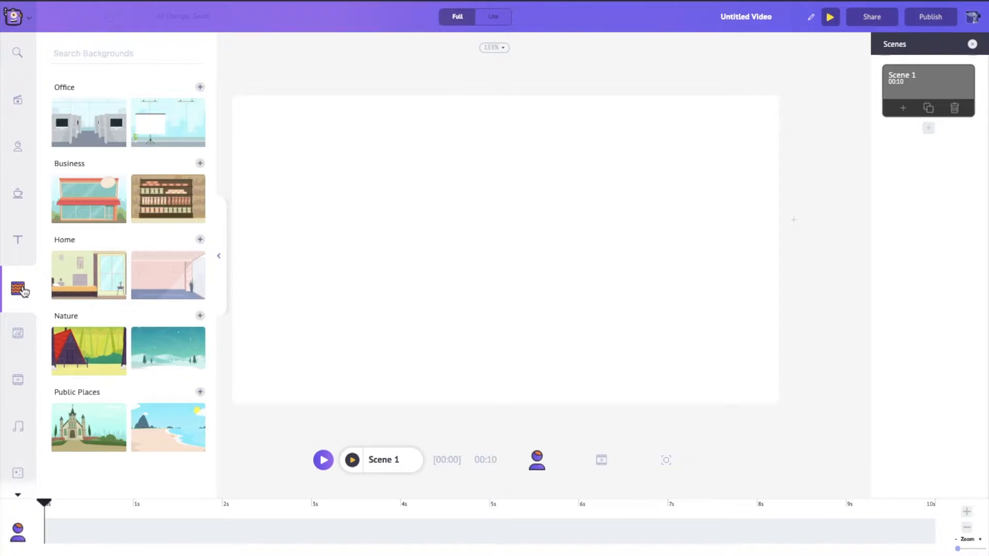
Look through the library's stock images, GIPHY section and uploaded images, and its stock and uploaded videos.
{"action": "left_click", "coordinate": [19, 335]}
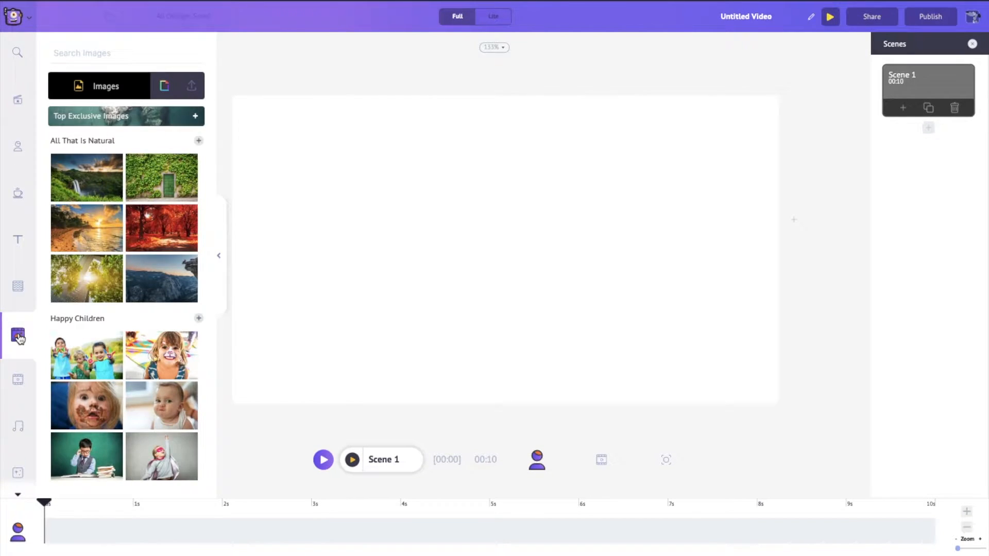
{"action": "left_click", "coordinate": [162, 96]}
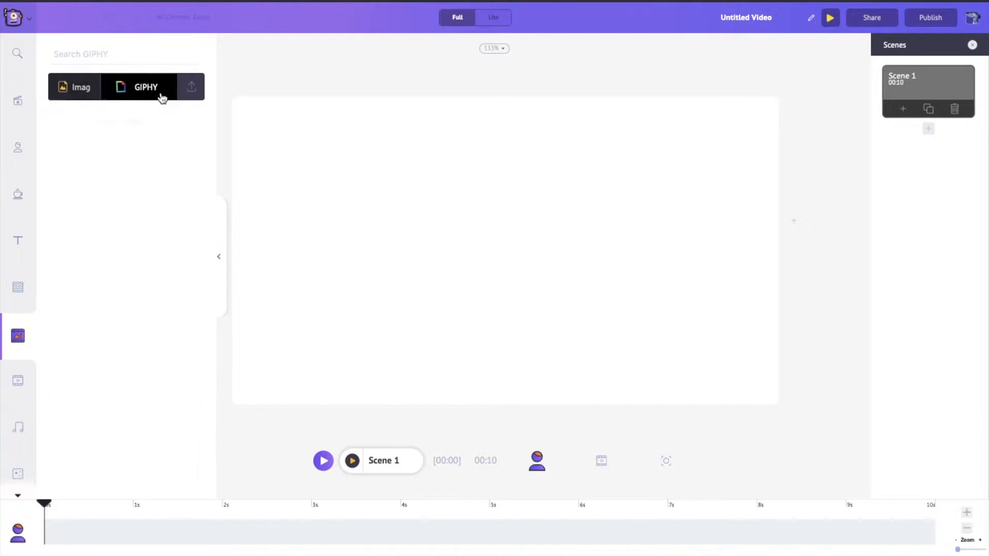
{"action": "left_click", "coordinate": [192, 94]}
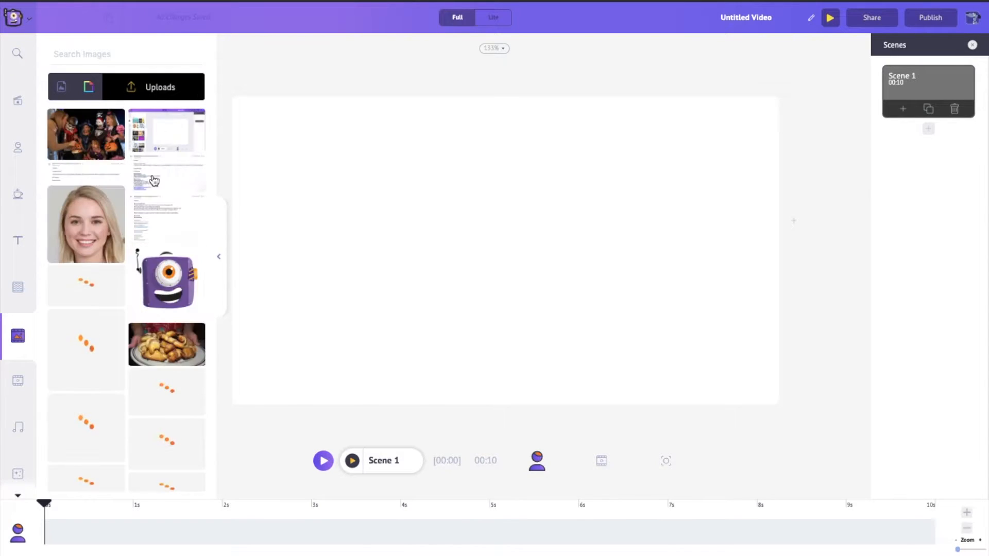
{"action": "left_click", "coordinate": [18, 381]}
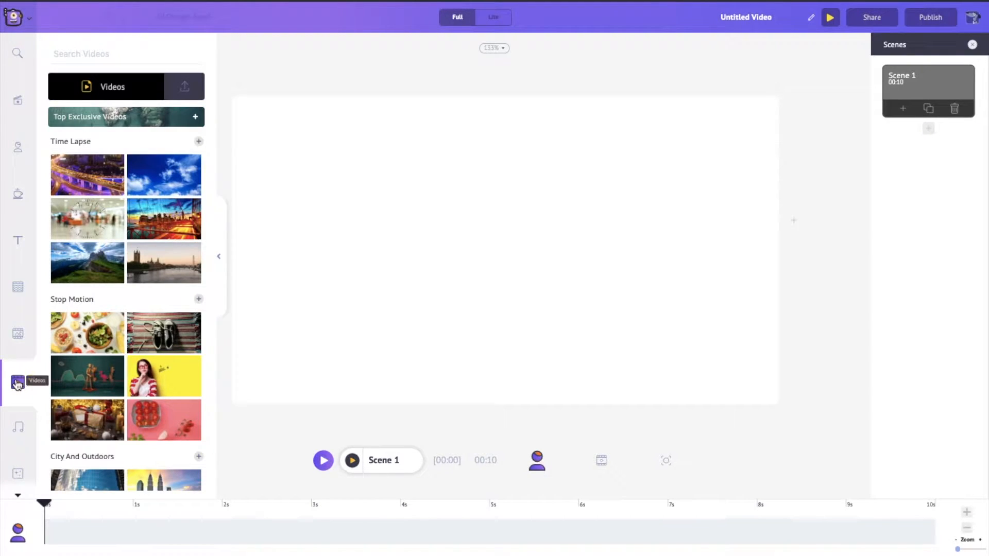
{"action": "left_click", "coordinate": [187, 89]}
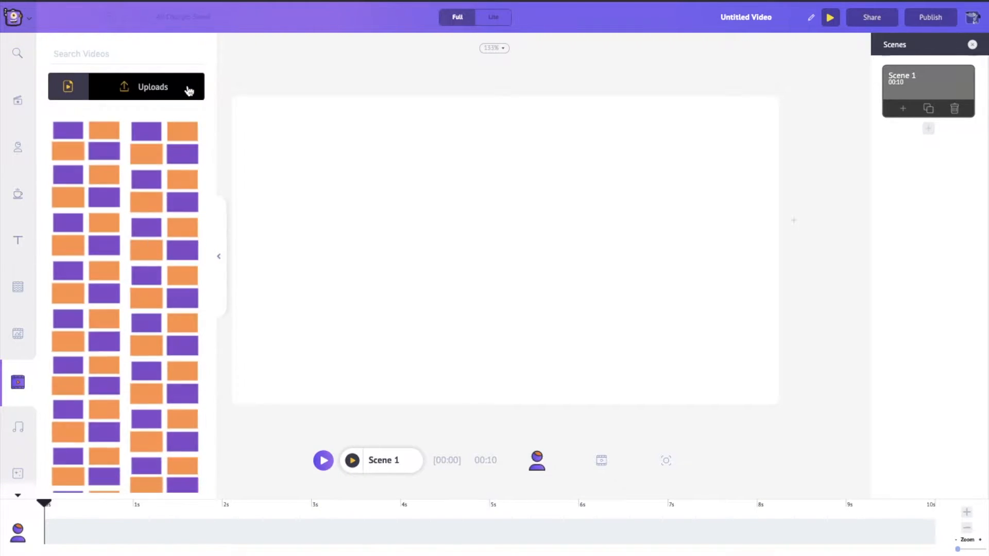
Look through the library's music, sound effects and uploaded audio, and its visual effects collection.
{"action": "left_click", "coordinate": [15, 437]}
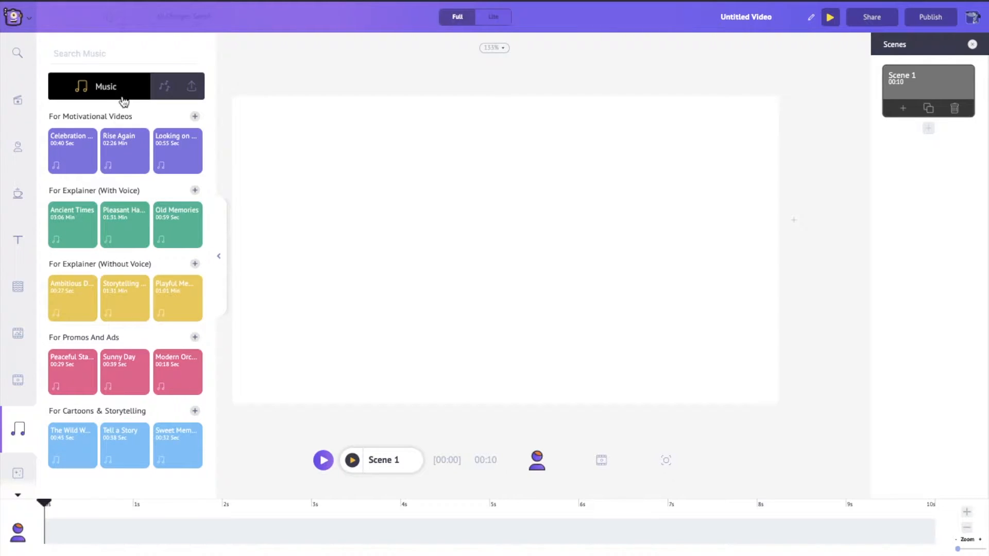
{"action": "left_click", "coordinate": [164, 87]}
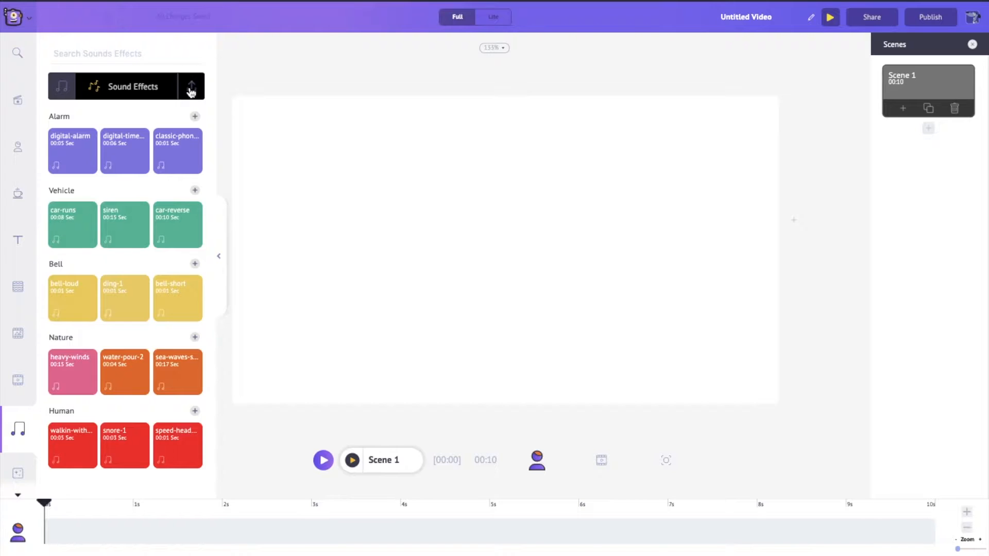
{"action": "left_click", "coordinate": [191, 92]}
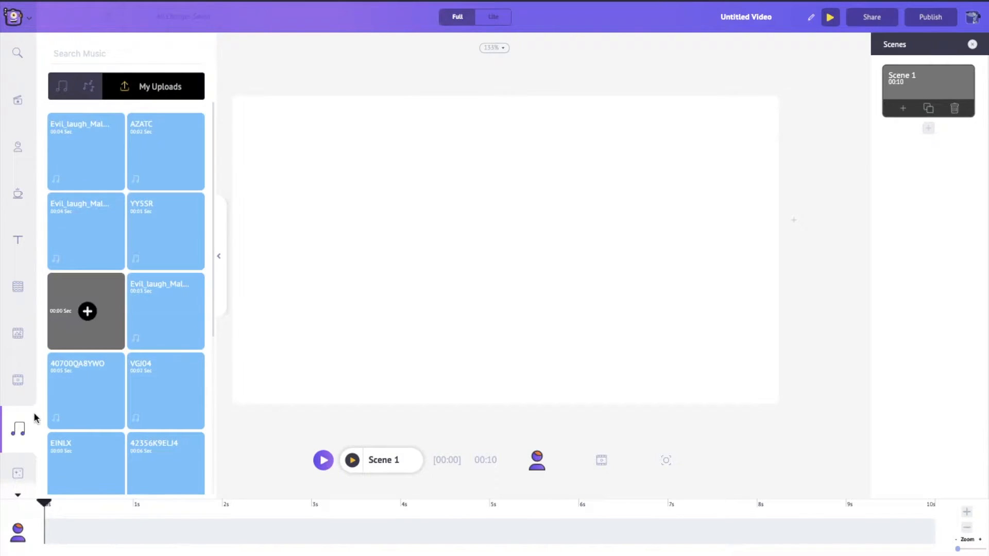
{"action": "left_click", "coordinate": [20, 475]}
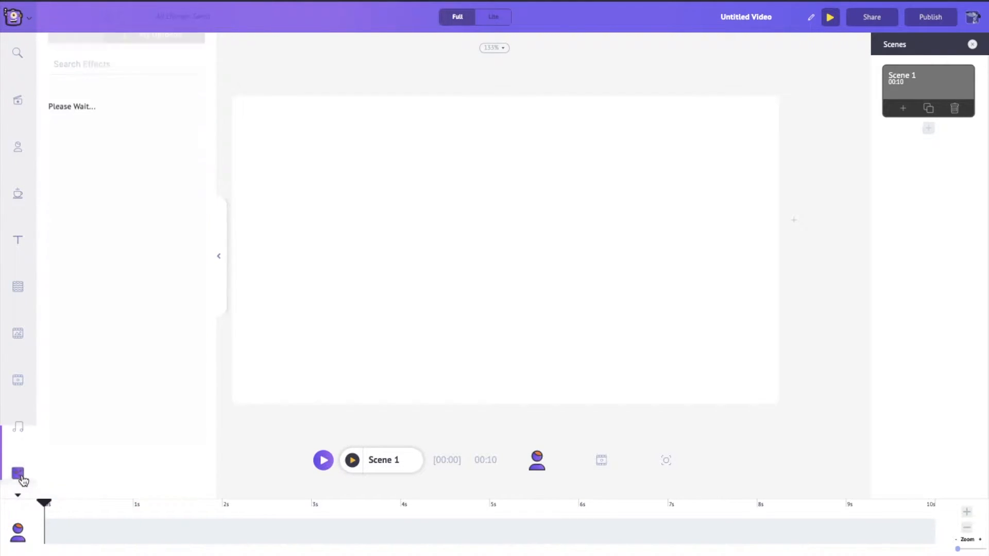
{"action": "scroll", "coordinate": [20, 482], "scroll_direction": "down", "scroll_amount": 1}
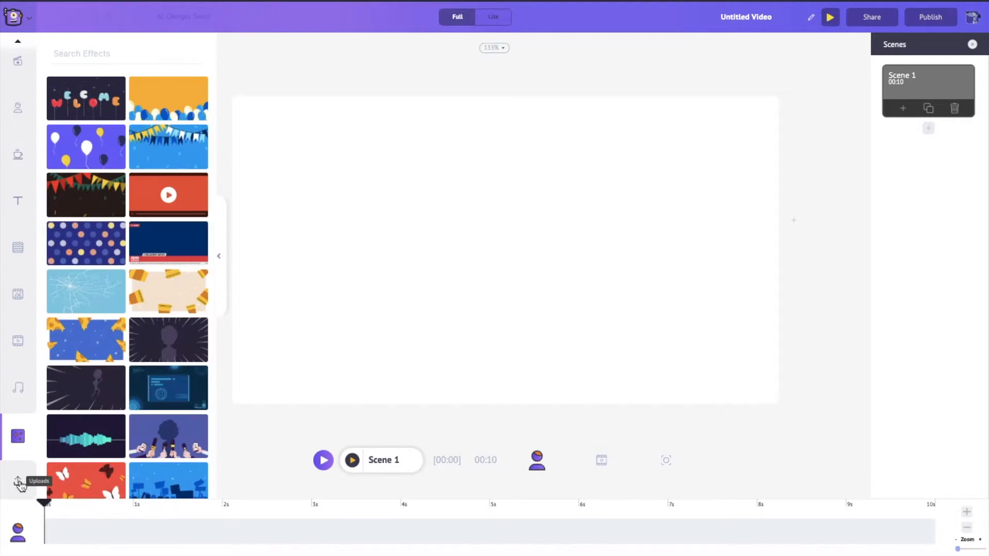
{"action": "left_click", "coordinate": [19, 481]}
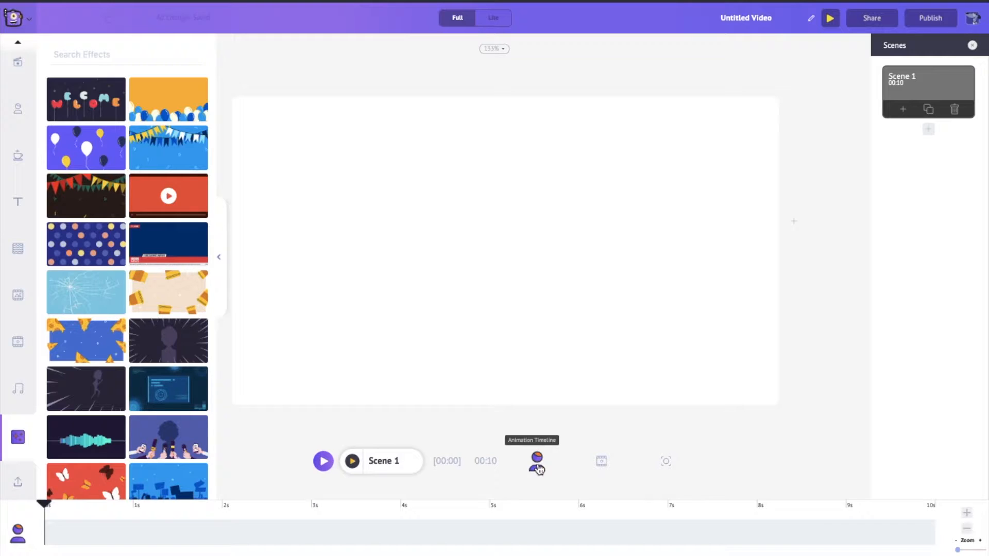
View the scene's video timeline and the Camera Timeline, and collapse the asset library.
{"action": "left_click", "coordinate": [603, 462]}
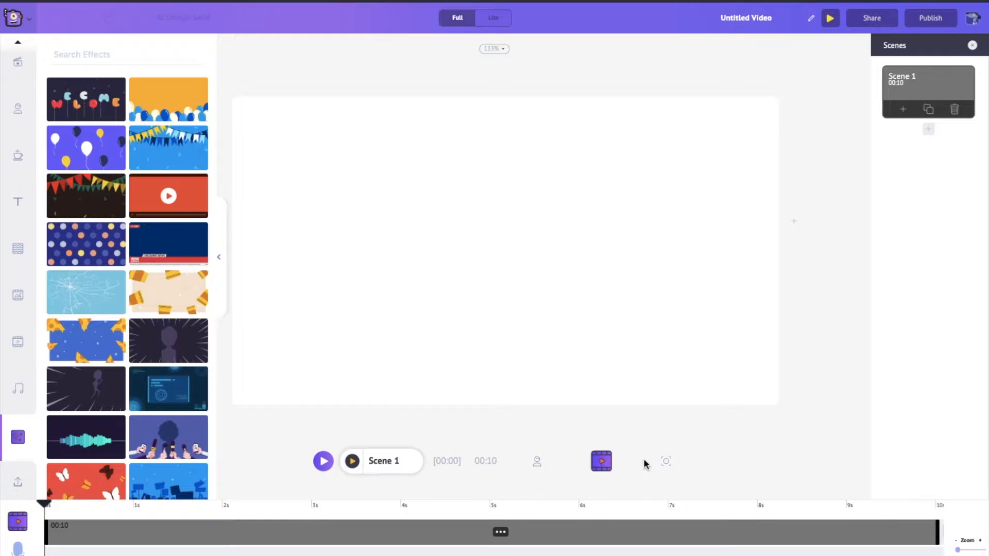
{"action": "left_click", "coordinate": [668, 462]}
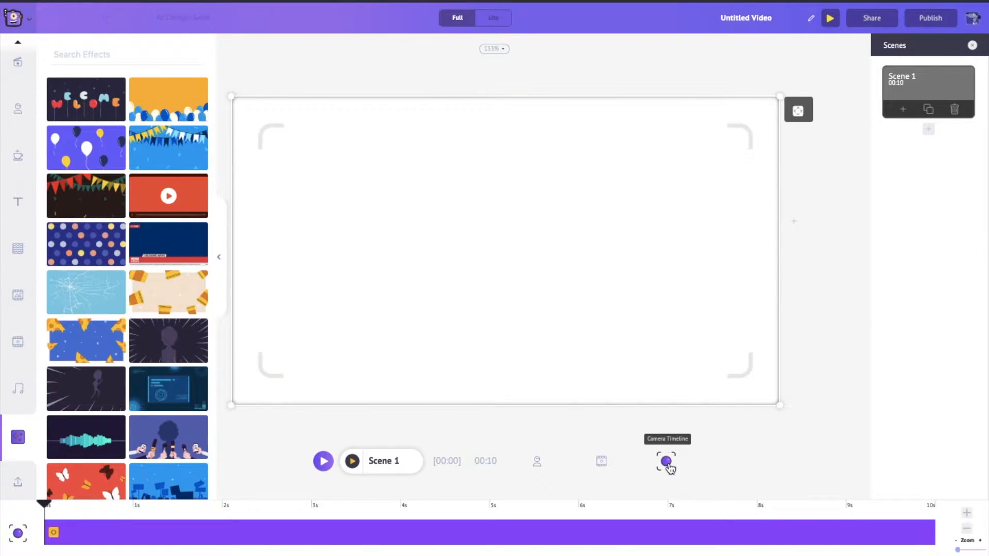
{"action": "left_click", "coordinate": [223, 284]}
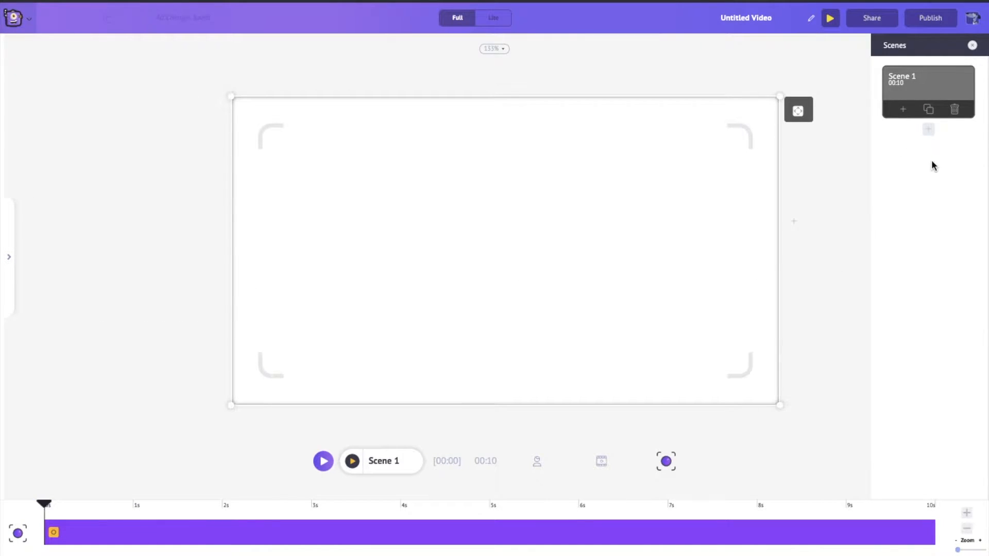
Add two blank scenes after Scene 1.
{"action": "left_click", "coordinate": [931, 132]}
{"action": "left_click", "coordinate": [934, 214]}
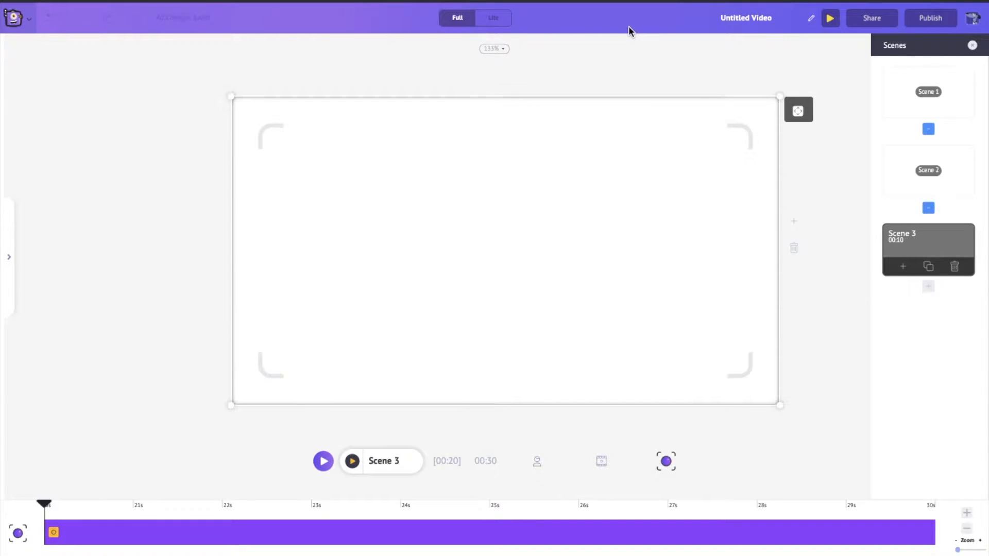
View the editor in Lite mode and return to Full mode.
{"action": "left_click", "coordinate": [494, 19]}
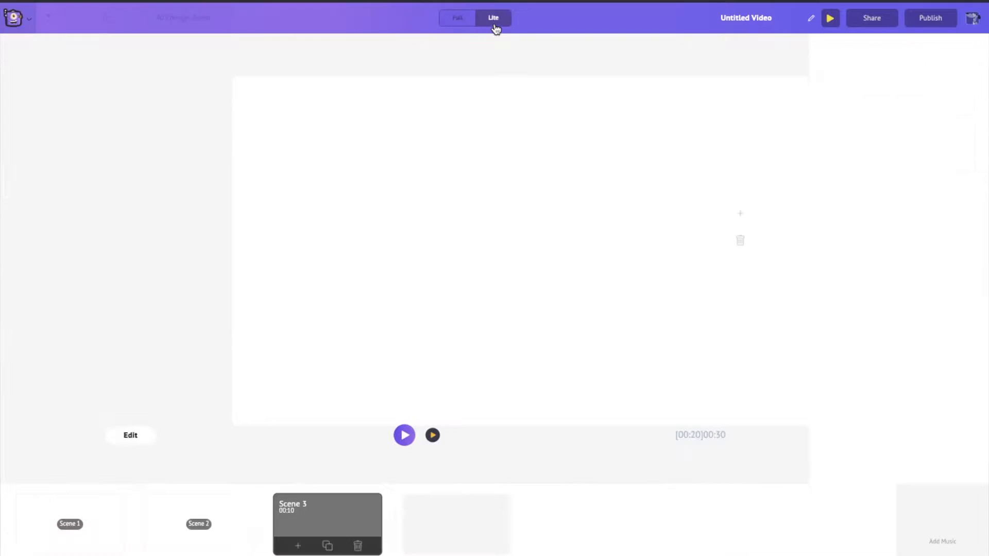
{"action": "left_click", "coordinate": [460, 26]}
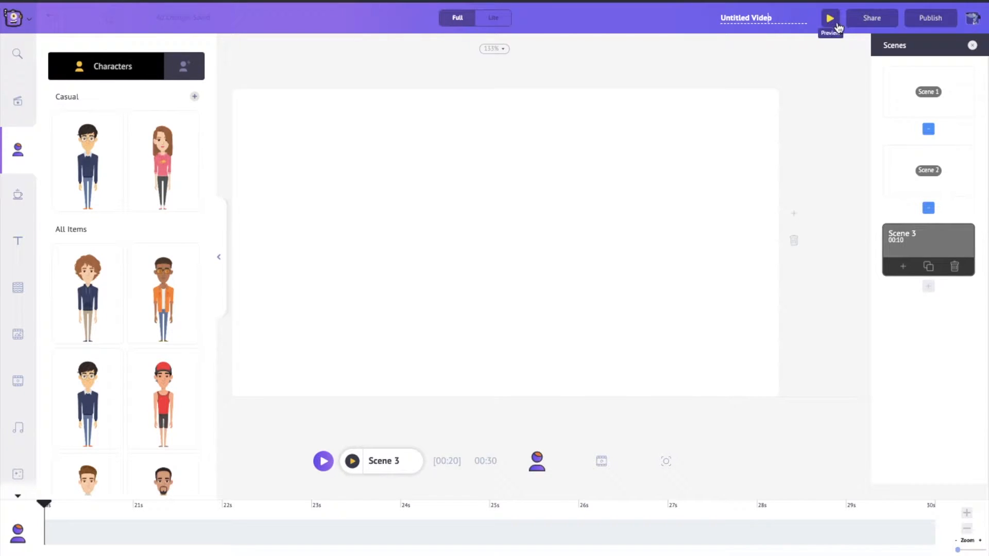
Examine the options for sharing the project with people and for publishing the video.
{"action": "left_click", "coordinate": [872, 23]}
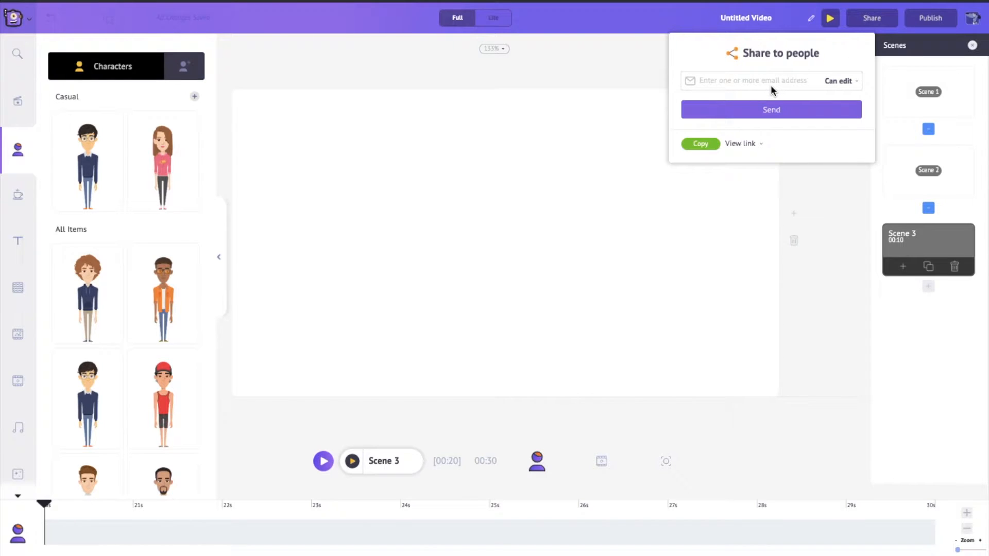
{"action": "left_click", "coordinate": [932, 18]}
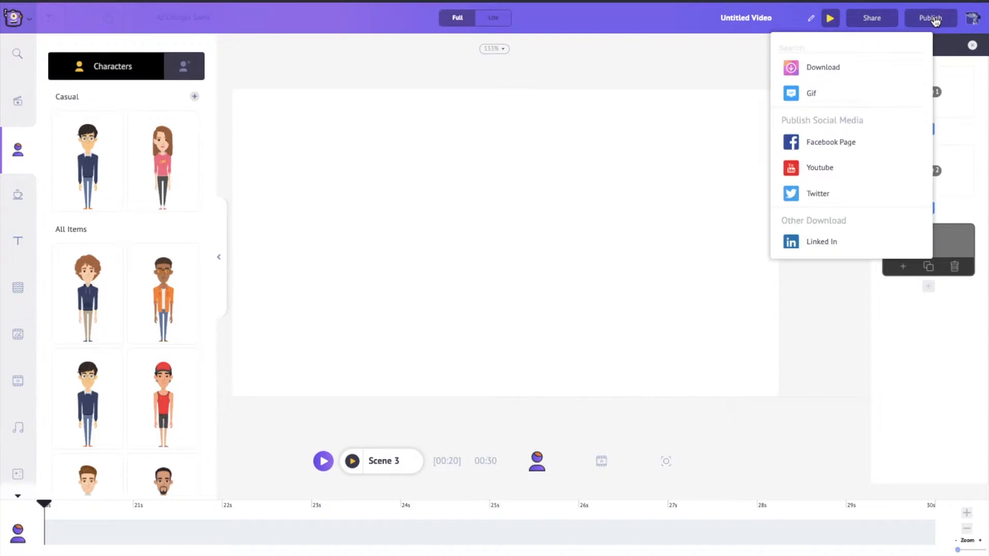
{"action": "left_click", "coordinate": [949, 26]}
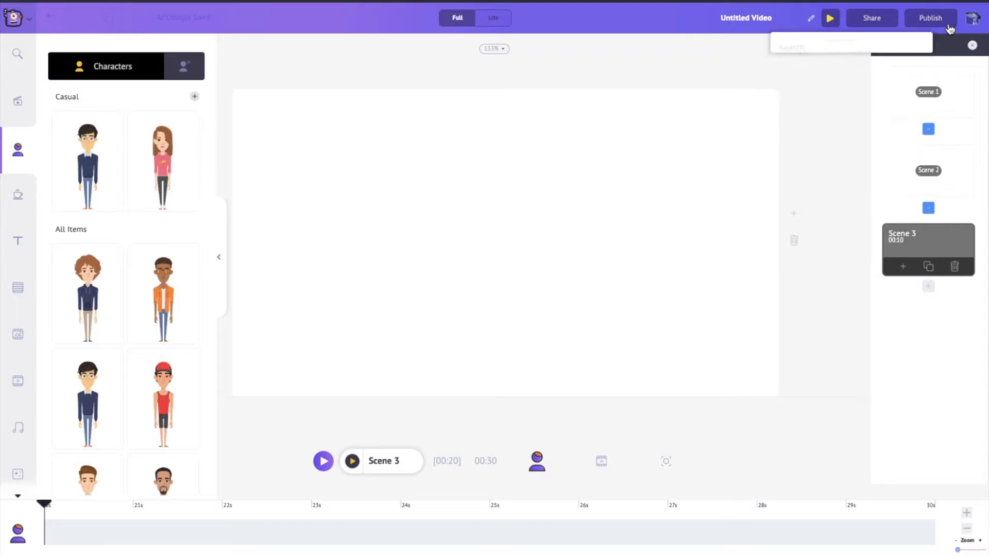
Look through the Character and Video guided tours, and start and skip the tour on adding a filter.
{"action": "left_click", "coordinate": [976, 21]}
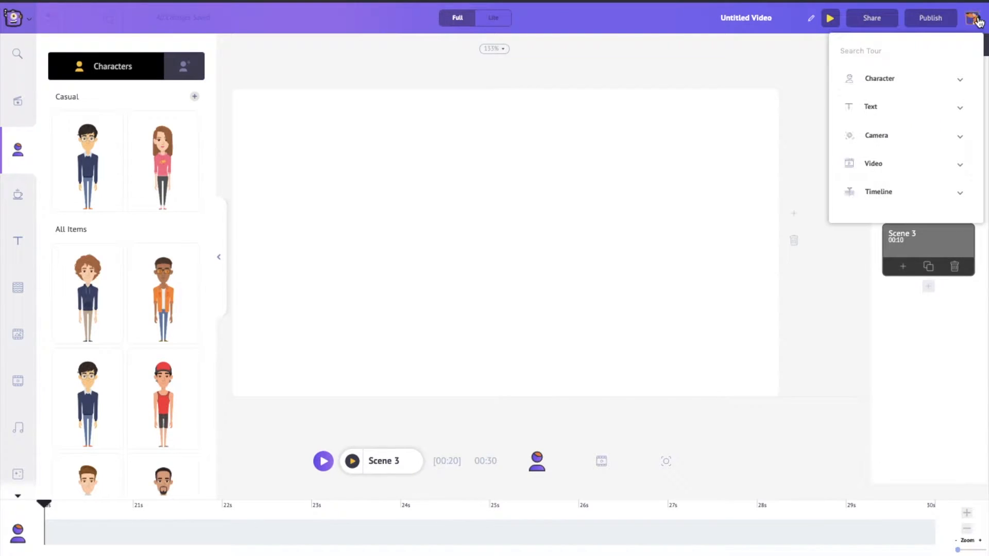
{"action": "left_click", "coordinate": [952, 89]}
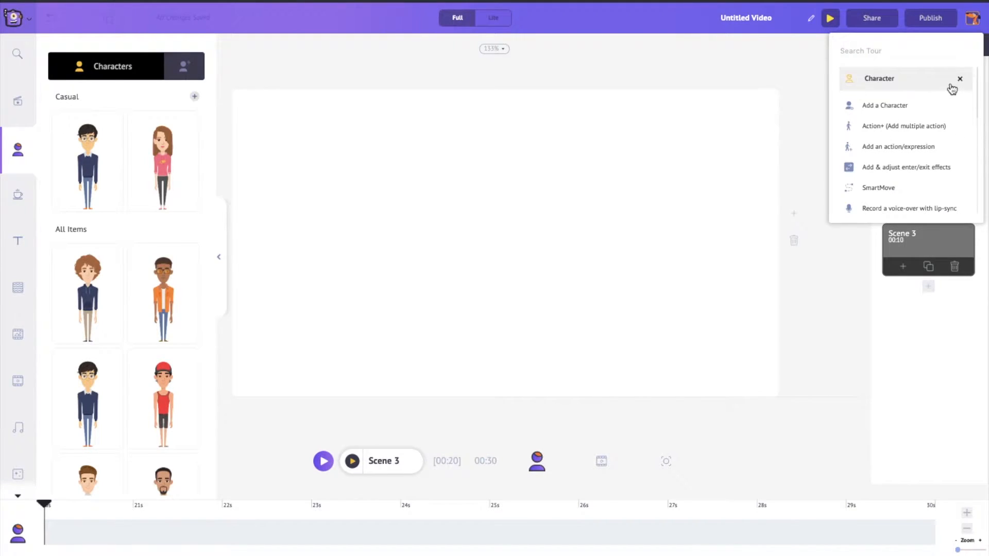
{"action": "left_click", "coordinate": [959, 78]}
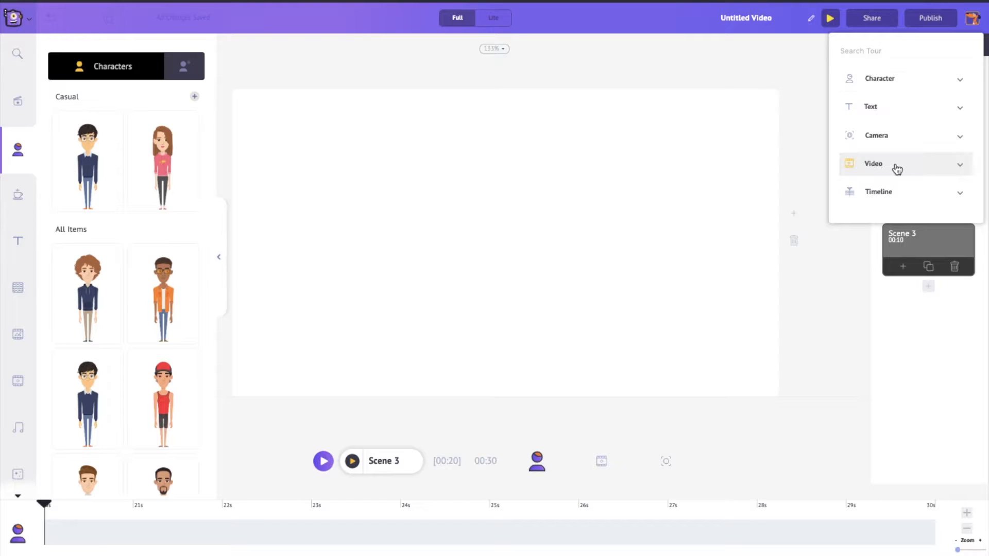
{"action": "left_click", "coordinate": [896, 169]}
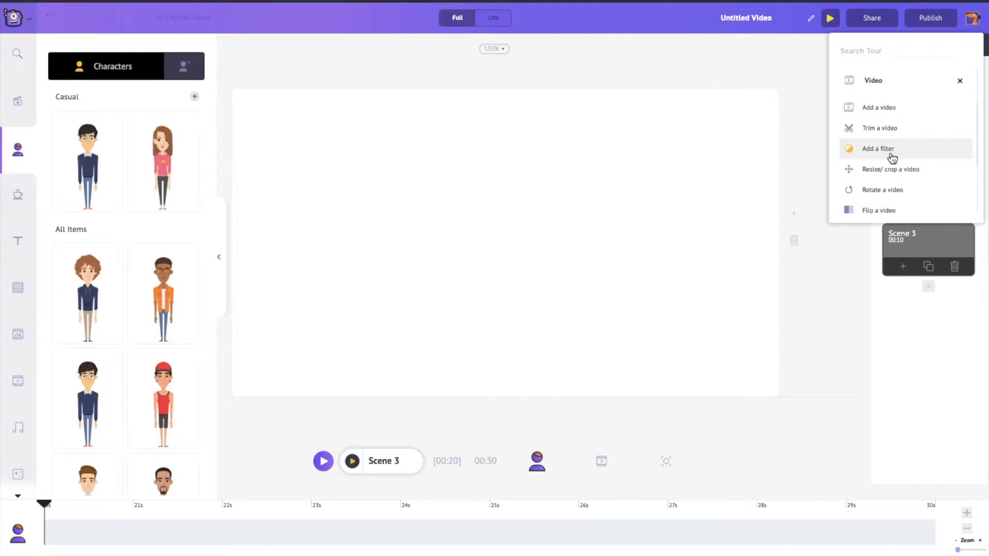
{"action": "left_click", "coordinate": [892, 156]}
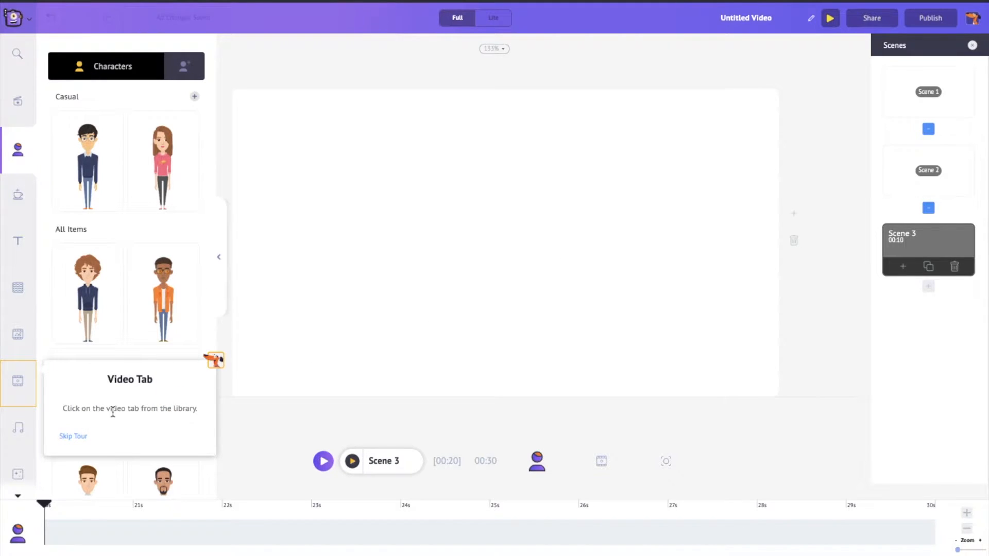
{"action": "left_click", "coordinate": [74, 437]}
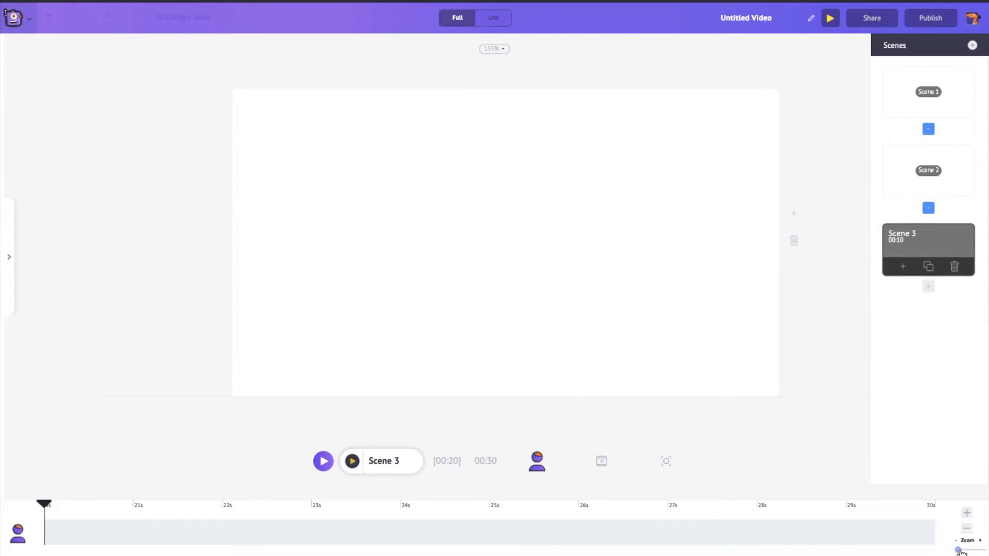
{"action": "mouse_move", "coordinate": [959, 551]}
{"action": "left_mouse_down"}
{"action": "mouse_move", "coordinate": [982, 552]}
{"action": "mouse_move", "coordinate": [957, 551]}
{"action": "left_mouse_up"}
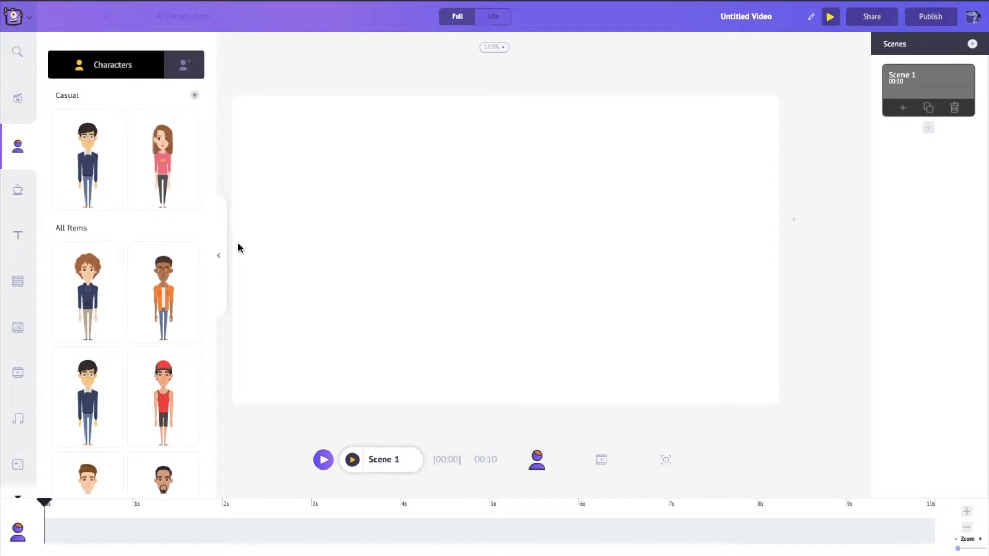
Search the stock videos for "sea aerial shot" and add the clip of a green coastline beside blue sea to Scene 1.
{"action": "left_click", "coordinate": [18, 376]}
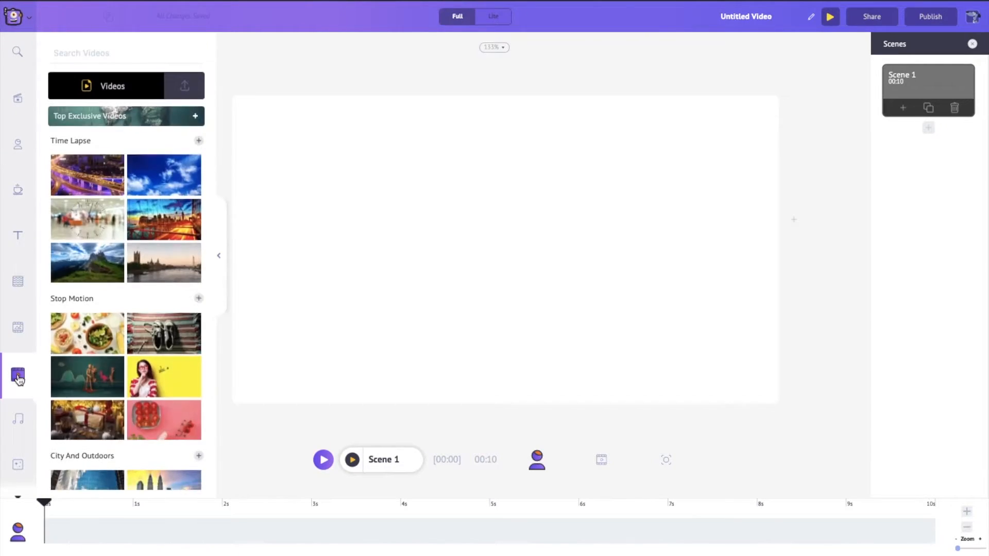
{"action": "left_click", "coordinate": [109, 54]}
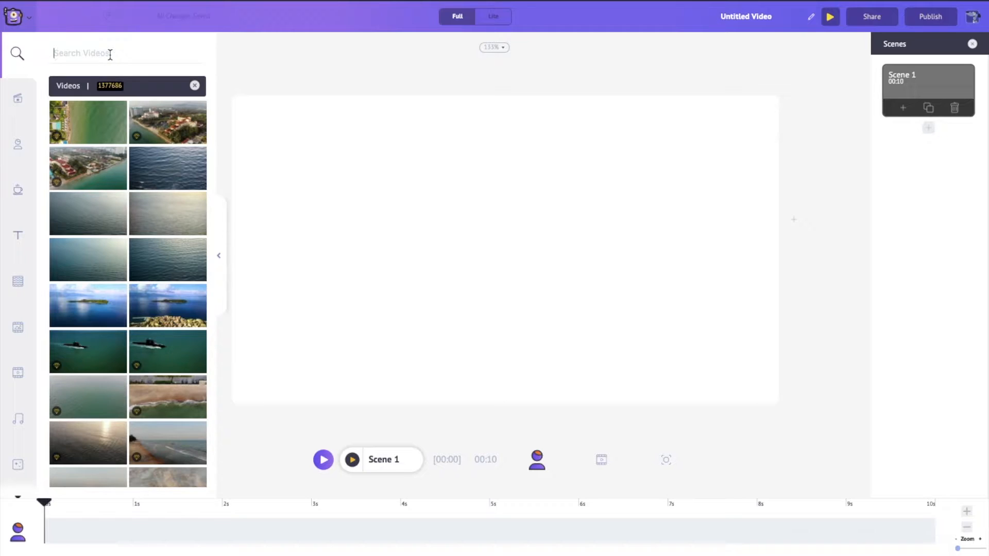
{"action": "type", "text": "sea a"}
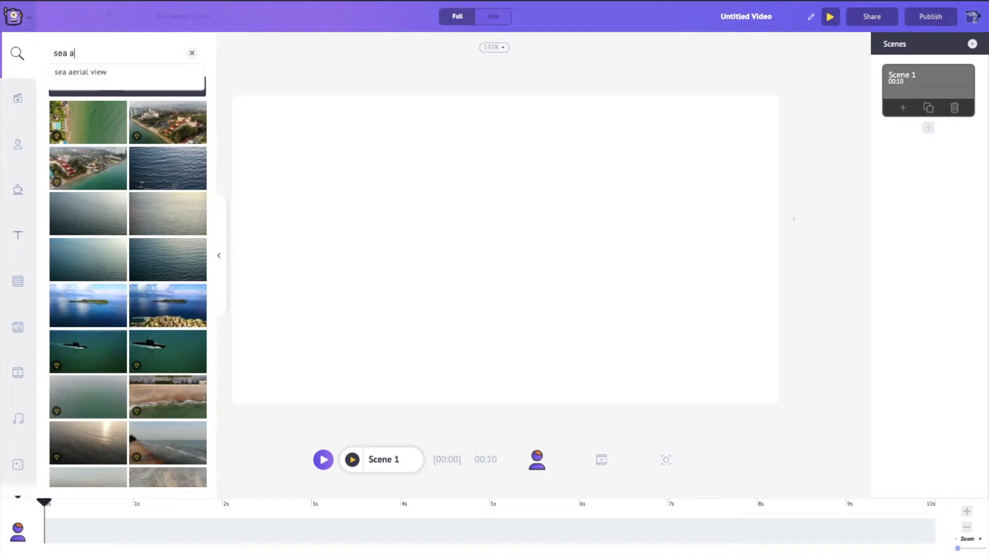
{"action": "type", "text": "erial shot"}
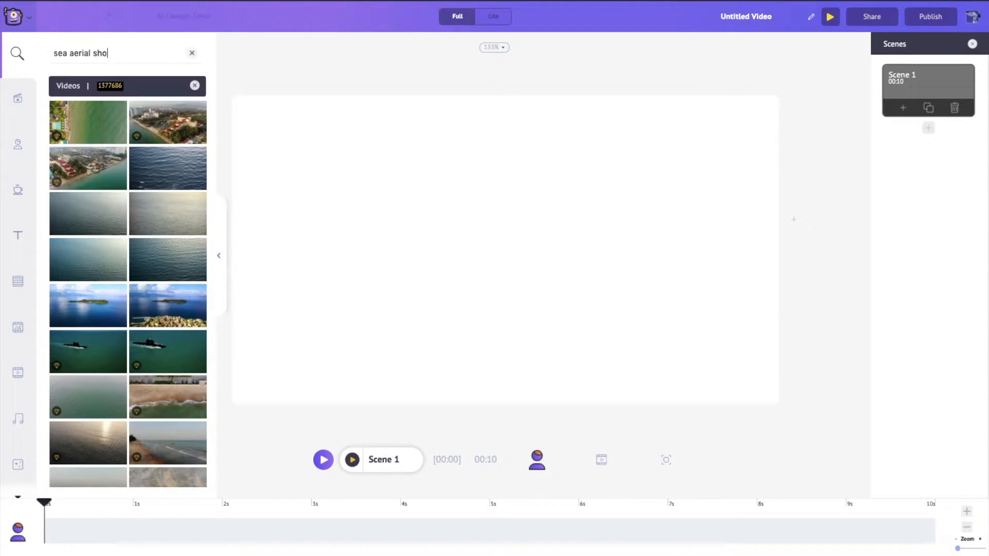
{"action": "key", "text": "Return"}
{"action": "scroll", "coordinate": [149, 340], "scroll_direction": "down", "scroll_amount": 1}
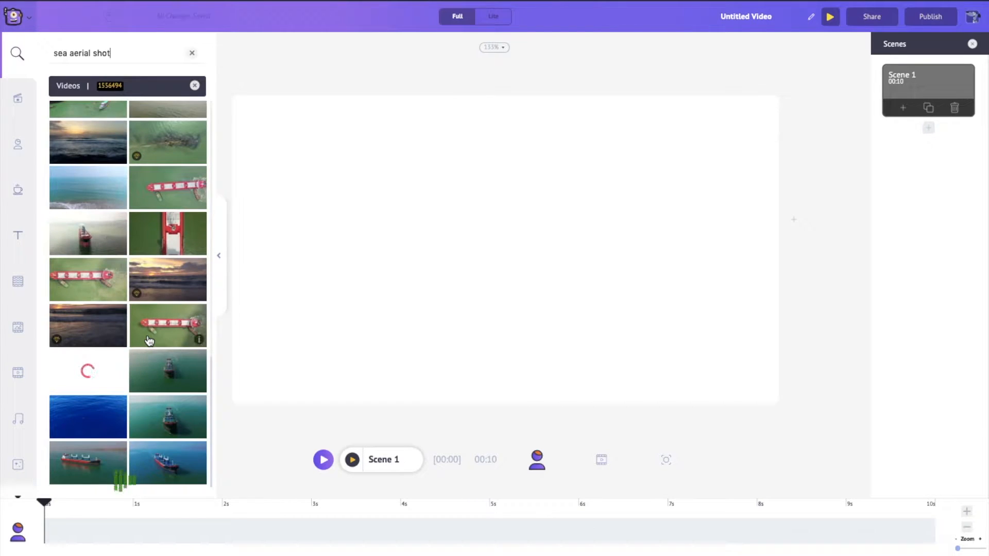
{"action": "scroll", "coordinate": [150, 340], "scroll_direction": "down", "scroll_amount": 10}
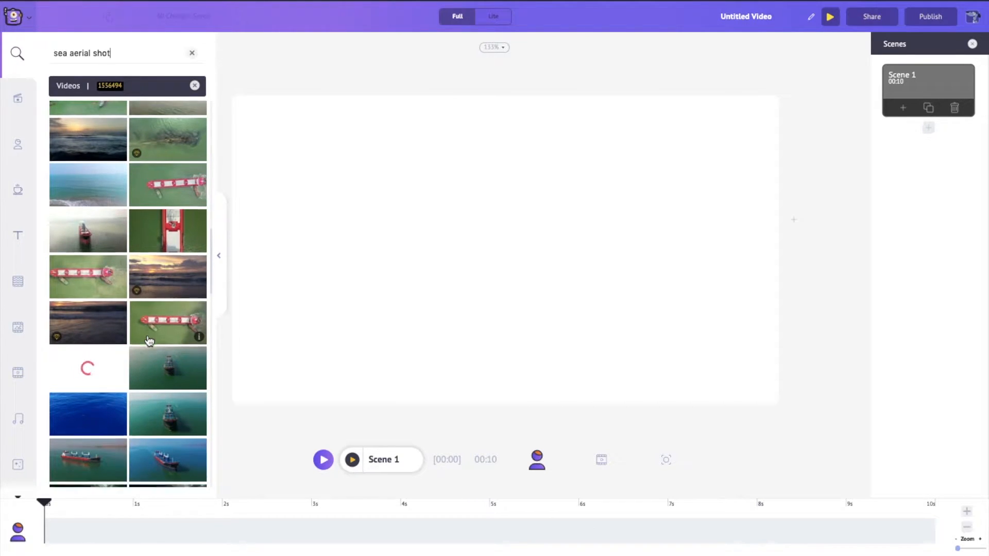
{"action": "scroll", "coordinate": [149, 340], "scroll_direction": "down", "scroll_amount": 3}
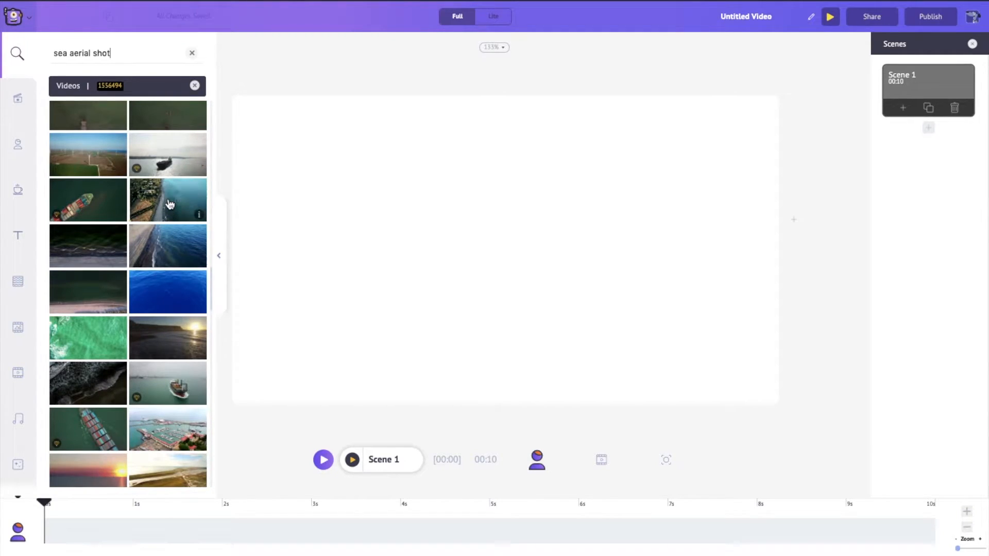
{"action": "left_click", "coordinate": [170, 204]}
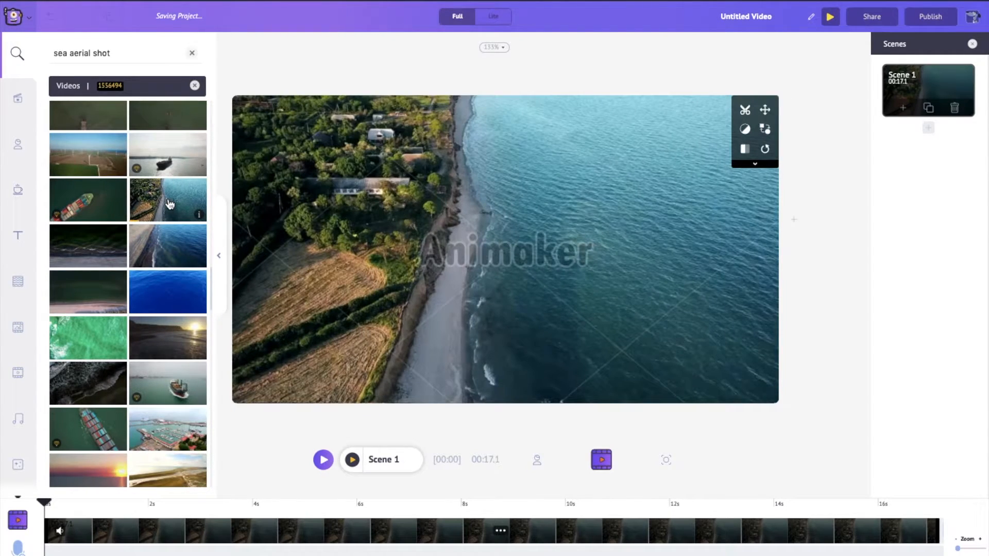
{"action": "left_click", "coordinate": [221, 257]}
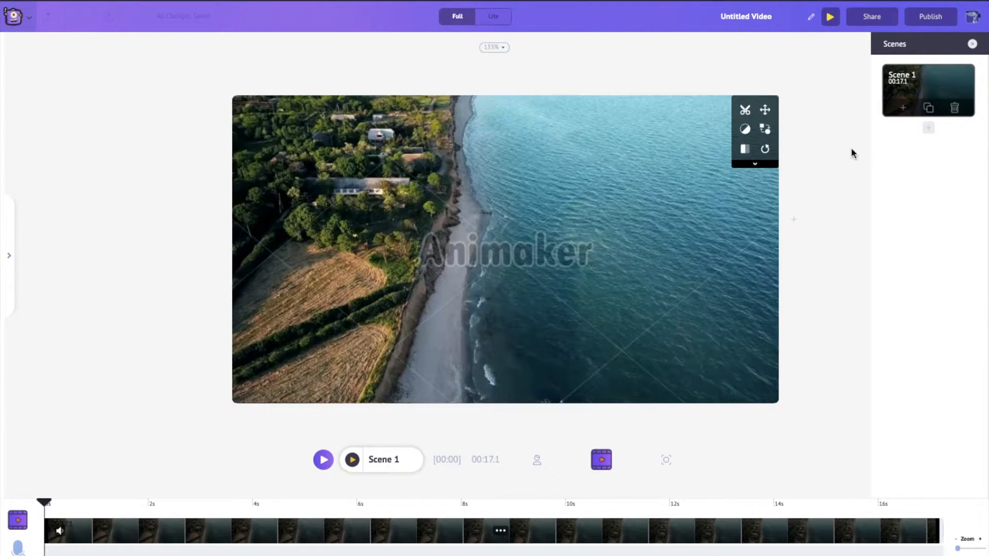
Add three blank scenes after Scene 1.
{"action": "left_click", "coordinate": [928, 129]}
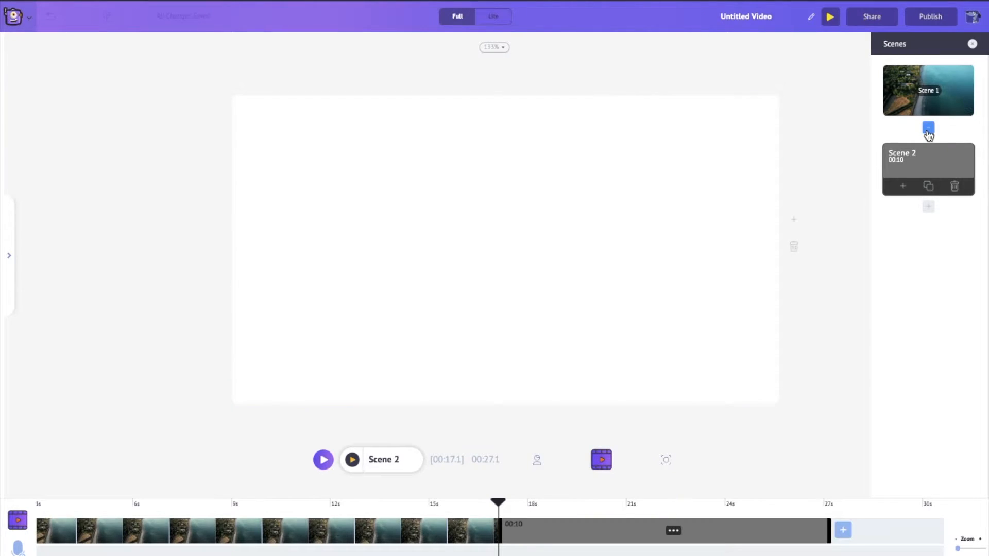
{"action": "left_click", "coordinate": [930, 209]}
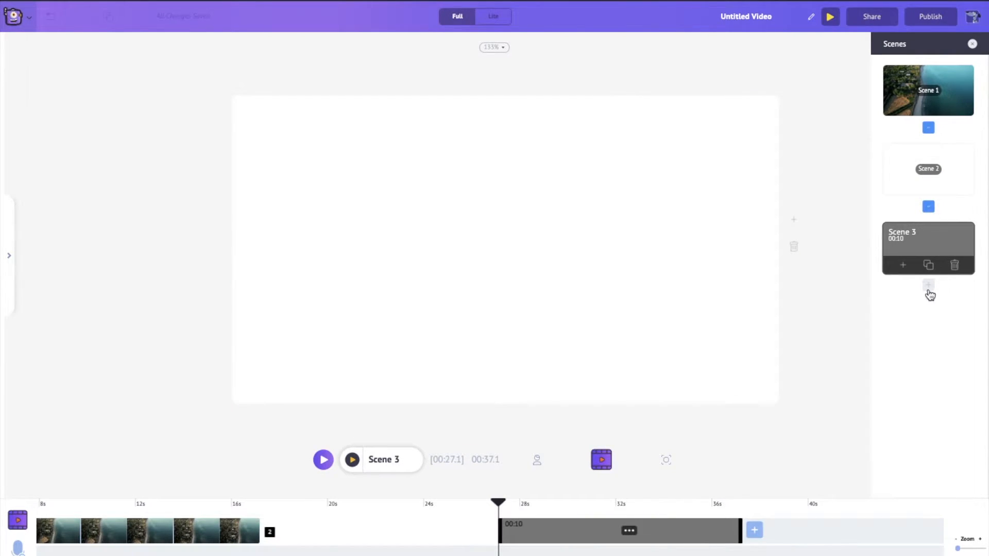
{"action": "left_click", "coordinate": [929, 289]}
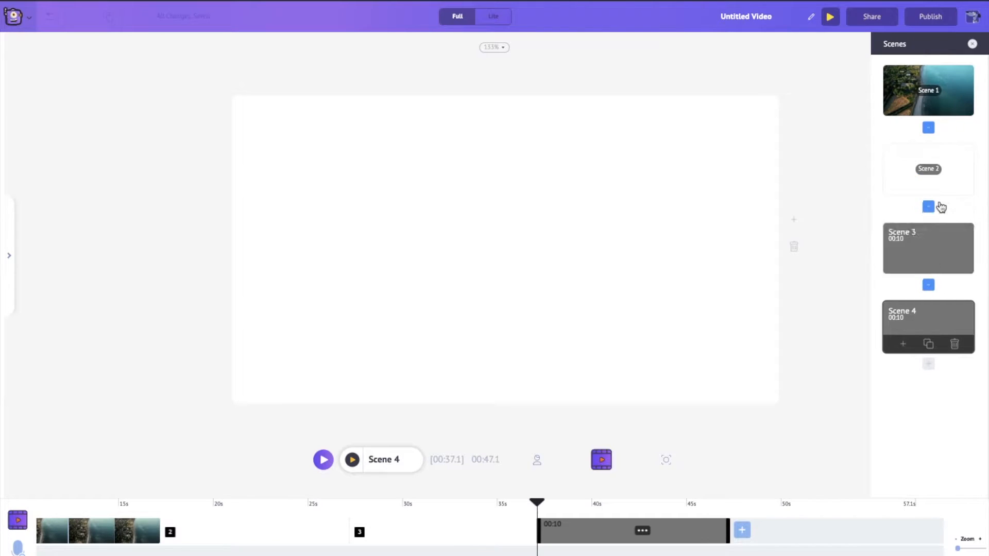
Fill Scene 2 with the lagoon and mountain clip from a stock video search for "exotic beaches".
{"action": "left_click", "coordinate": [929, 170]}
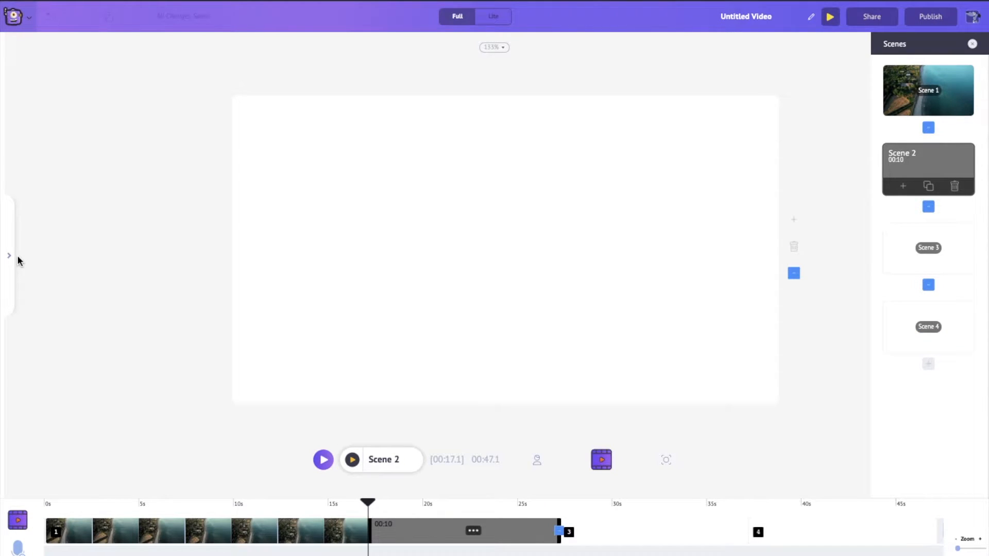
{"action": "left_click", "coordinate": [9, 258]}
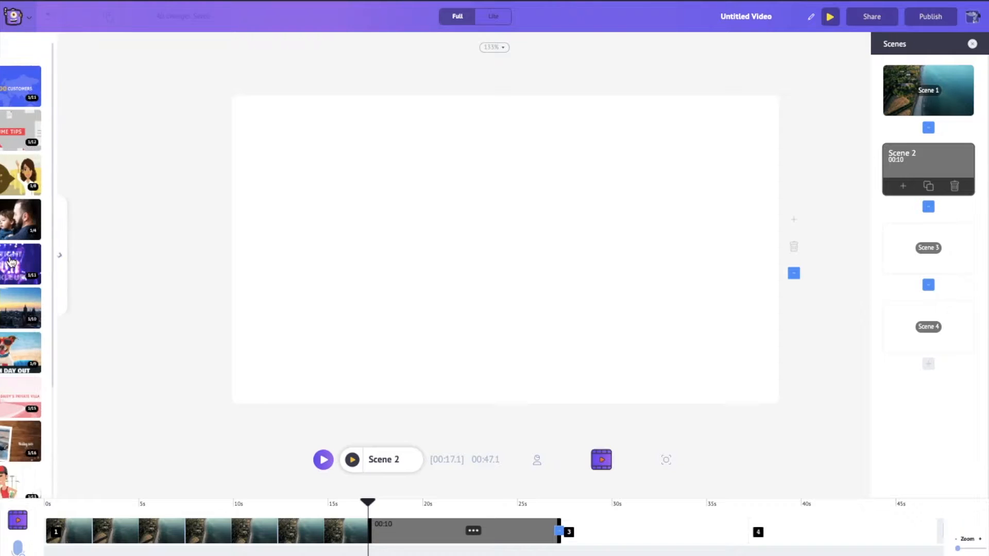
{"action": "left_click", "coordinate": [17, 376]}
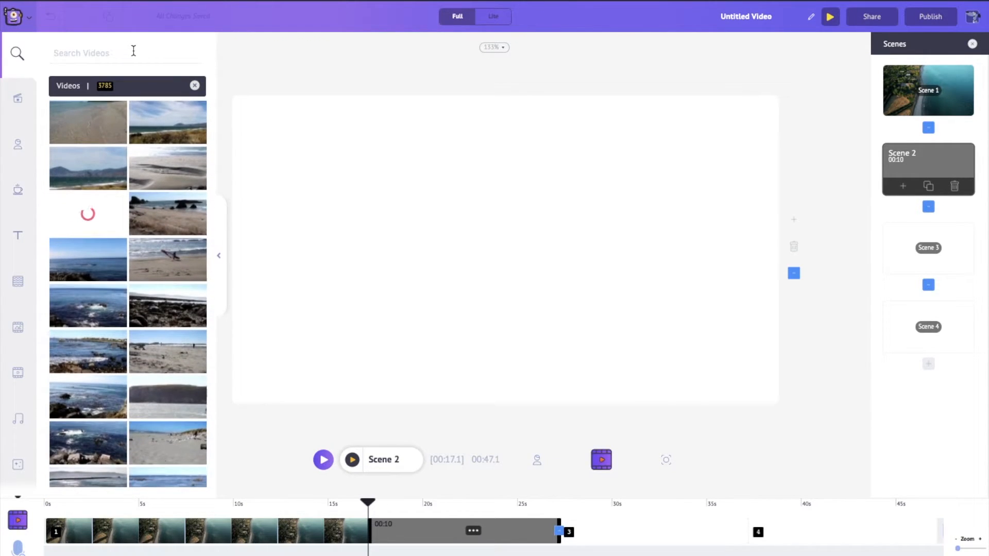
{"action": "type", "text": "exotic beaches"}
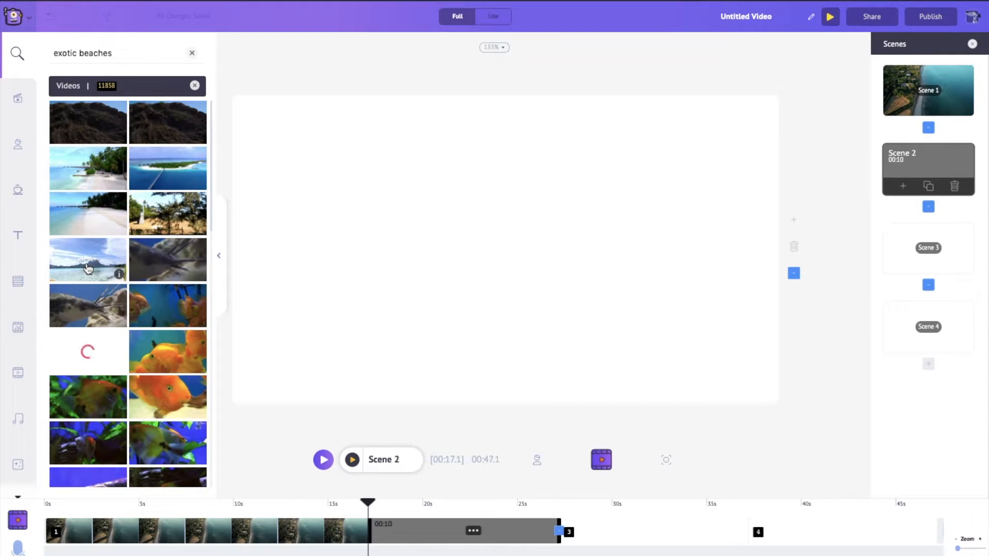
{"action": "left_click", "coordinate": [87, 268]}
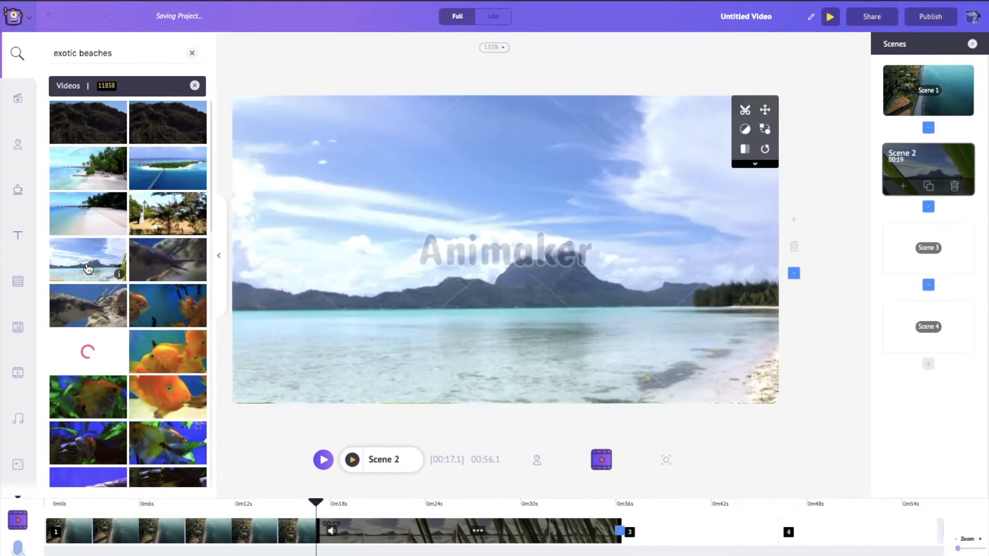
{"action": "left_click", "coordinate": [223, 259]}
Fill Scene 3 with a clip of a group of friends from a video search for "people having fun on beach".
{"action": "left_click", "coordinate": [917, 251]}
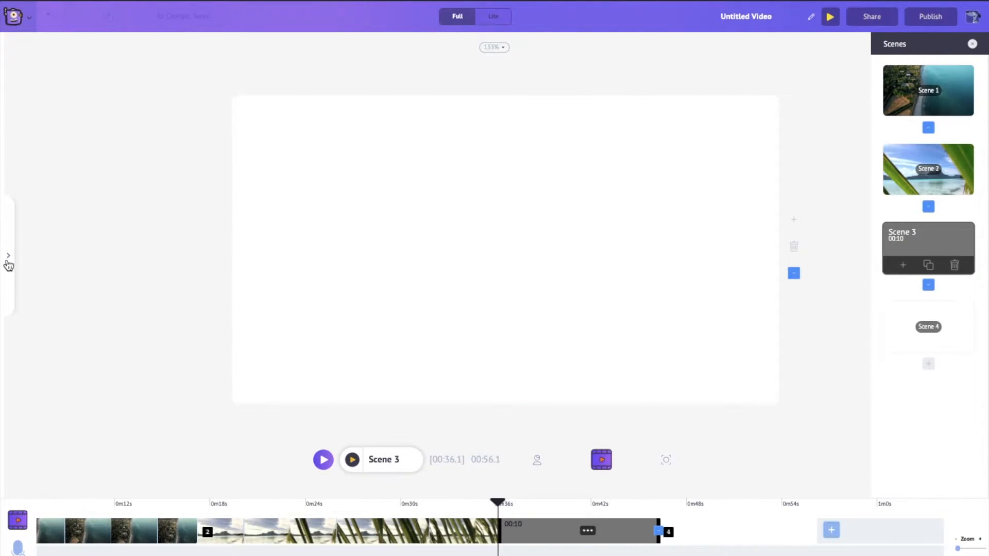
{"action": "left_click", "coordinate": [7, 262]}
{"action": "triple_click", "coordinate": [120, 51]}
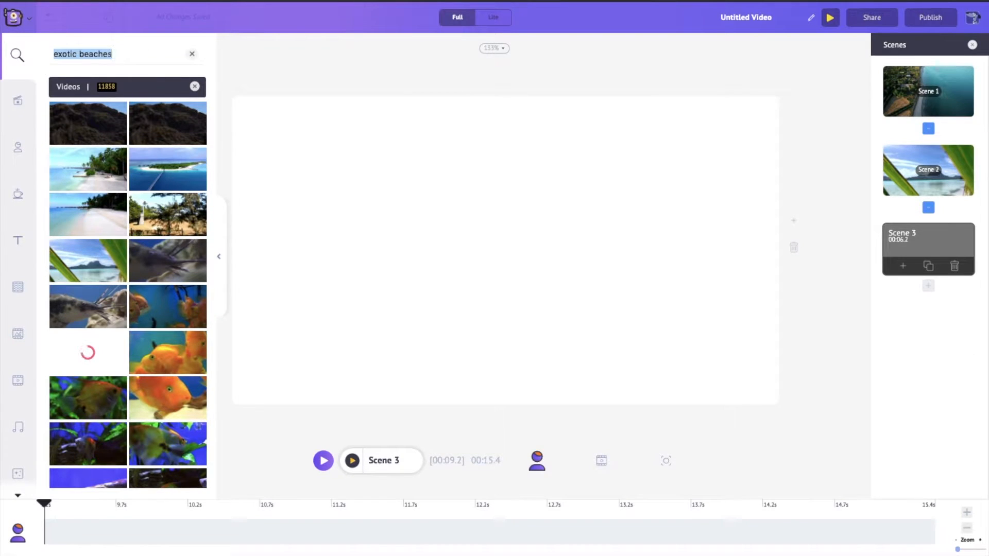
{"action": "key", "text": "BackSpace"}
{"action": "type", "text": "people having fun on"}
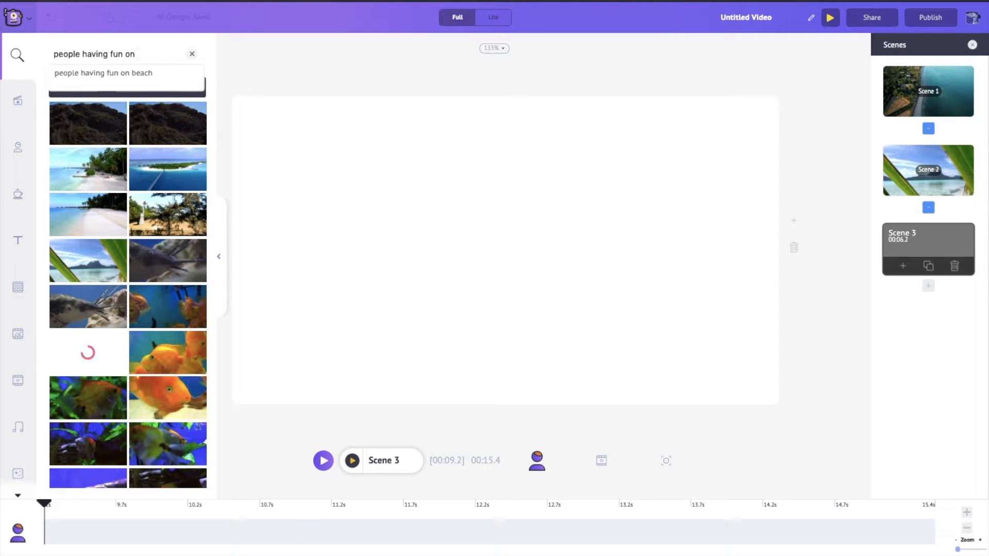
{"action": "key", "text": "Return"}
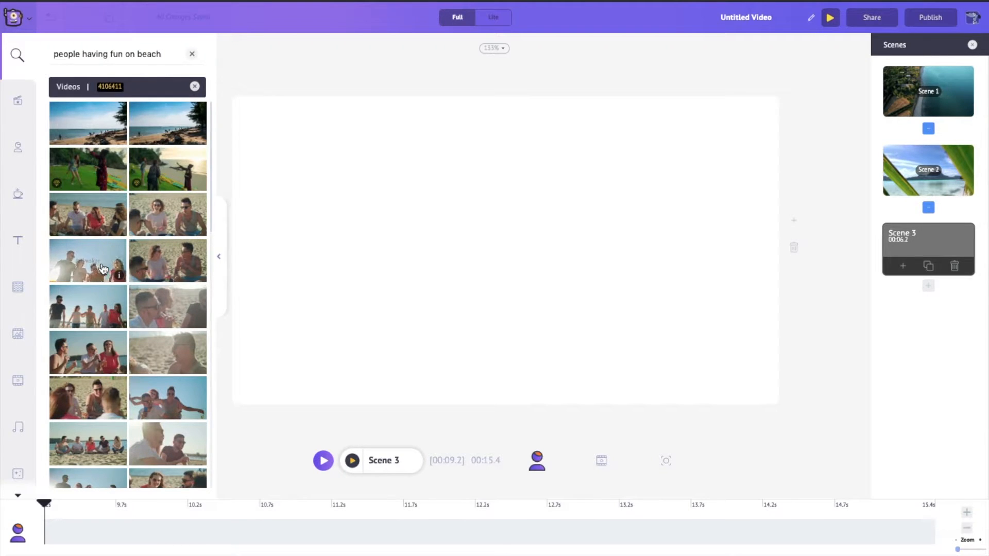
{"action": "left_click", "coordinate": [102, 269]}
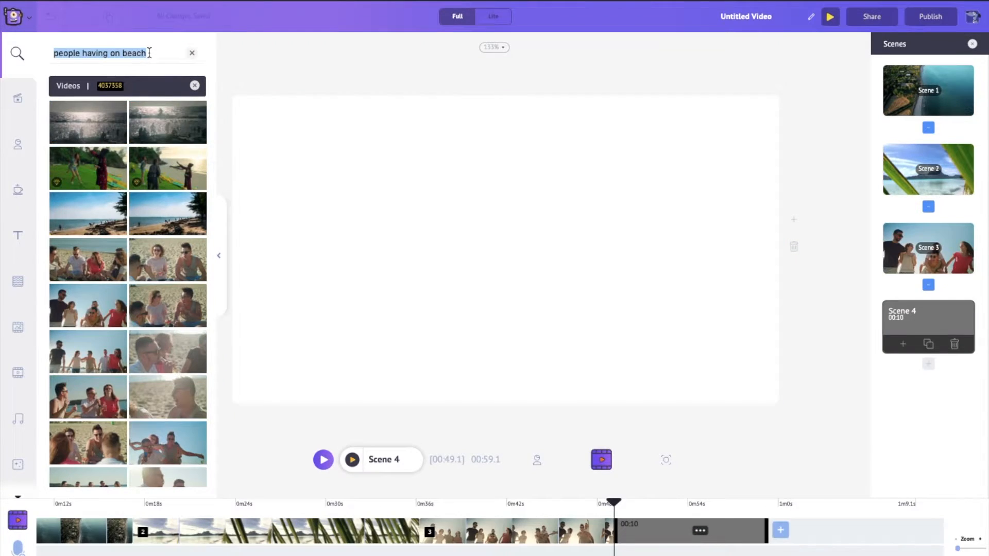
Search the videos for "beach" and add the clip of a hand pouring sand to Scene 4.
{"action": "type", "text": "bea"}
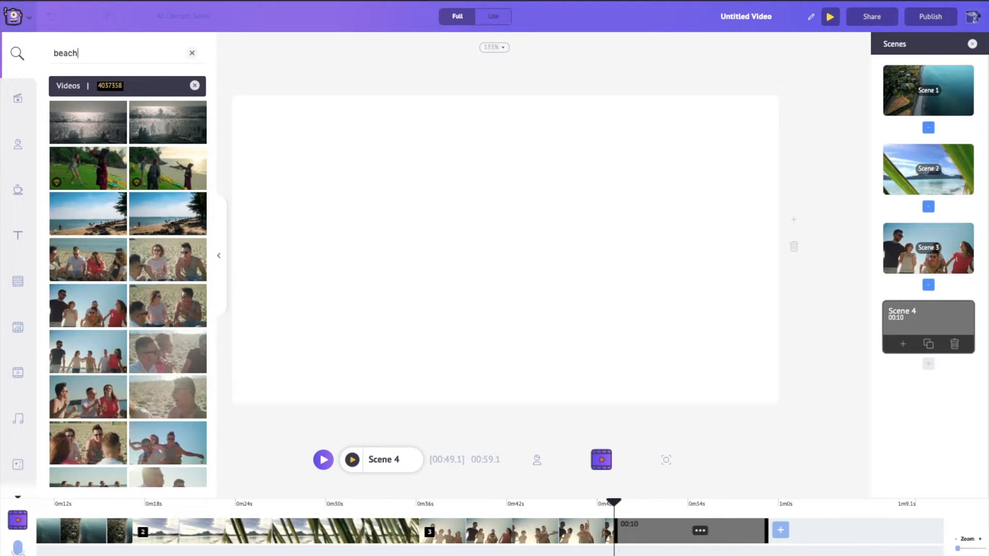
{"action": "key", "text": "Return"}
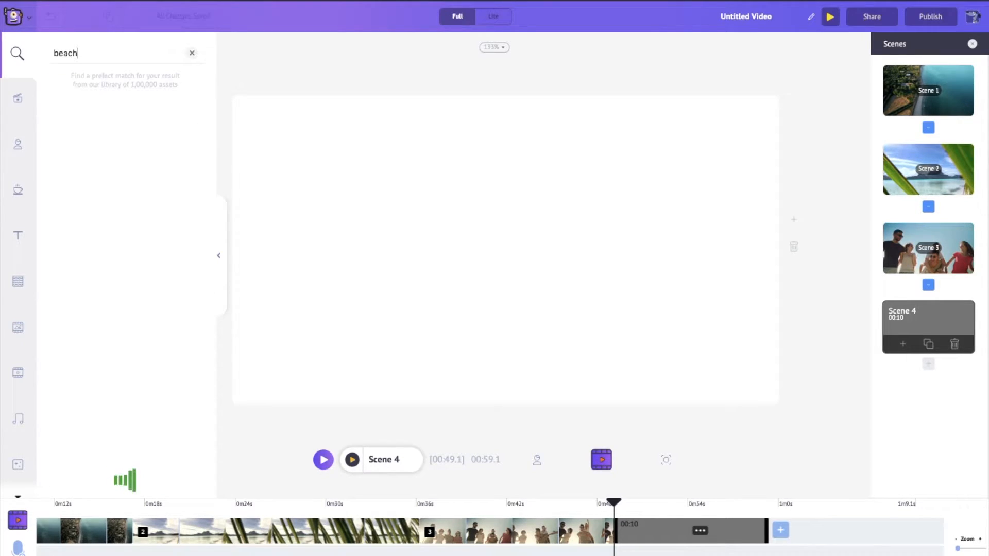
{"action": "scroll", "coordinate": [114, 265], "scroll_direction": "down", "scroll_amount": 10}
{"action": "scroll", "coordinate": [114, 266], "scroll_direction": "down", "scroll_amount": 1}
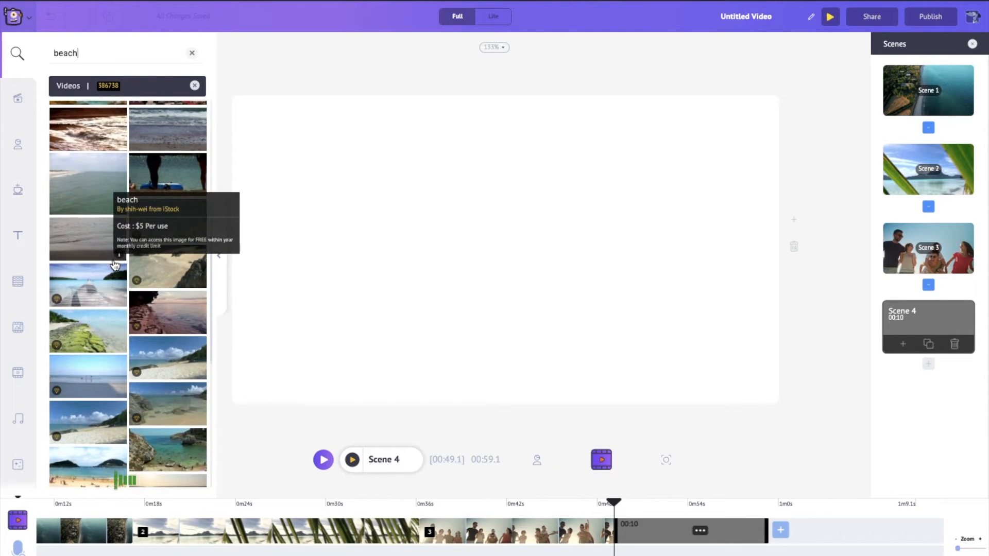
{"action": "scroll", "coordinate": [114, 266], "scroll_direction": "down", "scroll_amount": 6}
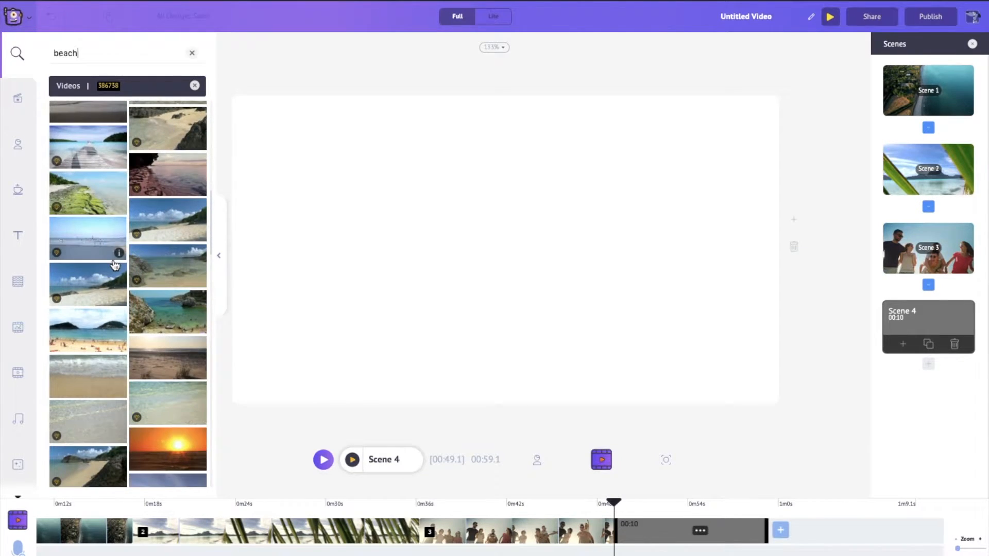
{"action": "scroll", "coordinate": [115, 265], "scroll_direction": "down", "scroll_amount": 10}
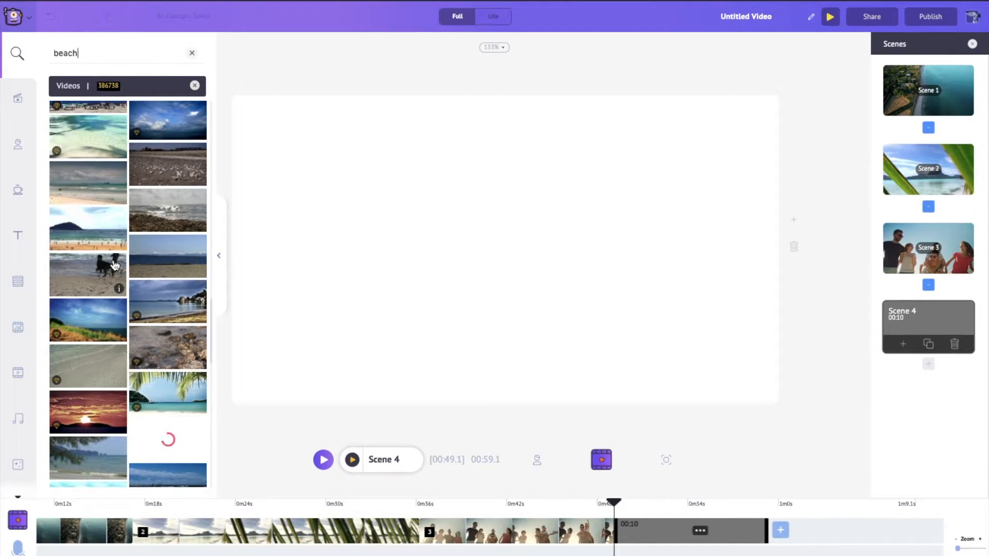
{"action": "scroll", "coordinate": [114, 265], "scroll_direction": "down", "scroll_amount": 10}
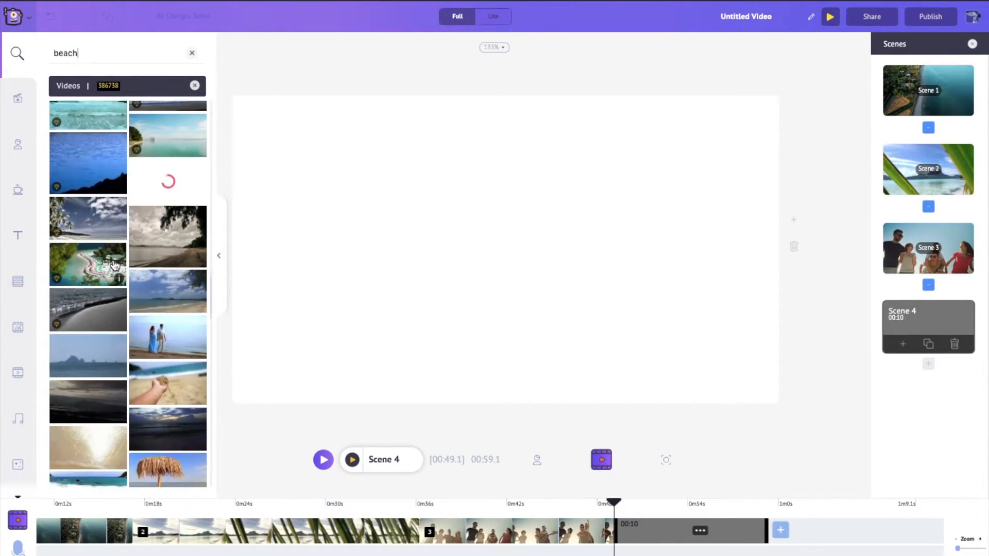
{"action": "scroll", "coordinate": [115, 265], "scroll_direction": "down", "scroll_amount": 3}
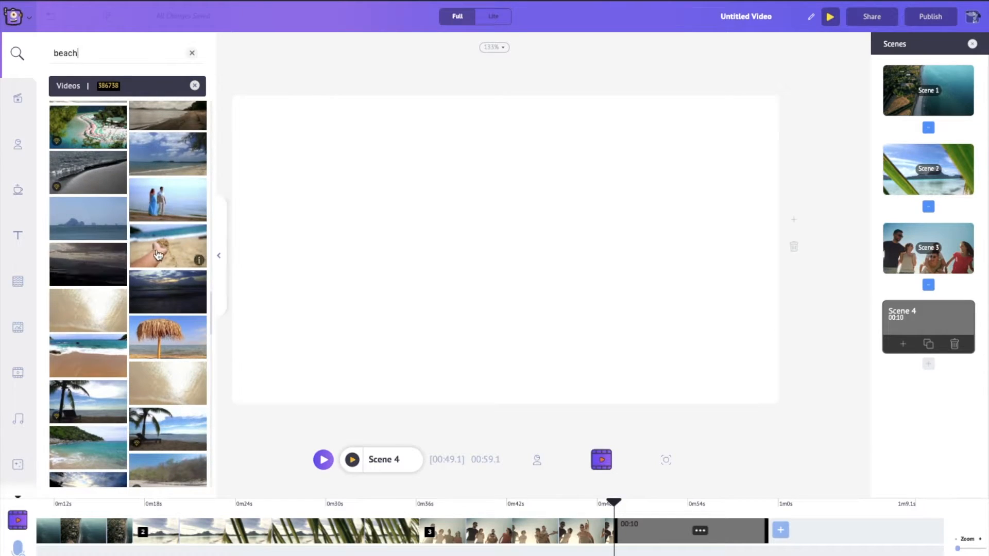
{"action": "left_click", "coordinate": [159, 252]}
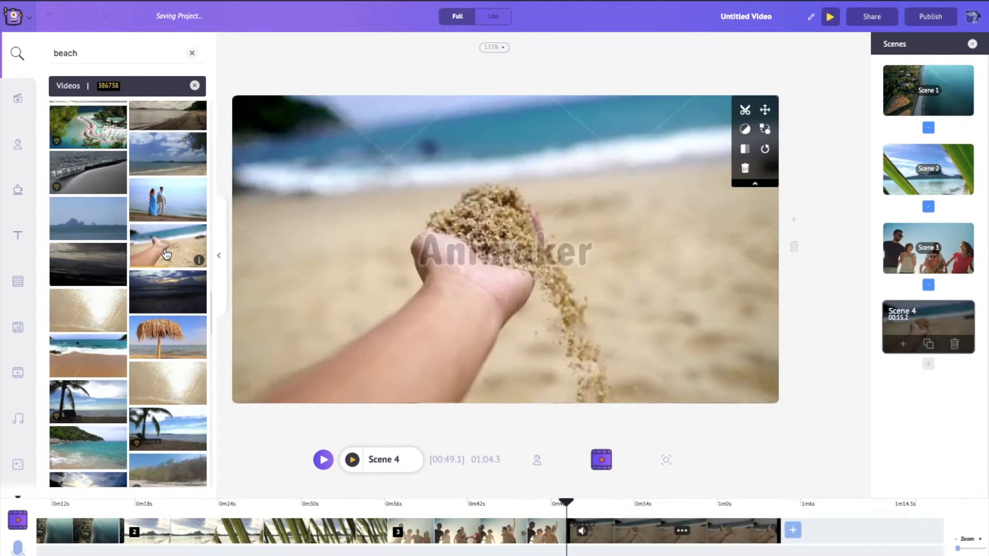
{"action": "left_click", "coordinate": [220, 256]}
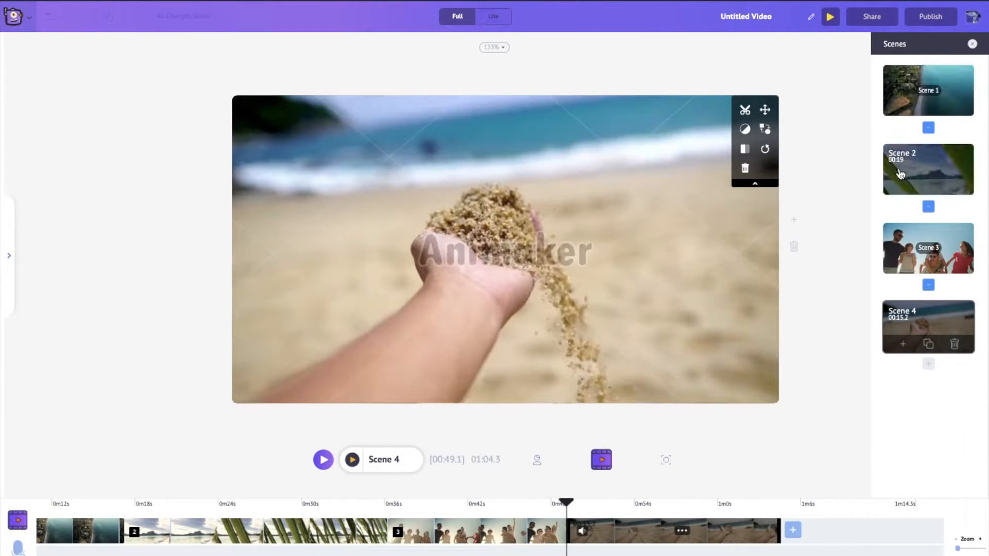
Trim the start and end of Scene 1's aerial sea clip to keep a section about 3.3 seconds long.
{"action": "left_click", "coordinate": [950, 87]}
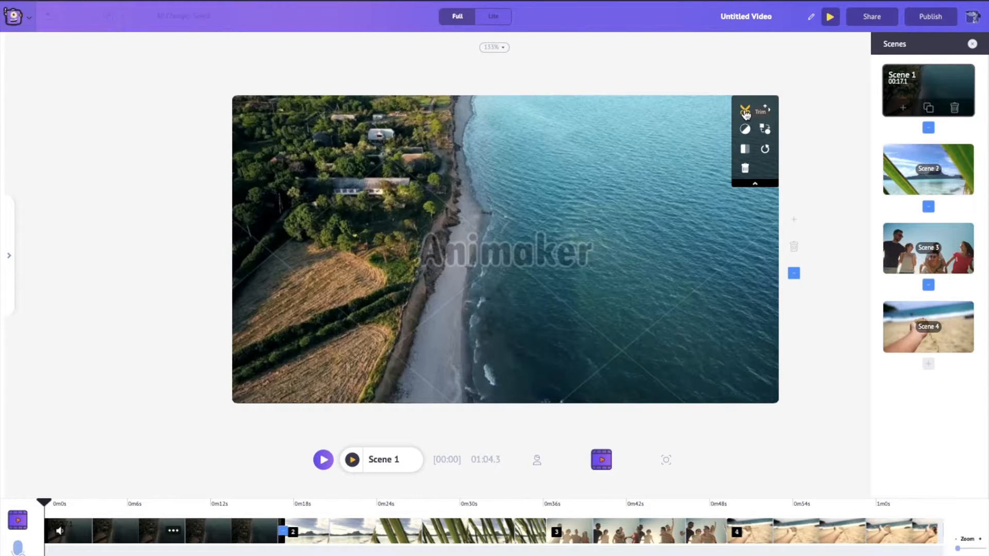
{"action": "left_click", "coordinate": [745, 111]}
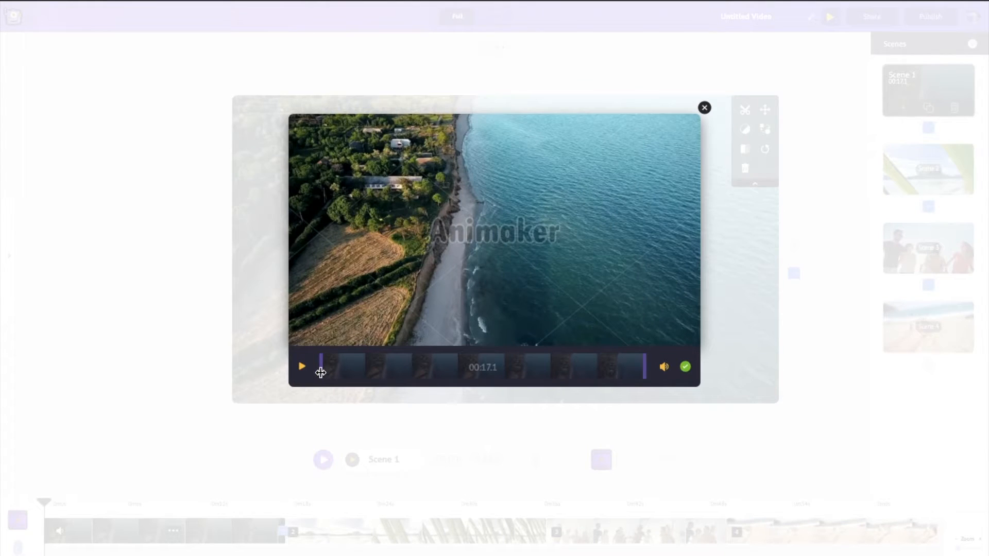
{"action": "left_click_drag", "start_coordinate": [321, 368], "coordinate": [376, 368]}
{"action": "left_click_drag", "start_coordinate": [644, 367], "coordinate": [428, 364]}
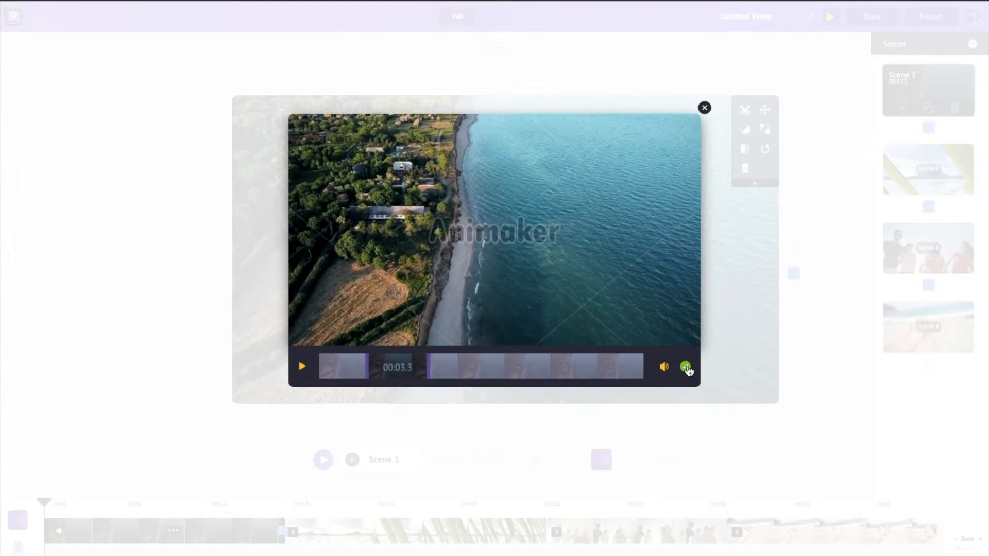
{"action": "left_click", "coordinate": [686, 367]}
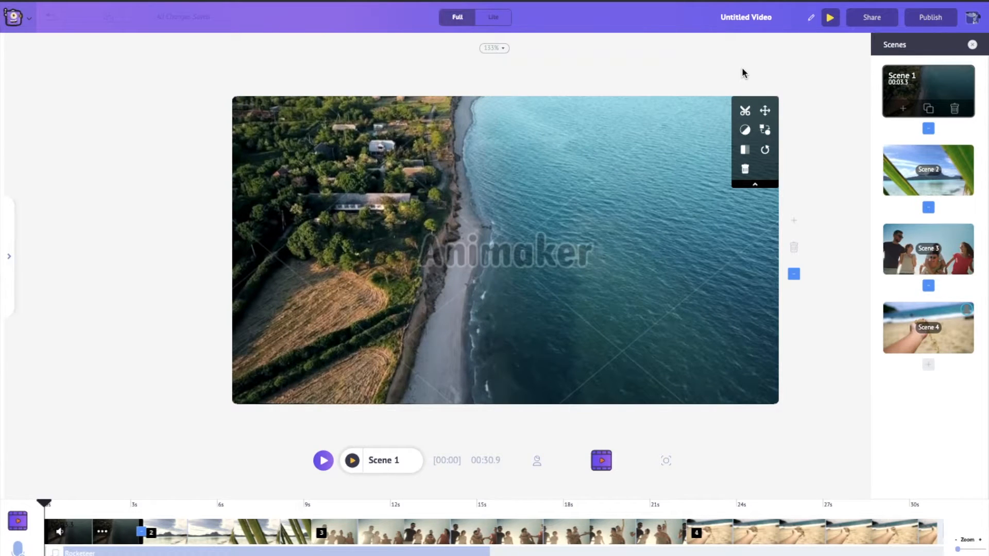
Enlarge Scene 1's aerial clip beyond the frame, reposition it, and apply the new framing.
{"action": "left_click", "coordinate": [766, 111]}
{"action": "left_click_drag", "start_coordinate": [778, 93], "coordinate": [839, 50]}
{"action": "left_click_drag", "start_coordinate": [673, 181], "coordinate": [641, 202]}
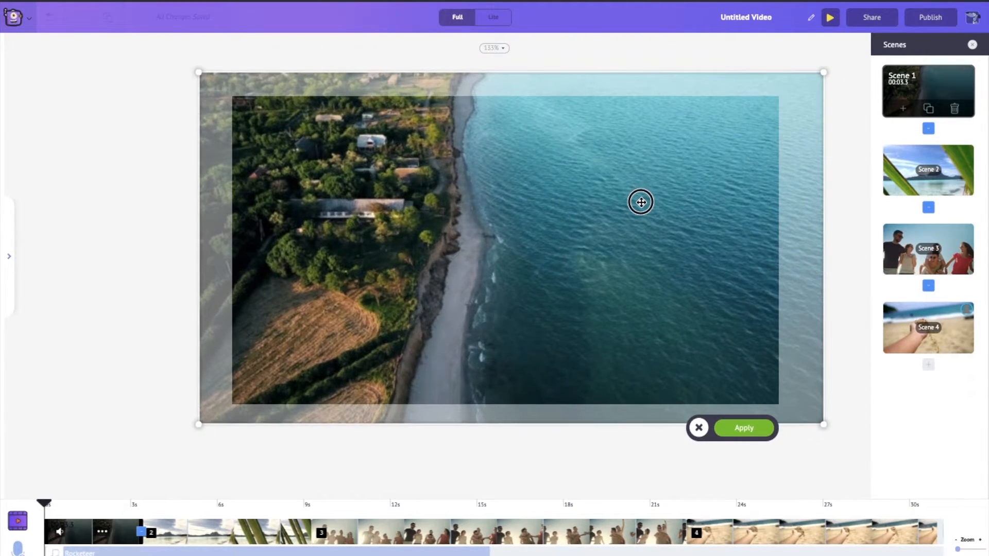
{"action": "left_click", "coordinate": [742, 434]}
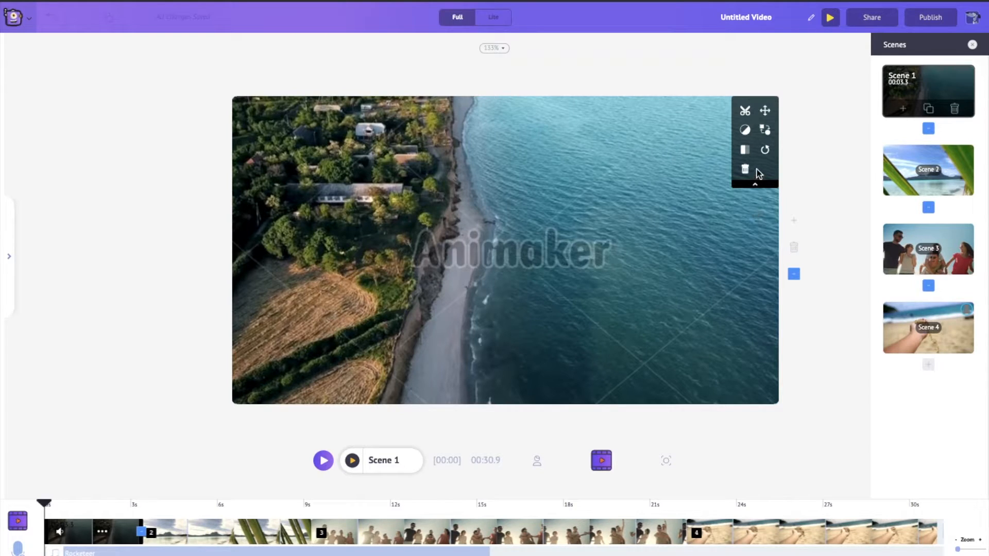
Try flipping Scene 1's aerial clip horizontally and vertically, and return it to its original orientation.
{"action": "left_click", "coordinate": [747, 152]}
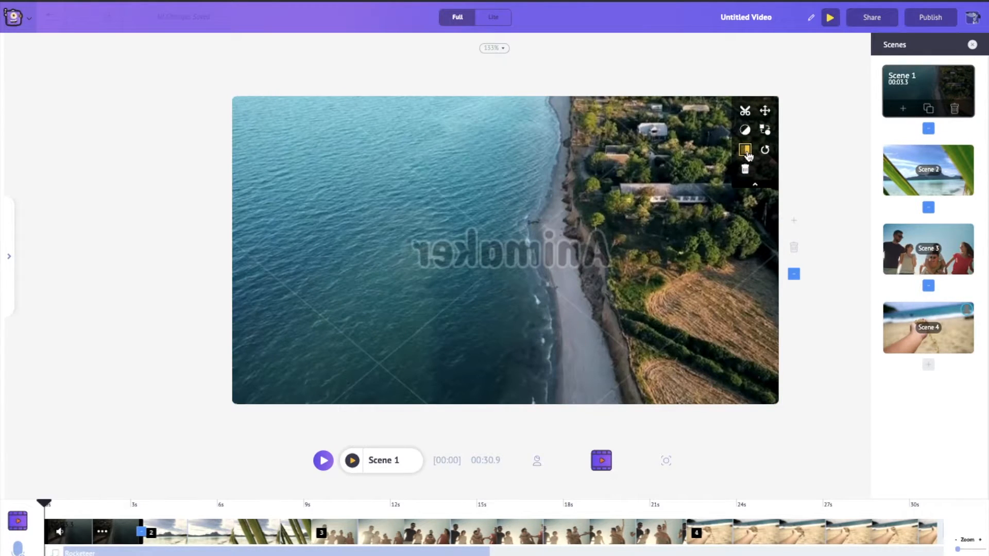
{"action": "left_click", "coordinate": [747, 153]}
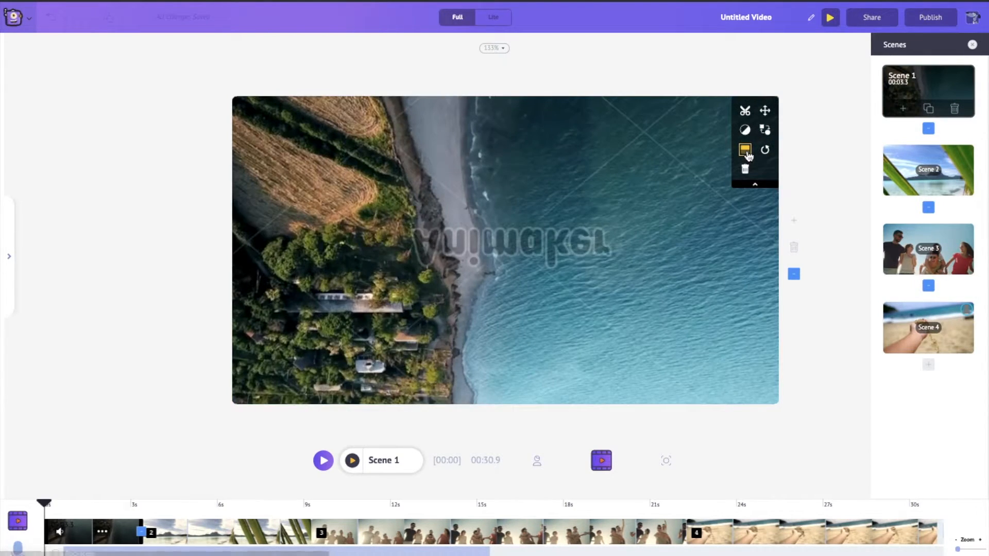
{"action": "left_click", "coordinate": [747, 152]}
{"action": "left_click", "coordinate": [747, 152]}
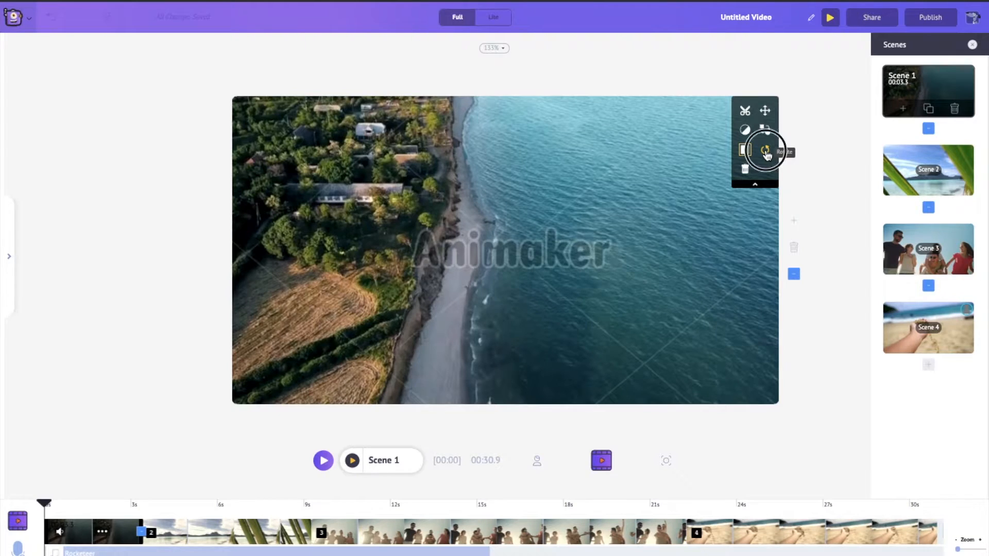
Rotate Scene 1's aerial clip in quarter turns through a full circle.
{"action": "left_click", "coordinate": [766, 150]}
{"action": "left_click", "coordinate": [765, 150]}
{"action": "left_click", "coordinate": [766, 151]}
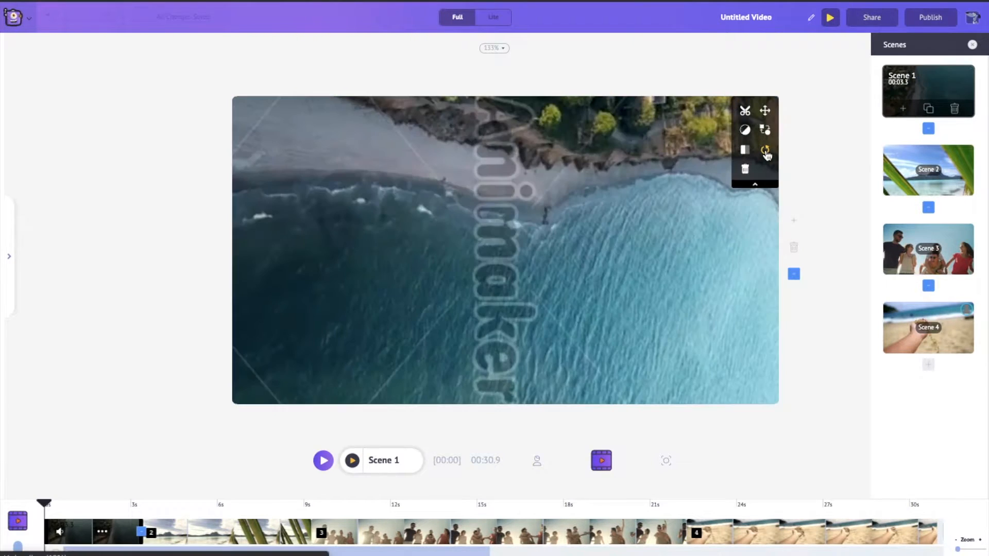
{"action": "left_click", "coordinate": [766, 150]}
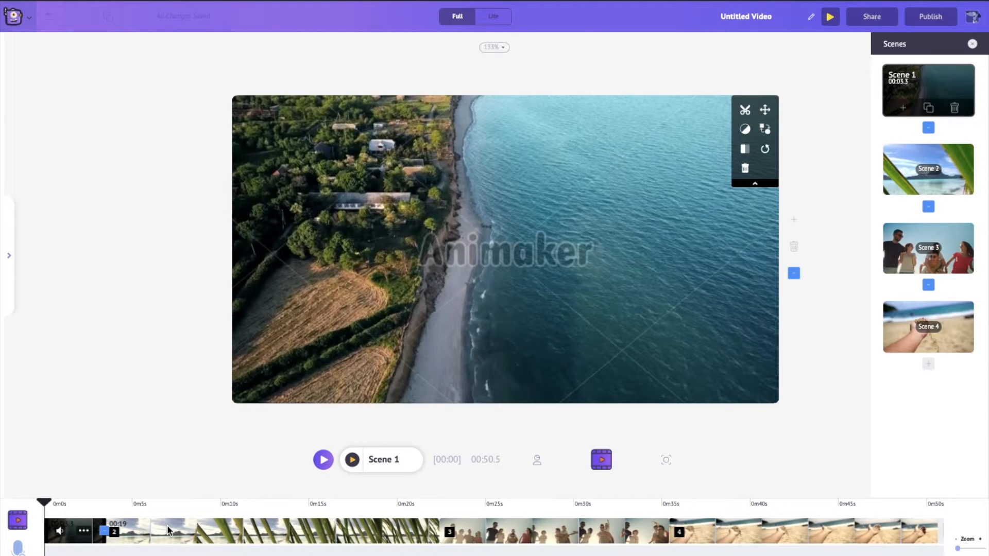
Trim the end and start of Scene 2's lagoon clip to keep a section about 5.9 seconds long.
{"action": "left_click", "coordinate": [941, 182]}
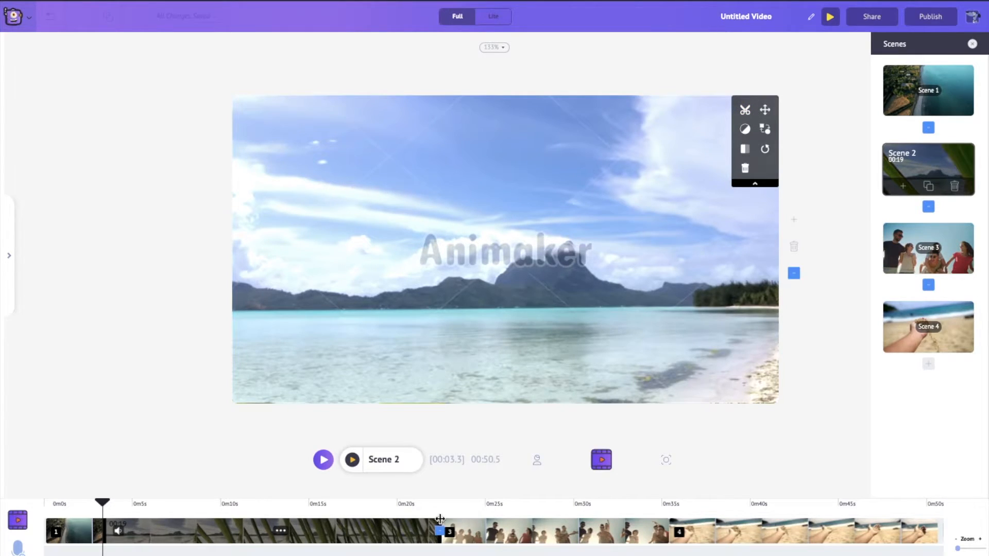
{"action": "left_click_drag", "start_coordinate": [439, 523], "coordinate": [327, 529]}
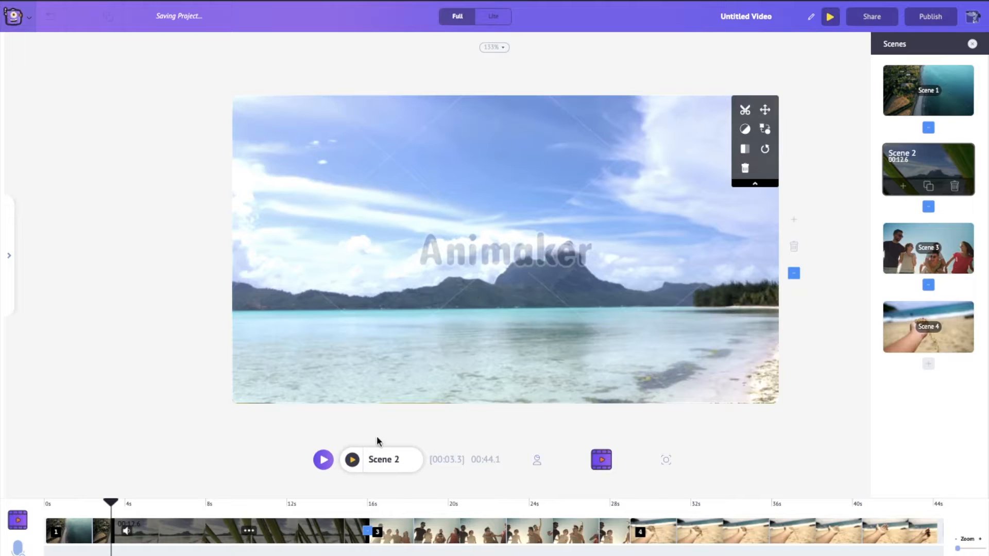
{"action": "left_click_drag", "start_coordinate": [113, 528], "coordinate": [249, 531]}
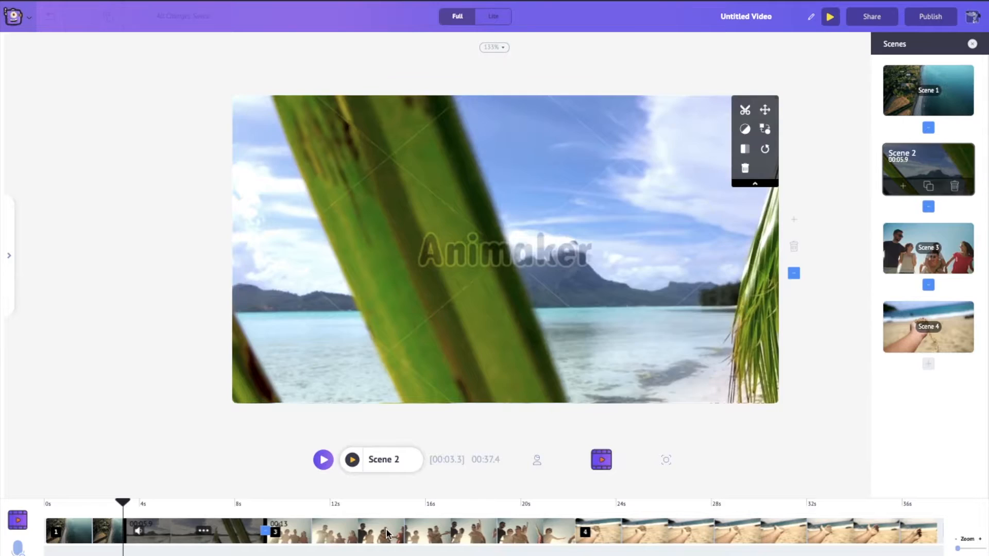
Trim the start and end of Scene 3's friends clip so it ends at about 15.4 seconds on the timeline.
{"action": "left_click", "coordinate": [387, 534]}
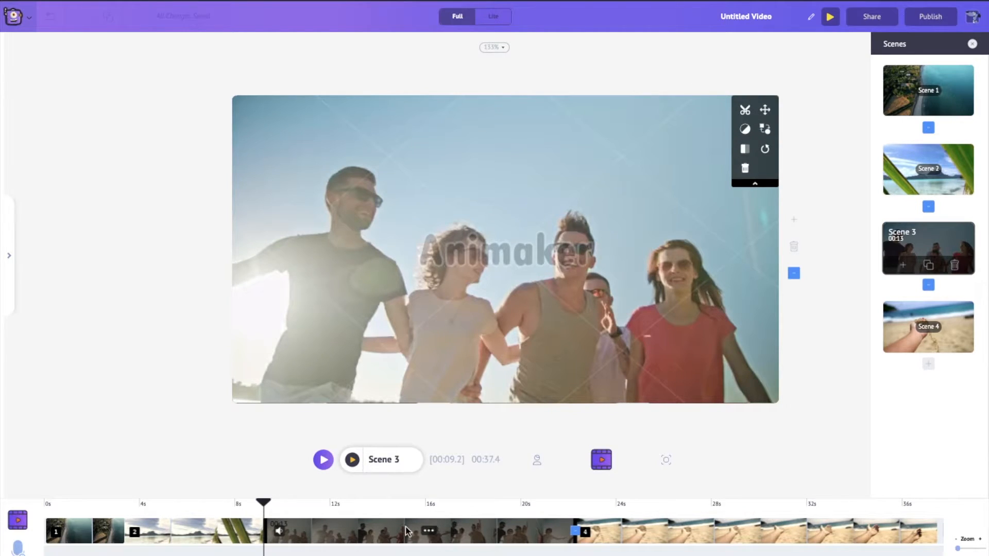
{"action": "left_click_drag", "start_coordinate": [266, 524], "coordinate": [325, 532]}
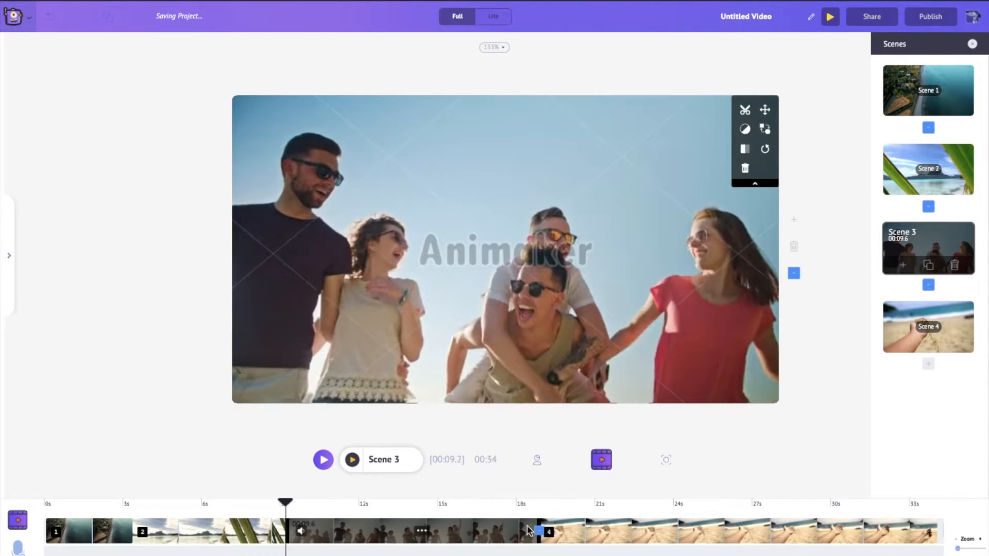
{"action": "left_click_drag", "start_coordinate": [538, 523], "coordinate": [452, 523]}
Trim the end of Scene 4's sand-pouring clip to a length of about 8.7 seconds.
{"action": "left_click", "coordinate": [589, 532]}
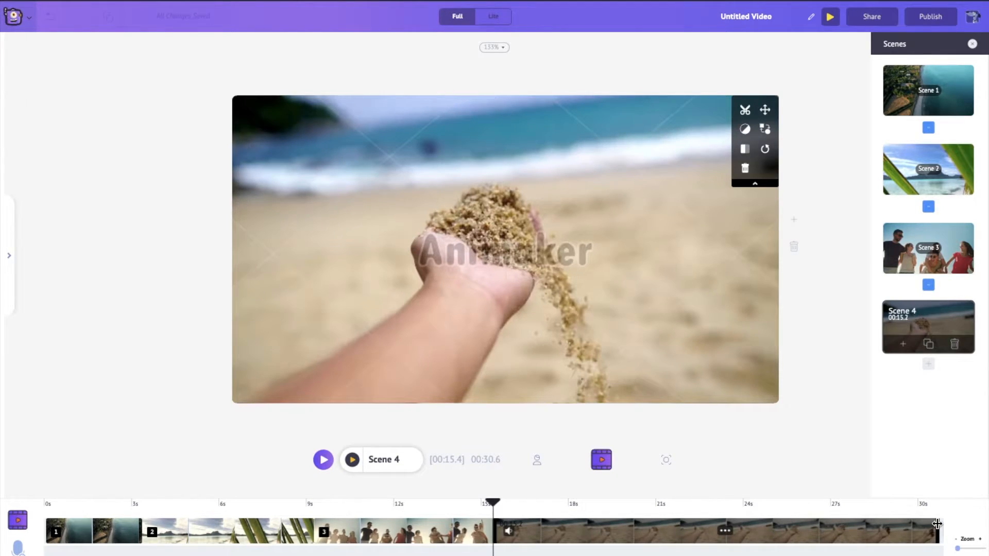
{"action": "left_click_drag", "start_coordinate": [936, 524], "coordinate": [741, 530]}
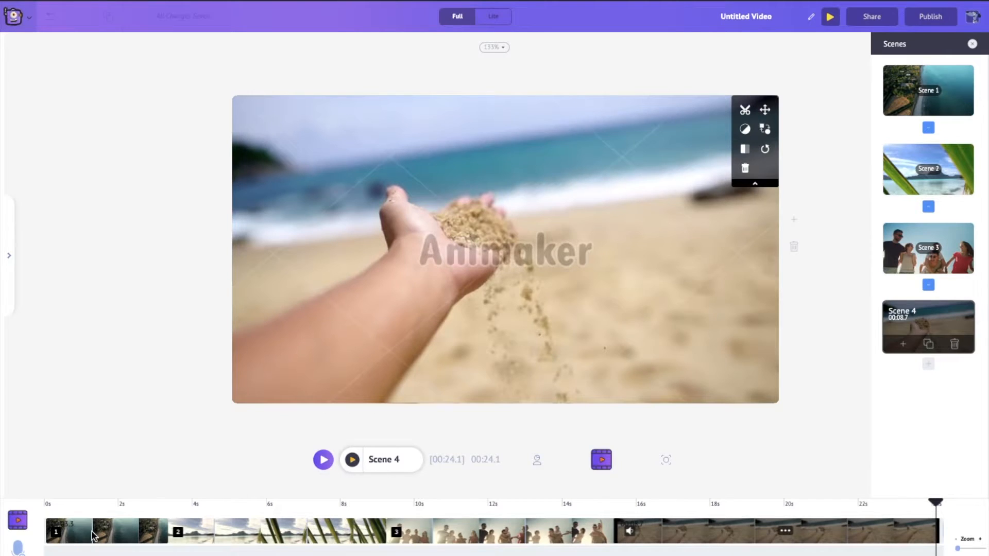
Apply the Summer effect to Scene 1's aerial clip and reduce its strength to a low level.
{"action": "left_click", "coordinate": [93, 536]}
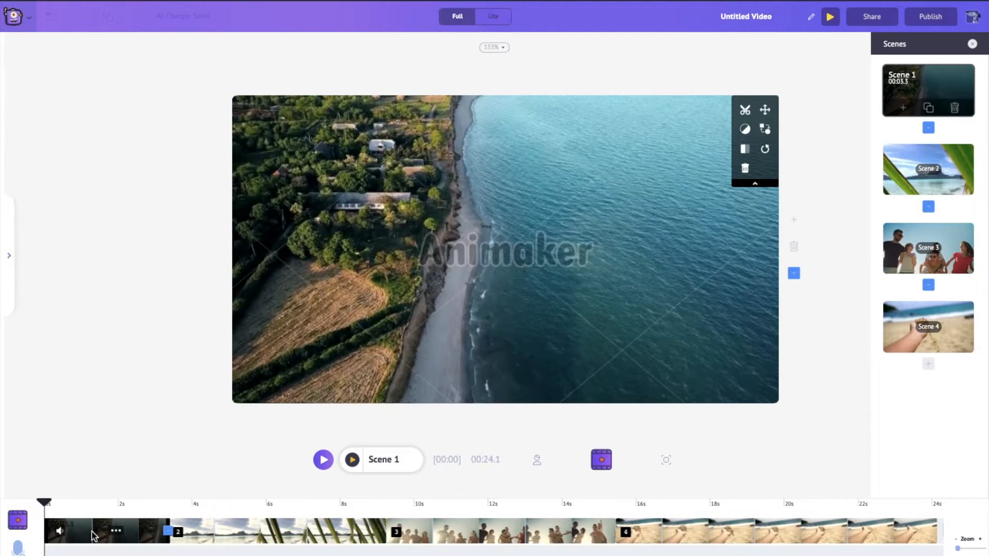
{"action": "left_click", "coordinate": [745, 130]}
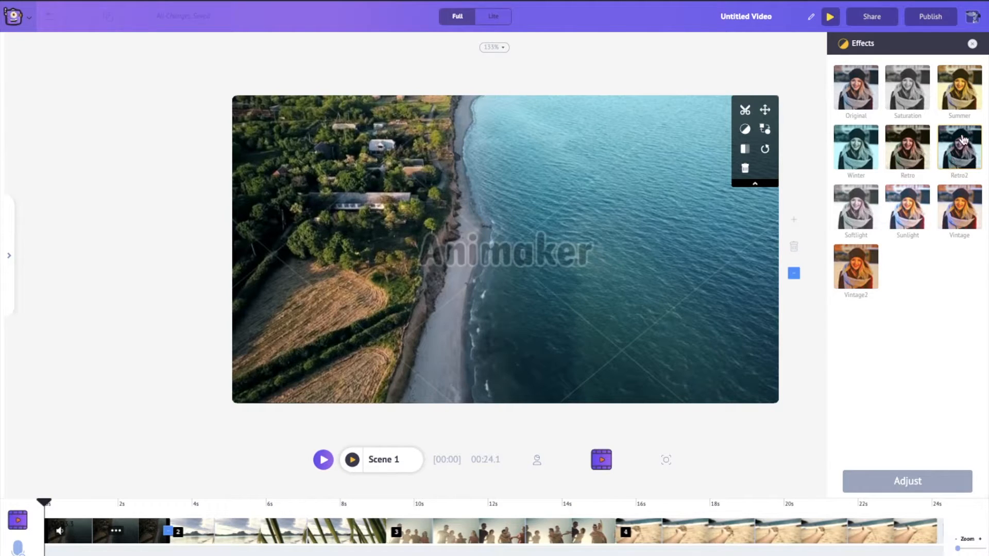
{"action": "left_click", "coordinate": [967, 108]}
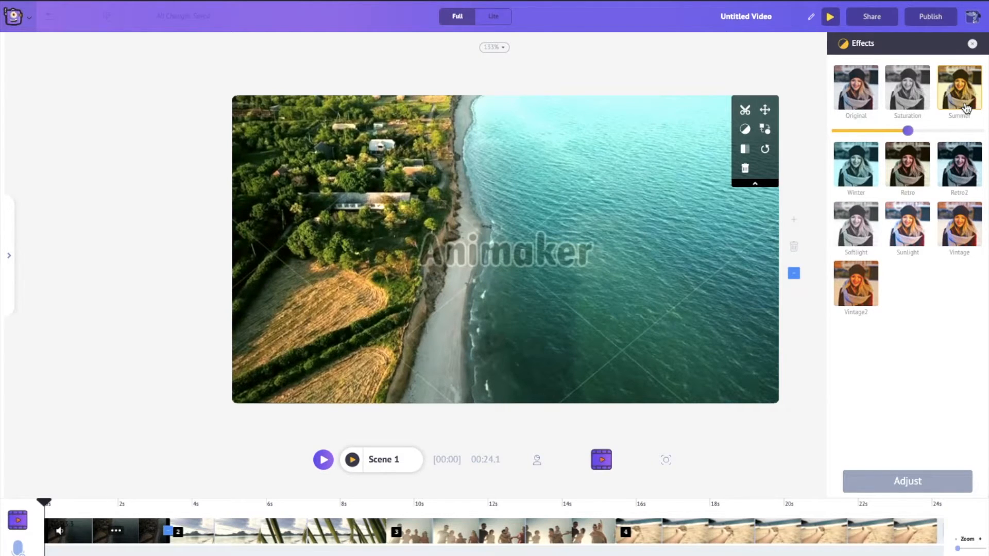
{"action": "left_click_drag", "start_coordinate": [908, 132], "coordinate": [856, 135]}
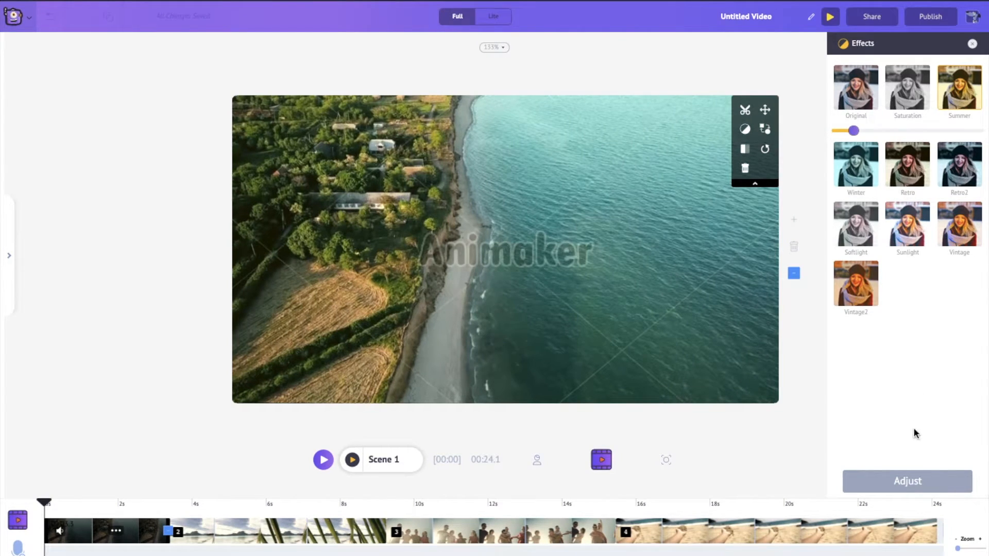
{"action": "left_click", "coordinate": [909, 482]}
Add the black-bar "THE BLACK HOLE" text template to Scene 1.
{"action": "left_click", "coordinate": [8, 257]}
{"action": "left_click", "coordinate": [18, 241]}
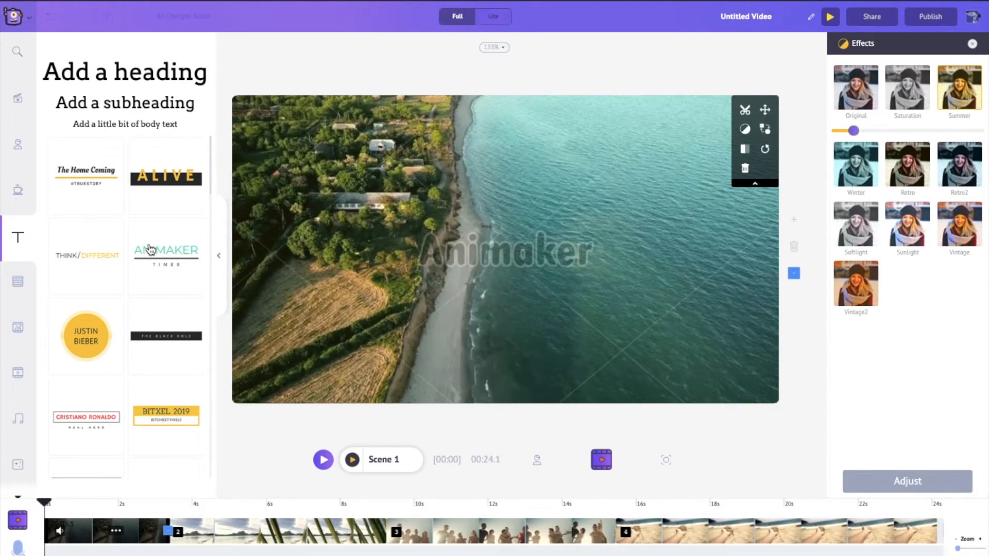
{"action": "scroll", "coordinate": [148, 250], "scroll_direction": "down", "scroll_amount": 2}
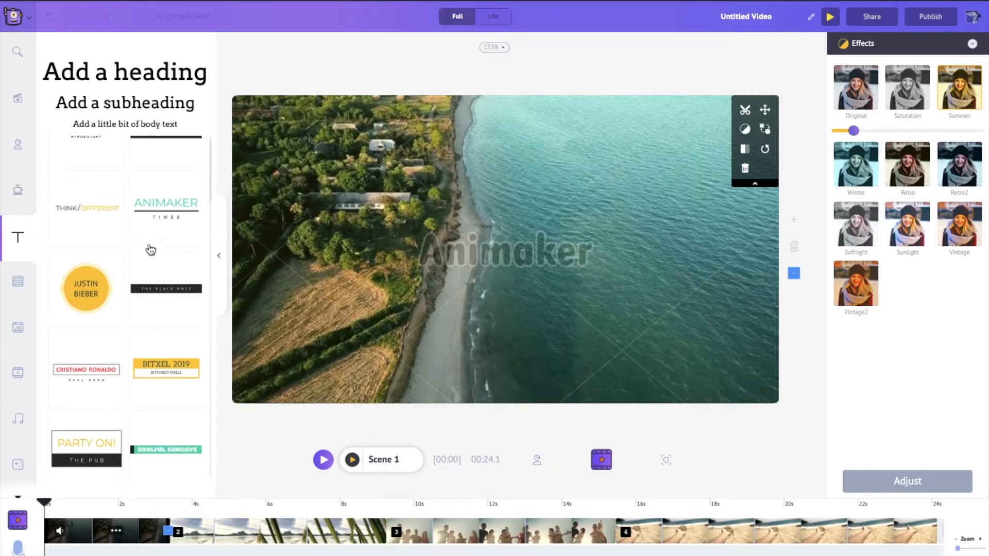
{"action": "left_click", "coordinate": [164, 290]}
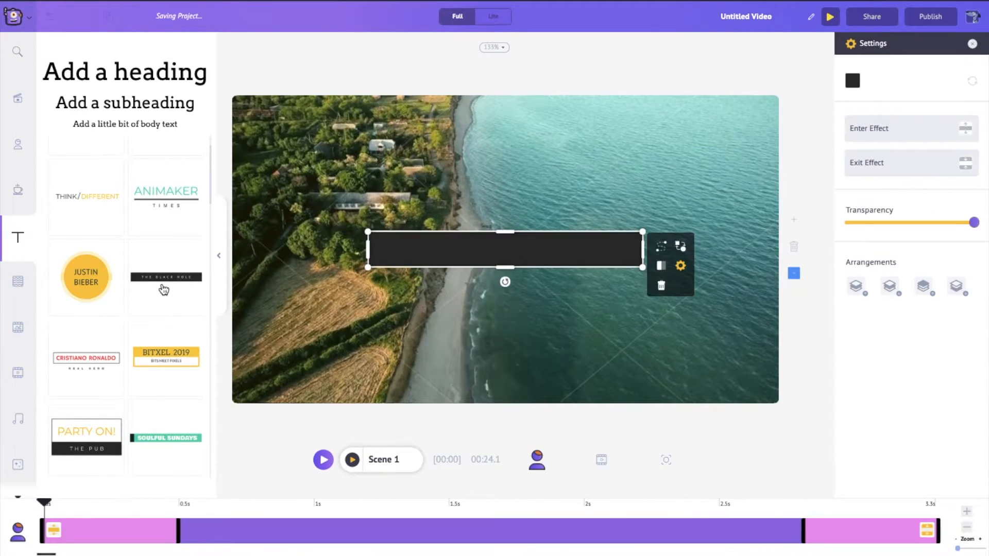
{"action": "left_click", "coordinate": [219, 255]}
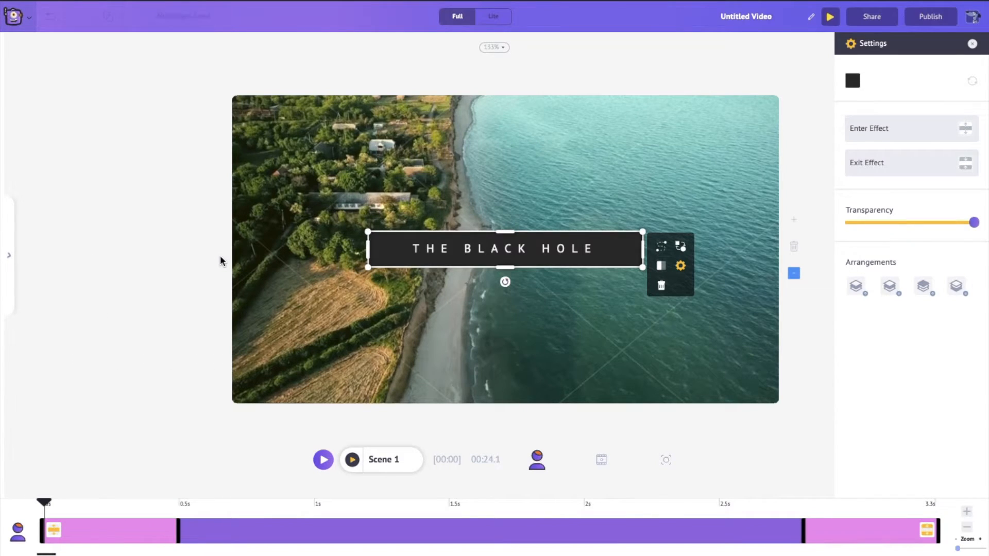
Replace the title text on Scene 1's black bar with "EXPLORE".
{"action": "double_click", "coordinate": [467, 250]}
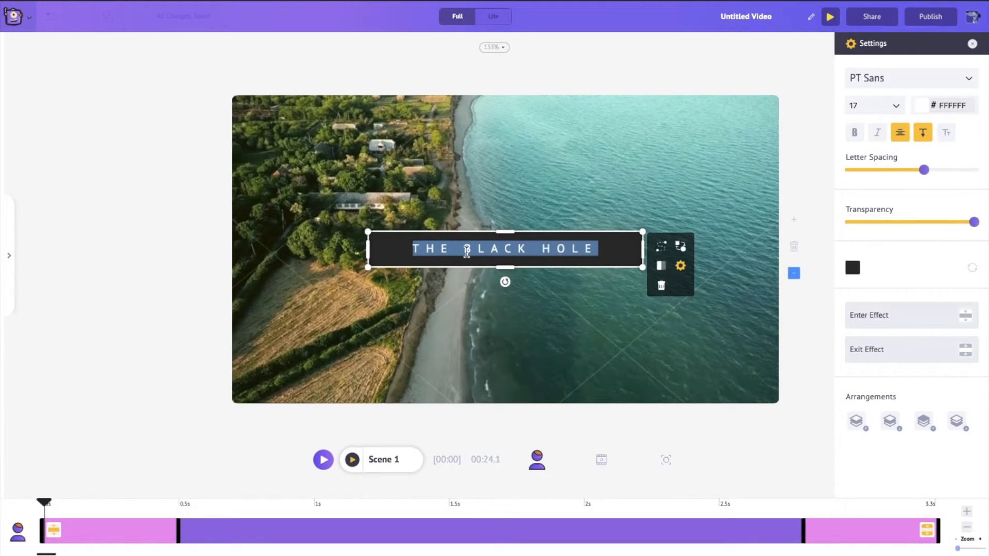
{"action": "left_click", "coordinate": [425, 257]}
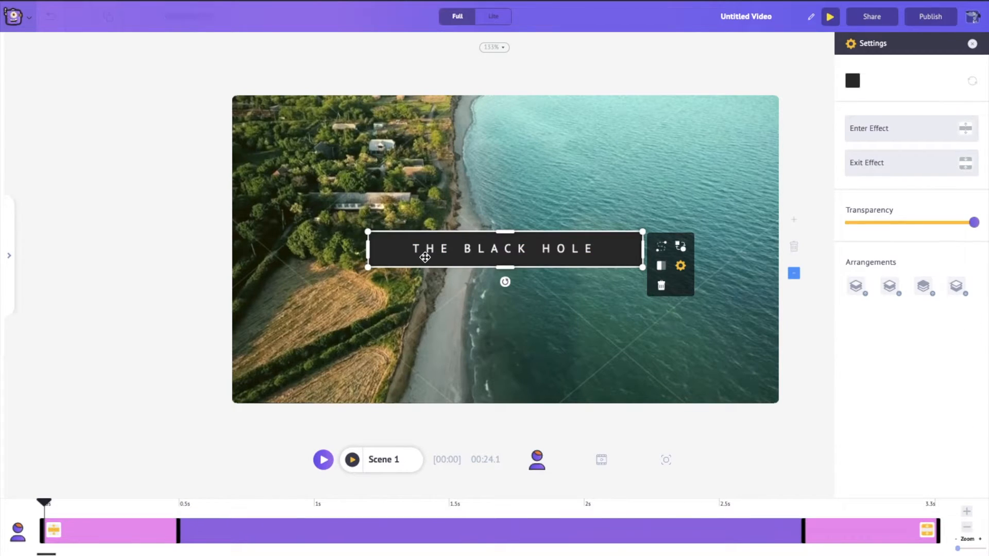
{"action": "double_click", "coordinate": [443, 249]}
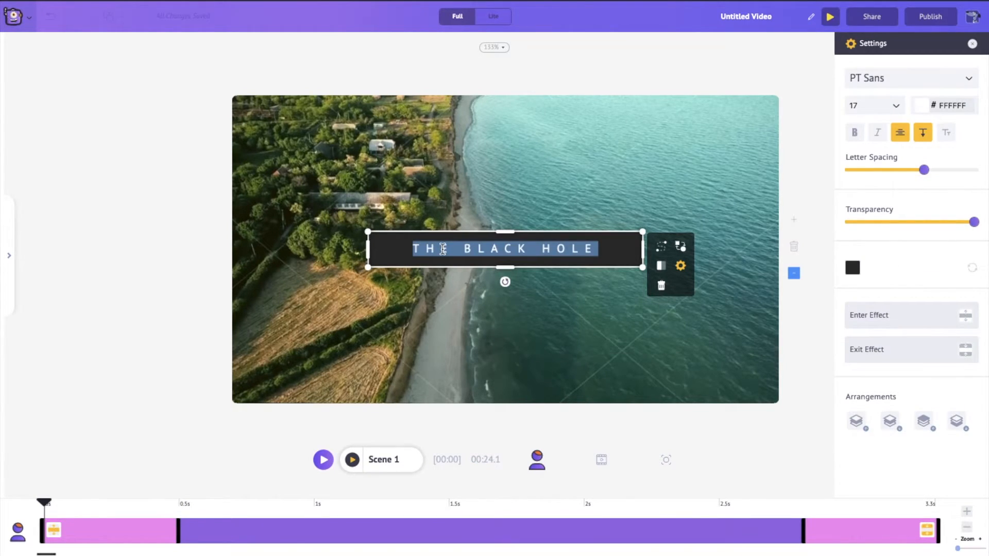
{"action": "key", "text": "BackSpace"}
{"action": "type", "text": "EXPLORE"}
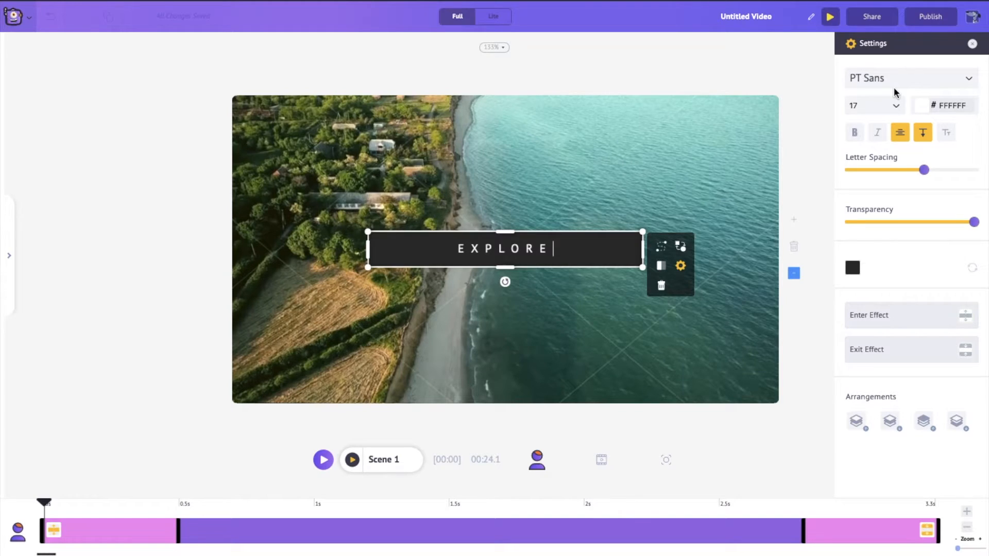
Set the font size of Scene 1's EXPLORE title to 36.
{"action": "left_click", "coordinate": [896, 108]}
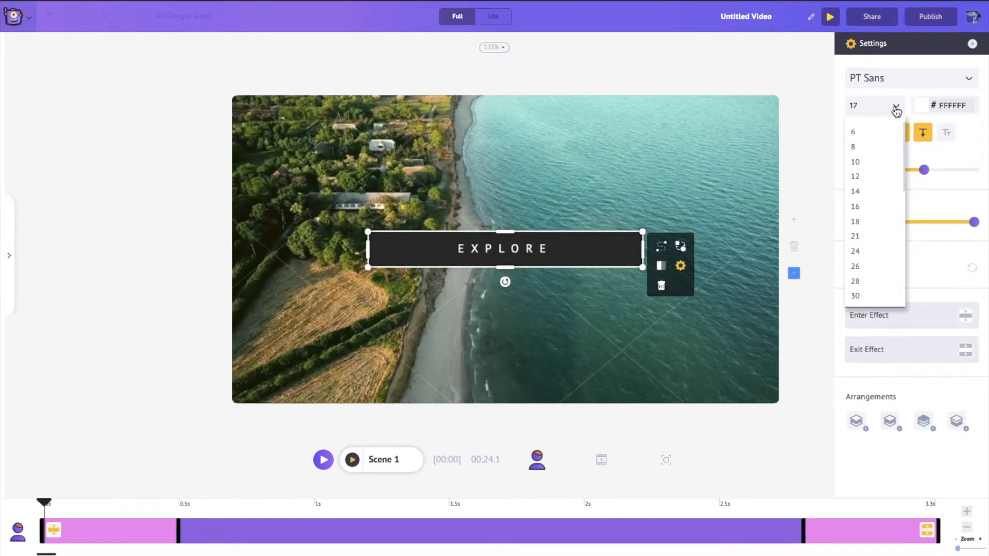
{"action": "scroll", "coordinate": [874, 242], "scroll_direction": "down", "scroll_amount": 2}
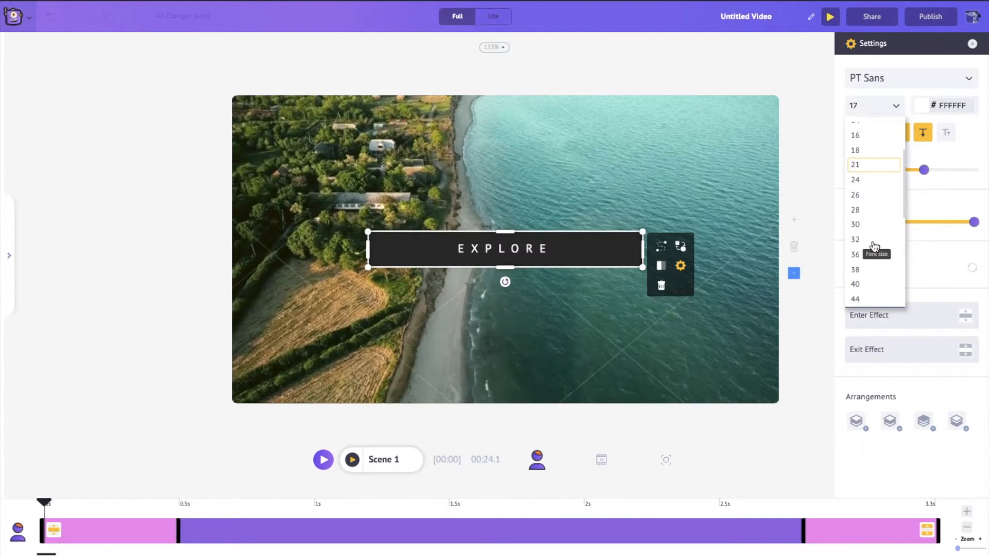
{"action": "left_click", "coordinate": [870, 291]}
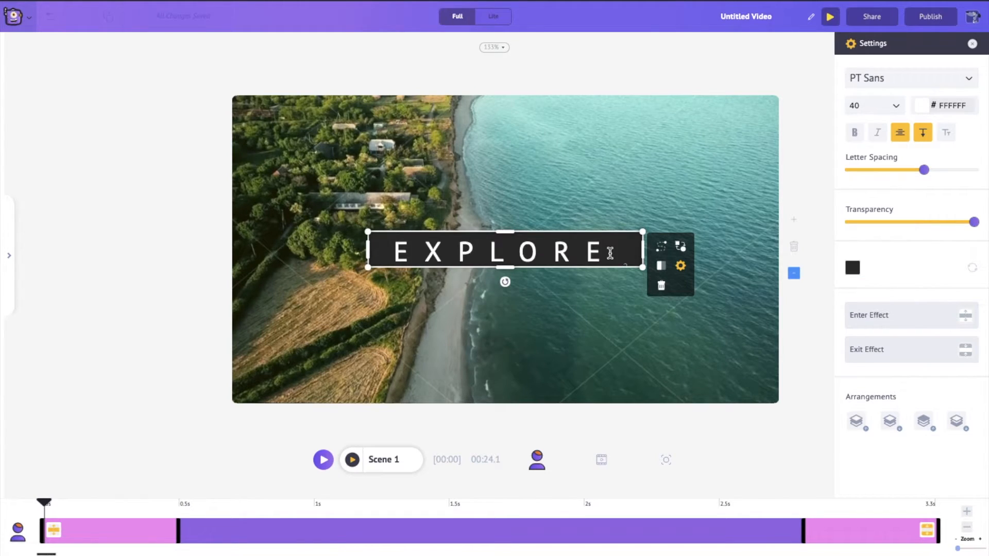
{"action": "left_click", "coordinate": [896, 106]}
{"action": "scroll", "coordinate": [882, 278], "scroll_direction": "down", "scroll_amount": 1}
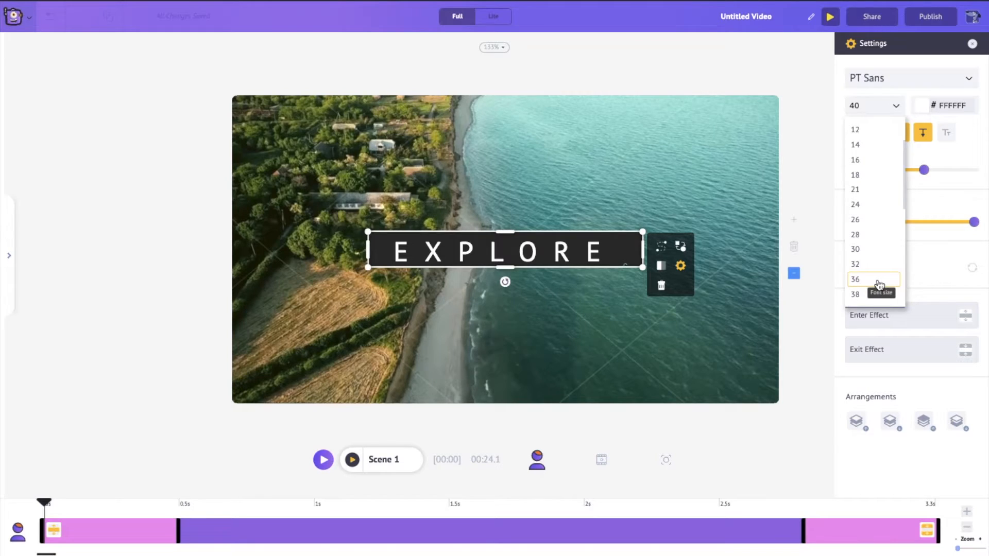
{"action": "left_click", "coordinate": [879, 285]}
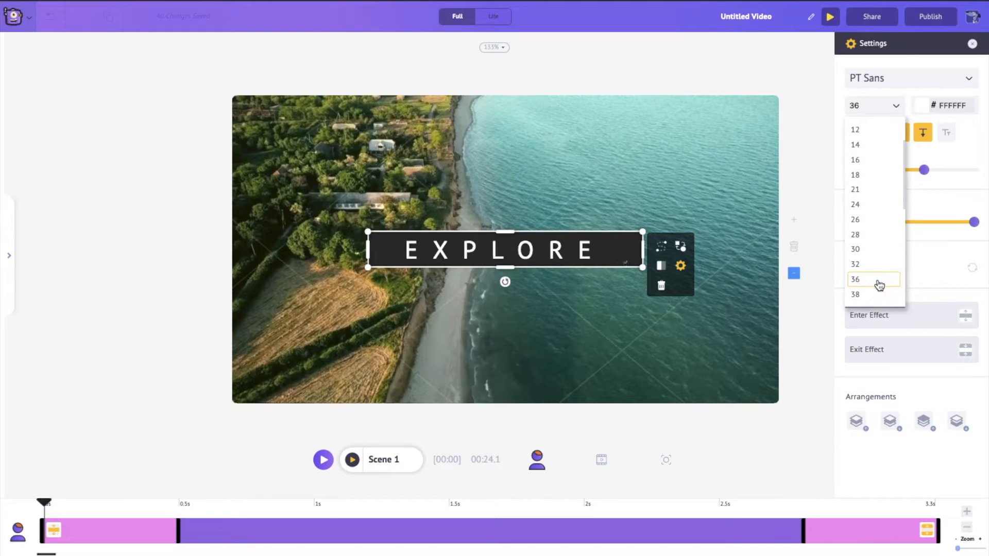
{"action": "left_click", "coordinate": [566, 345]}
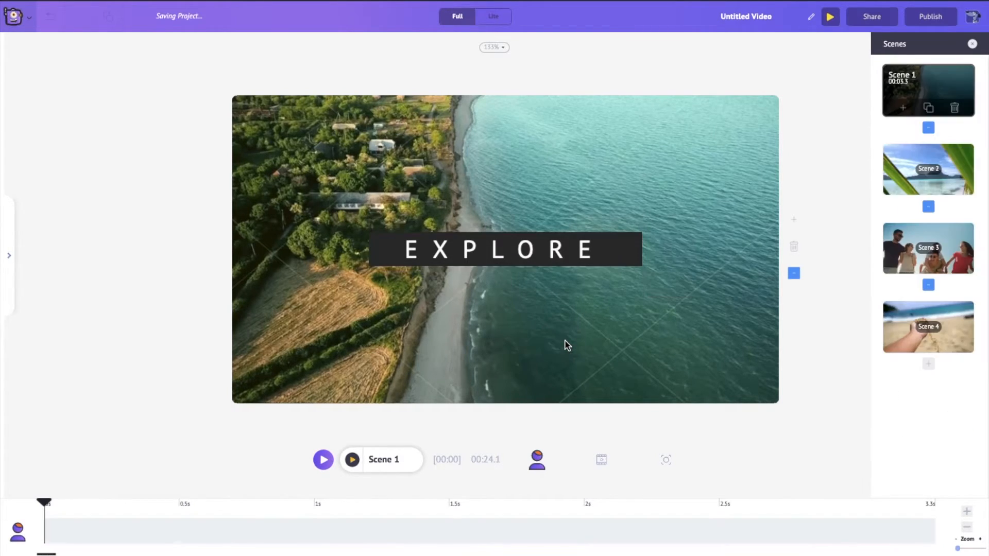
Copy the EXPLORE title with its black bar from Scene 1 and paste it into Scene 2.
{"action": "left_click", "coordinate": [626, 250]}
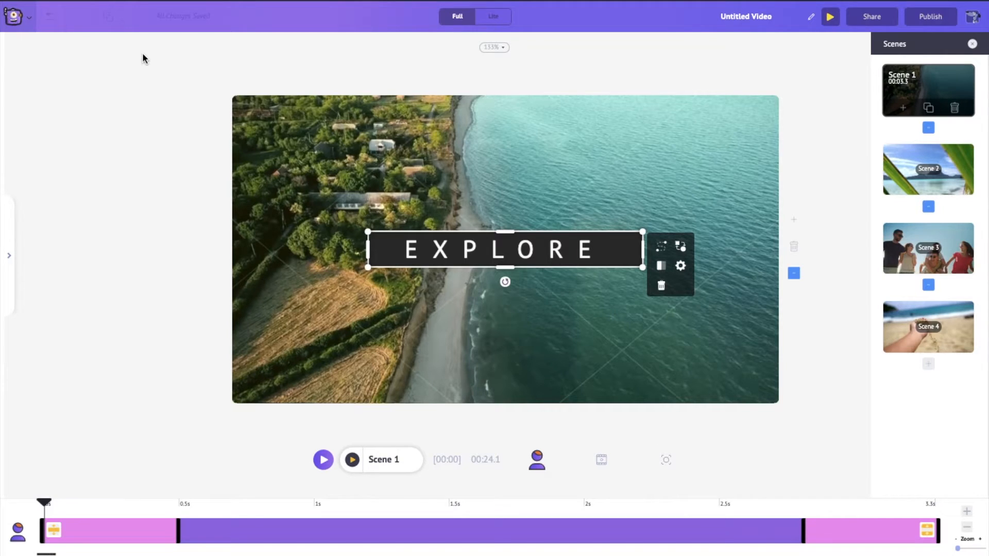
{"action": "left_click", "coordinate": [108, 20]}
{"action": "left_click", "coordinate": [905, 163]}
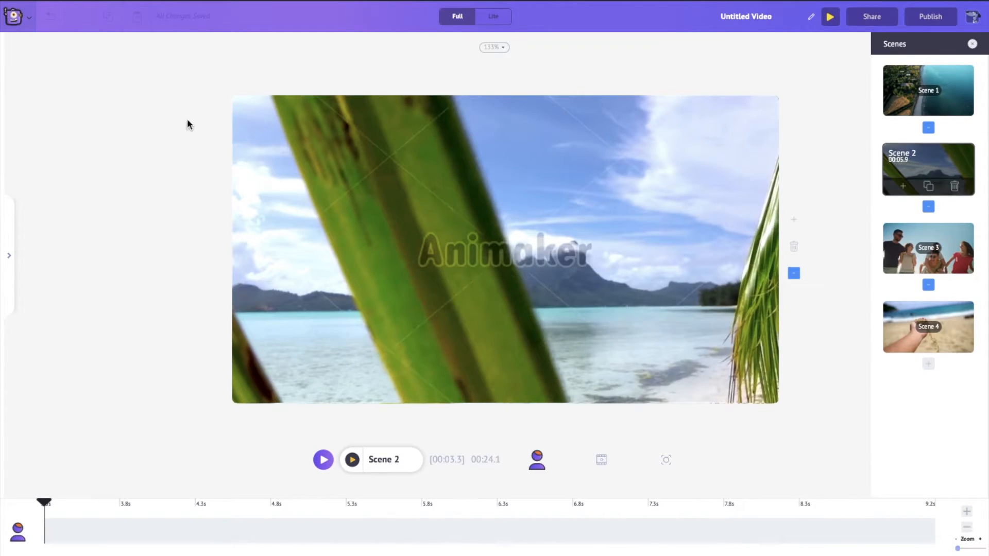
{"action": "left_click", "coordinate": [136, 23]}
Replace the title text on Scene 2's black bar with "EXOTIC PLACES".
{"action": "double_click", "coordinate": [452, 250]}
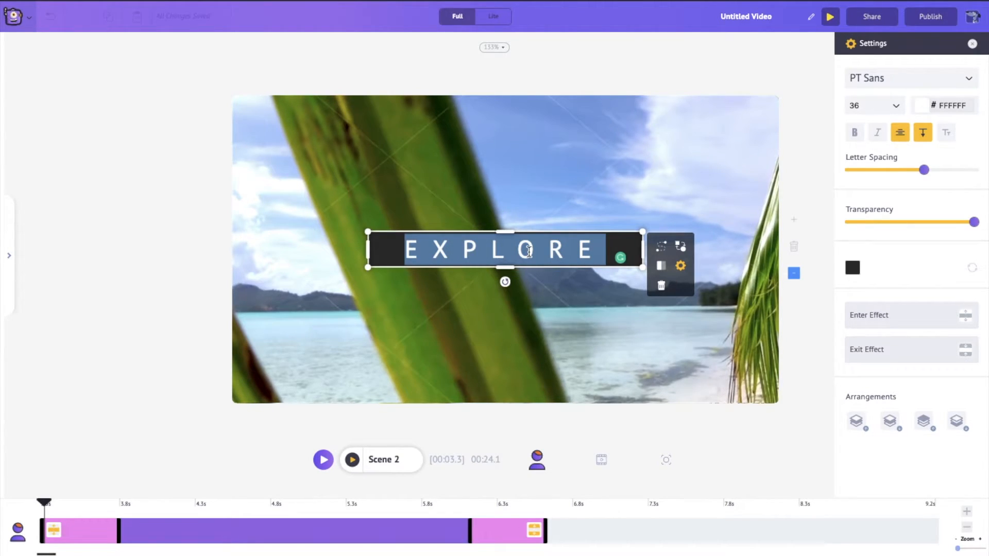
{"action": "type", "text": "EXOTIC PLACES"}
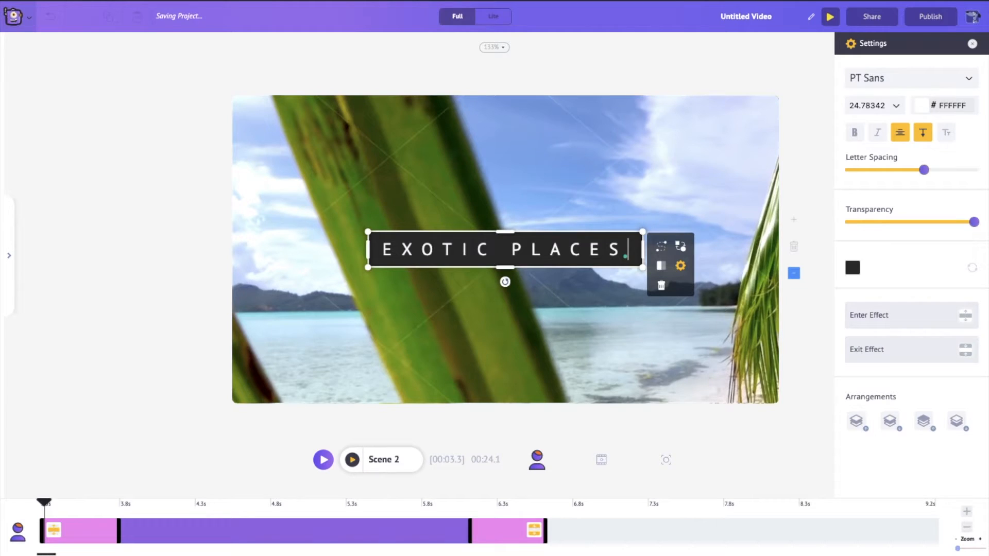
{"action": "left_click", "coordinate": [540, 186]}
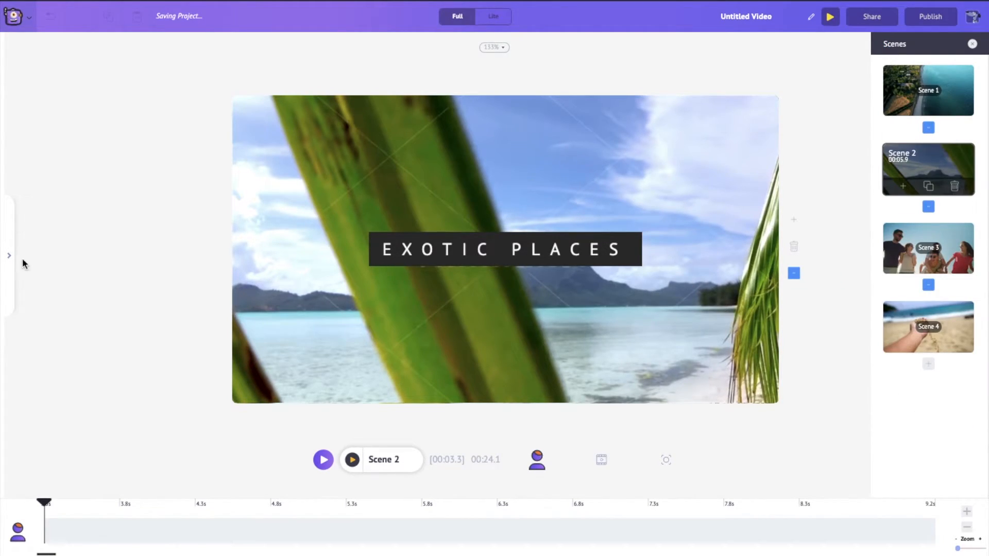
Add the red heart "10,000 +" badge from the text templates to Scene 2.
{"action": "left_click", "coordinate": [9, 255]}
{"action": "scroll", "coordinate": [119, 309], "scroll_direction": "down", "scroll_amount": 1}
{"action": "scroll", "coordinate": [119, 309], "scroll_direction": "down", "scroll_amount": 12}
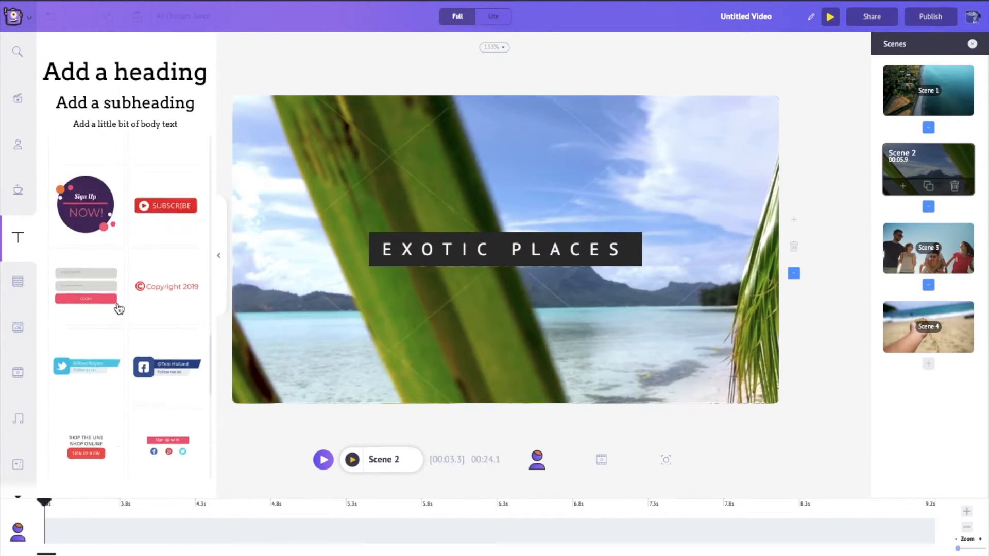
{"action": "scroll", "coordinate": [119, 309], "scroll_direction": "down", "scroll_amount": 10}
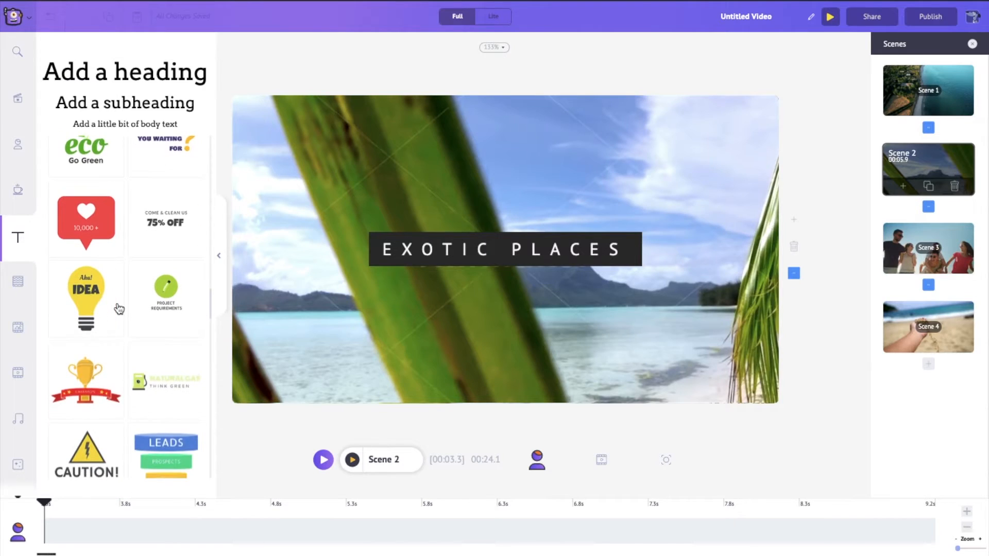
{"action": "left_click", "coordinate": [101, 231]}
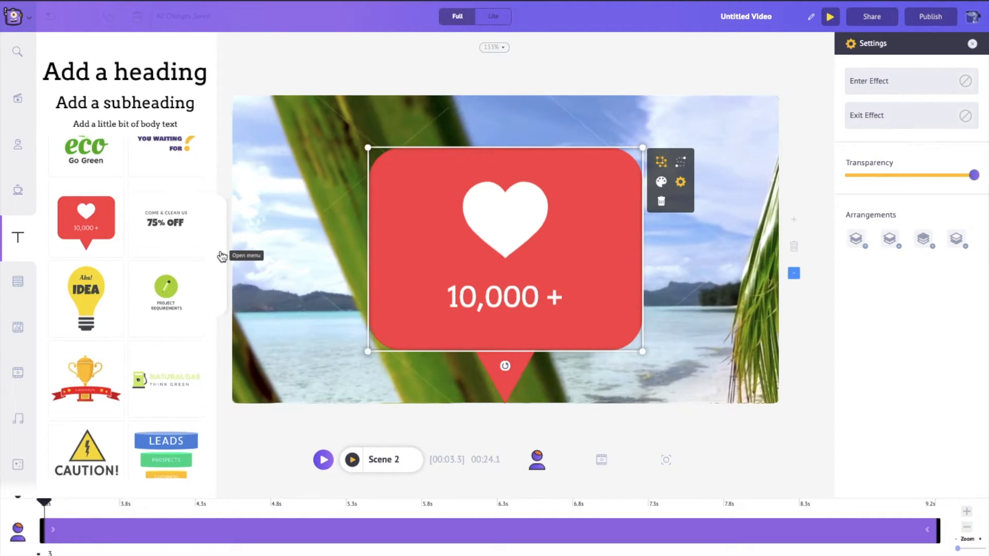
Shrink the red heart badge and place it just above the right end of the EXOTIC PLACES bar.
{"action": "left_click", "coordinate": [17, 198]}
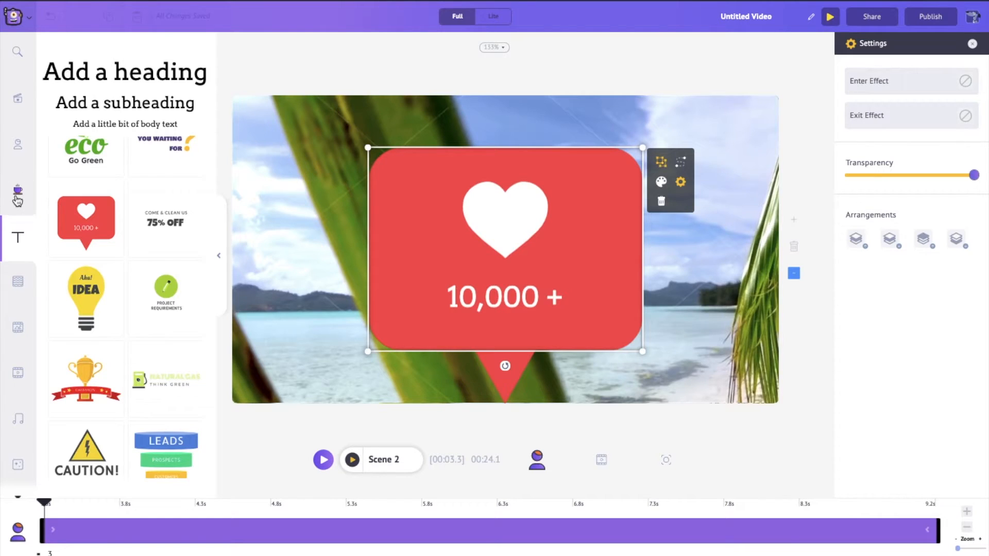
{"action": "scroll", "coordinate": [131, 307], "scroll_direction": "down", "scroll_amount": 5}
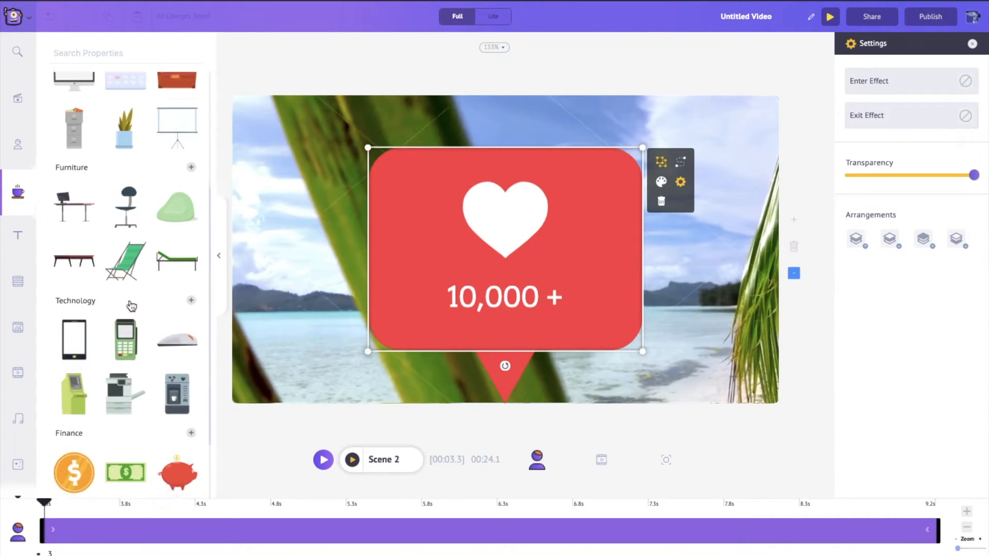
{"action": "left_click", "coordinate": [218, 256]}
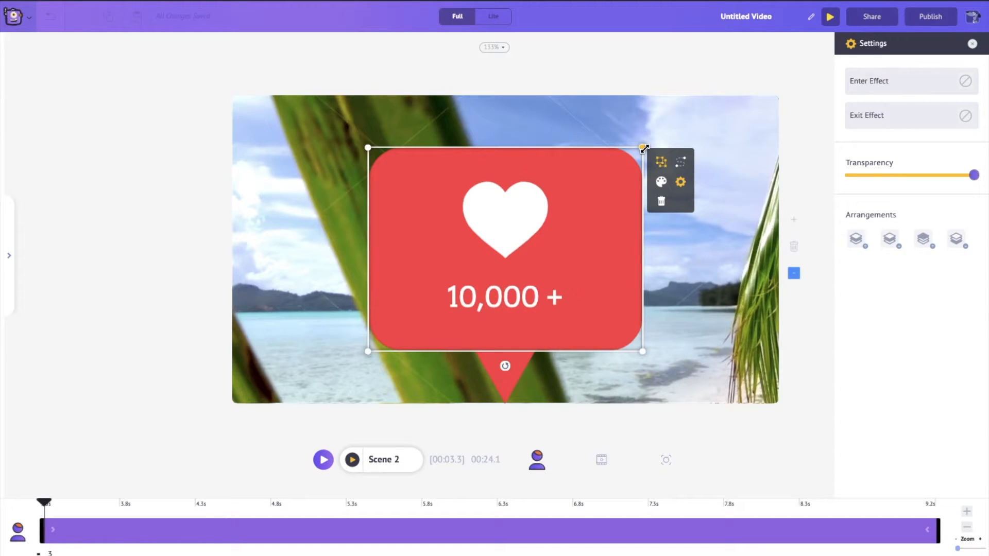
{"action": "left_click_drag", "start_coordinate": [643, 147], "coordinate": [662, 175]}
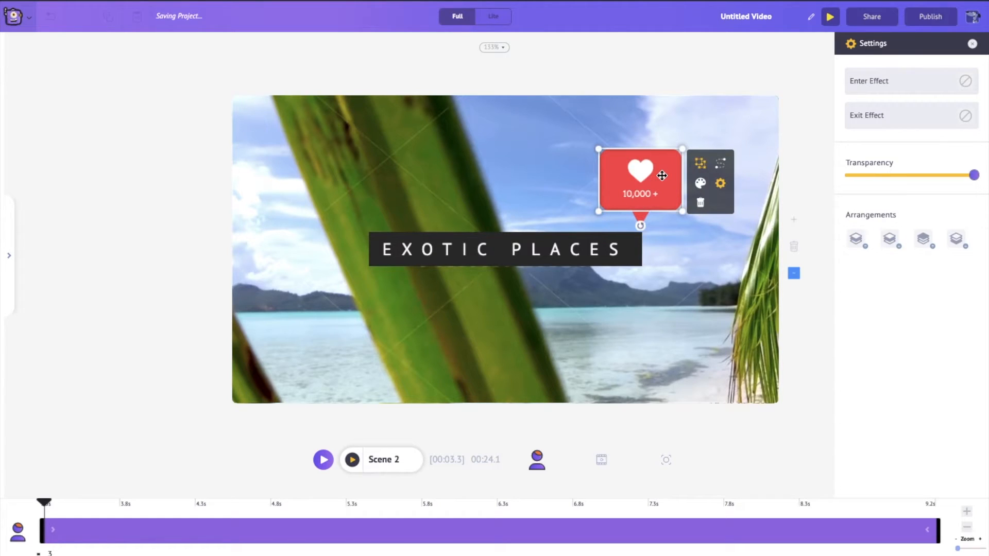
Lengthen the exit effect of the EXOTIC PLACES title to about 1.1 s on the timeline.
{"action": "double_click", "coordinate": [596, 245]}
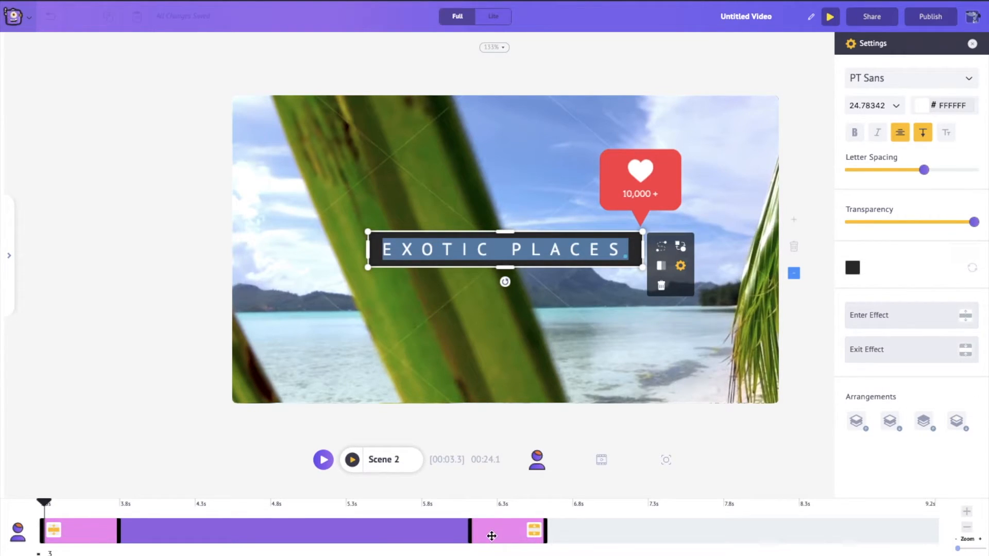
{"action": "left_click_drag", "start_coordinate": [470, 534], "coordinate": [508, 531]}
{"action": "left_click_drag", "start_coordinate": [507, 531], "coordinate": [381, 530]}
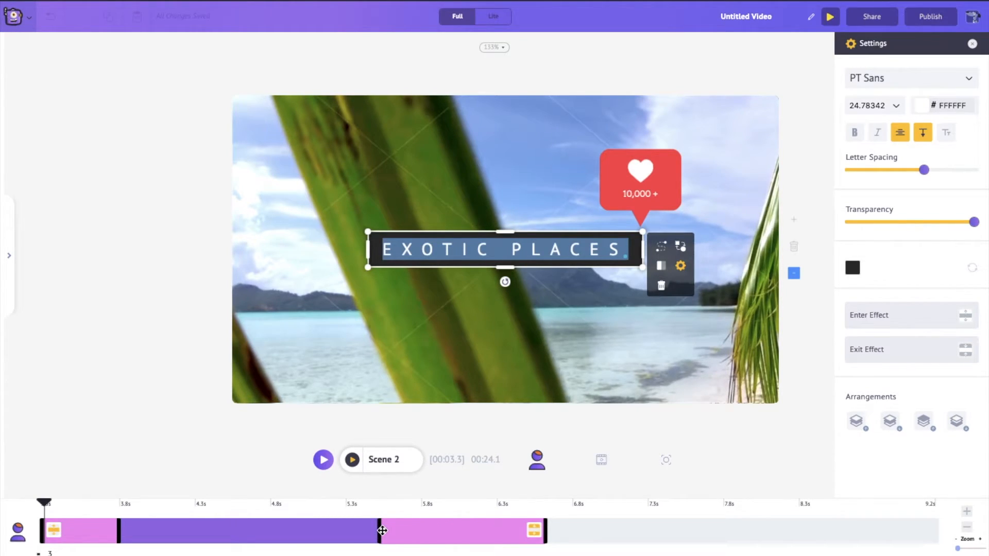
Retime the EXOTIC PLACES title in Scene 2 to run from about 3.8 s to 8.3 s.
{"action": "left_click", "coordinate": [240, 531]}
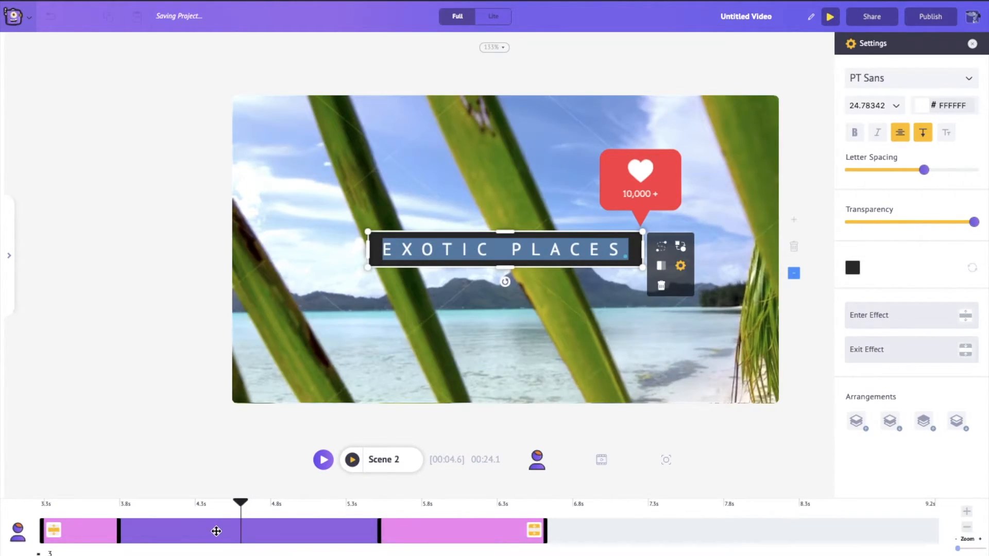
{"action": "left_click_drag", "start_coordinate": [216, 531], "coordinate": [272, 534]}
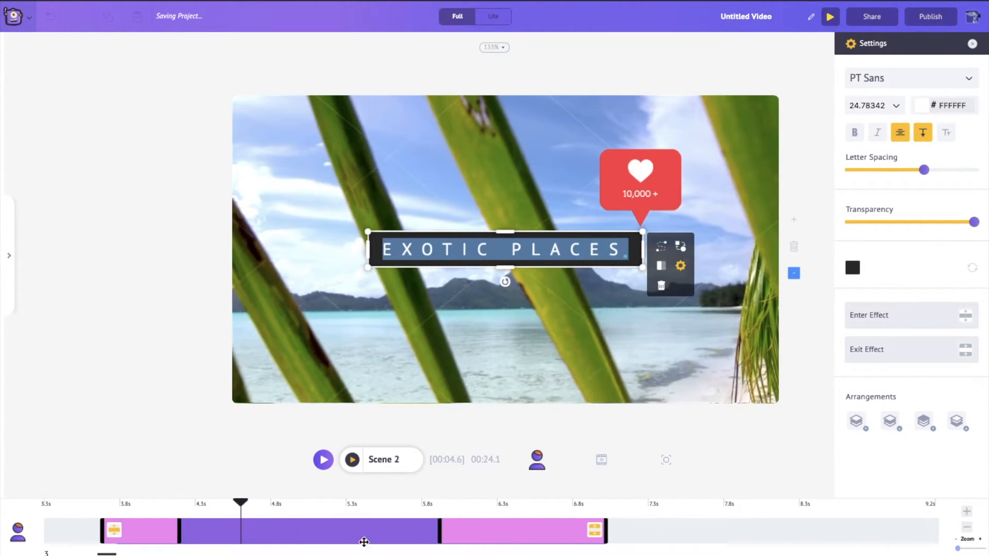
{"action": "left_click_drag", "start_coordinate": [607, 525], "coordinate": [798, 526]}
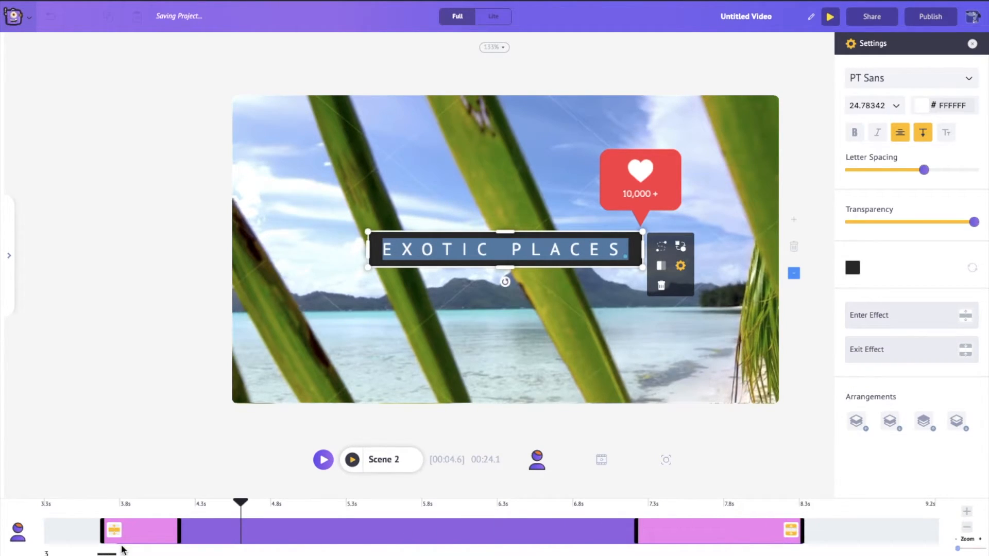
{"action": "left_click_drag", "start_coordinate": [102, 528], "coordinate": [123, 527]}
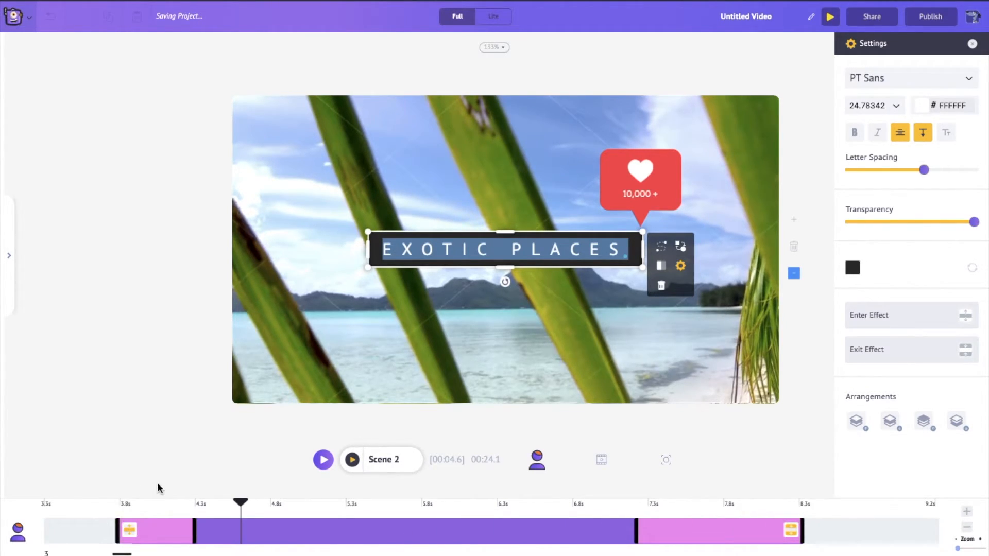
{"action": "left_click", "coordinate": [691, 489]}
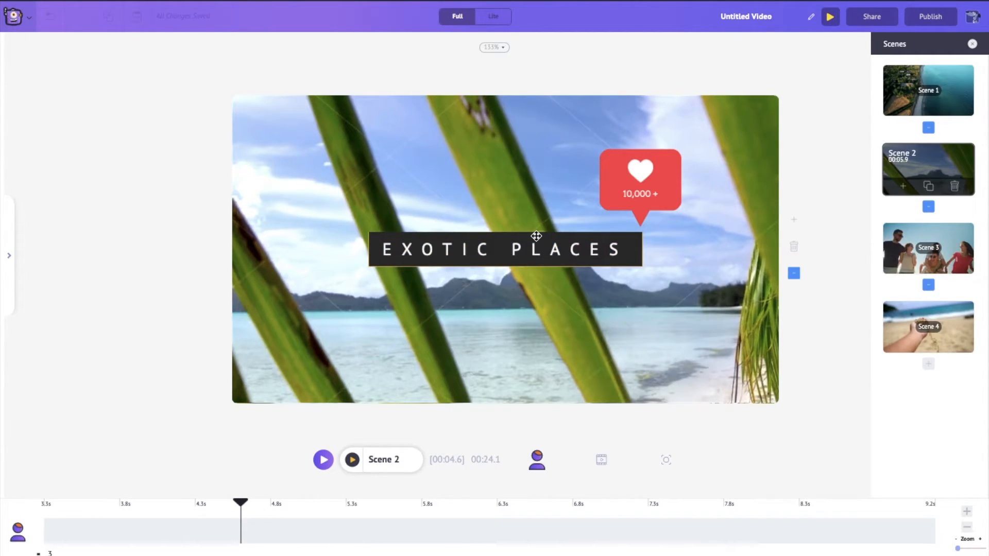
Add the "Getting Around Big Things!" text template to Scene 3.
{"action": "left_click", "coordinate": [895, 237]}
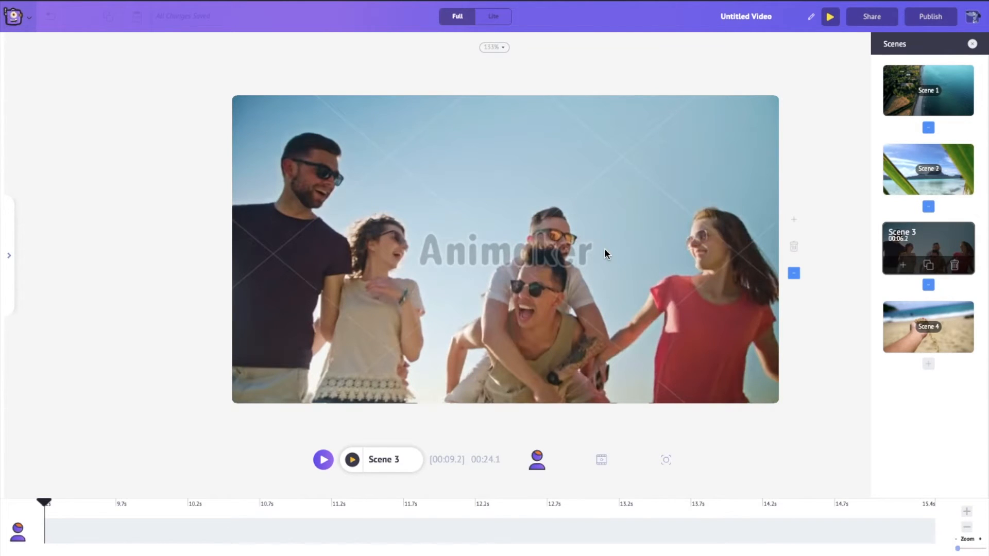
{"action": "left_click", "coordinate": [9, 257]}
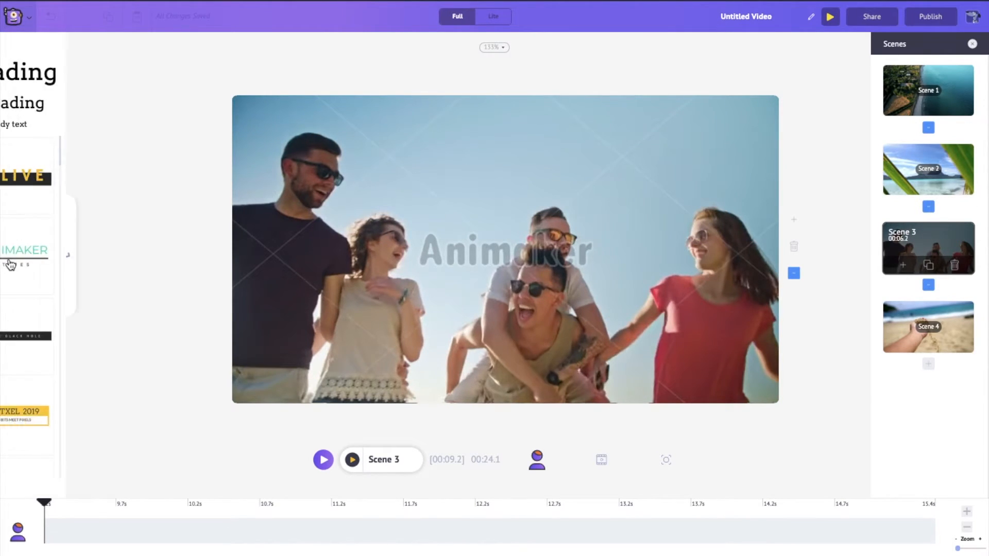
{"action": "scroll", "coordinate": [142, 286], "scroll_direction": "down", "scroll_amount": 8}
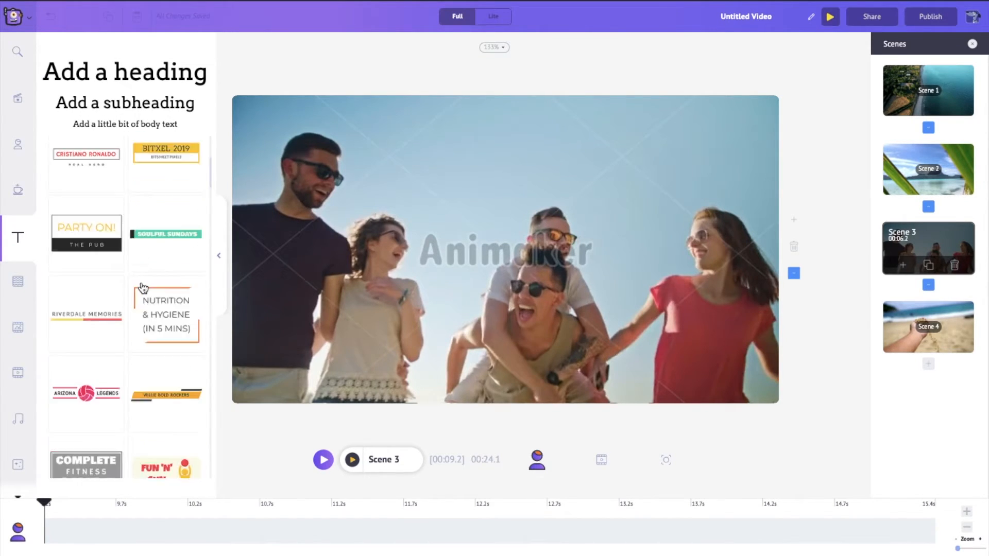
{"action": "scroll", "coordinate": [143, 288], "scroll_direction": "down", "scroll_amount": 5}
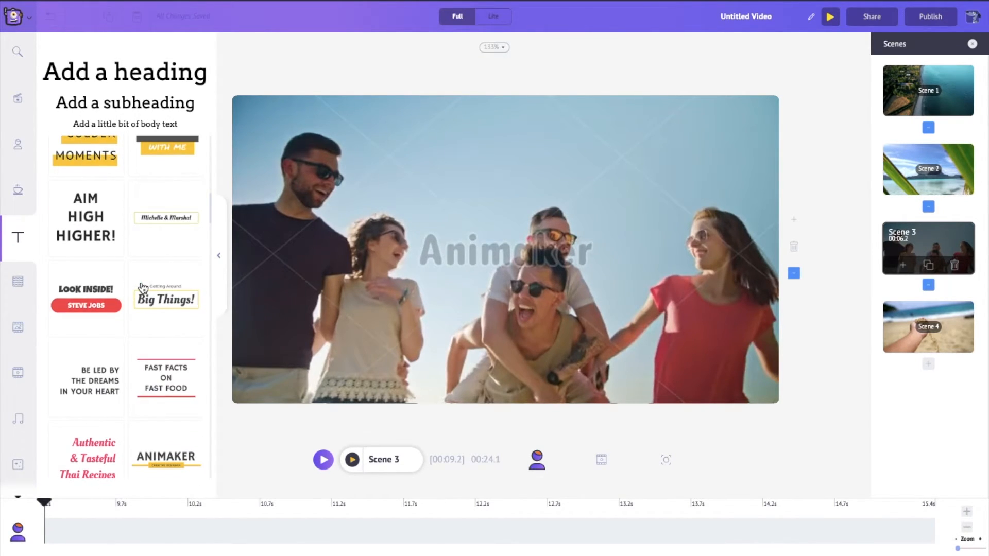
{"action": "left_click", "coordinate": [164, 300]}
{"action": "left_click", "coordinate": [220, 253]}
Replace the two lines of Scene 3's title with "WITH YOUR" and "Loved Ones!".
{"action": "double_click", "coordinate": [508, 201]}
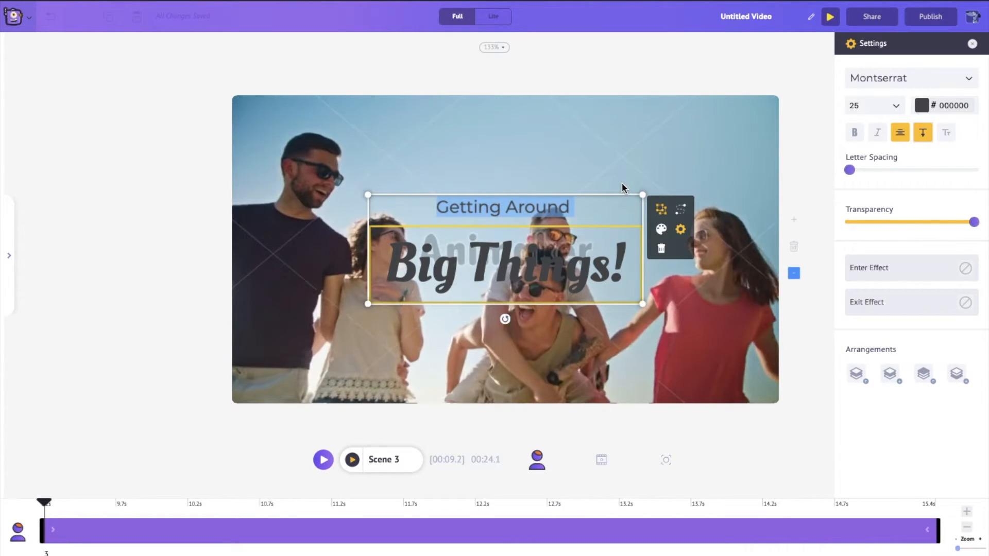
{"action": "type", "text": "WITH YOUR"}
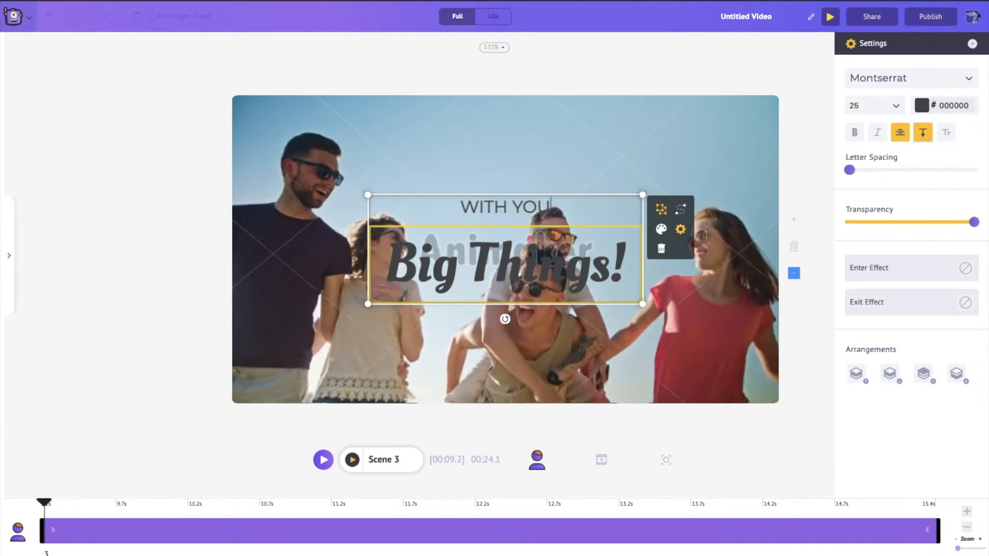
{"action": "double_click", "coordinate": [569, 260]}
{"action": "type", "text": "Loved O"}
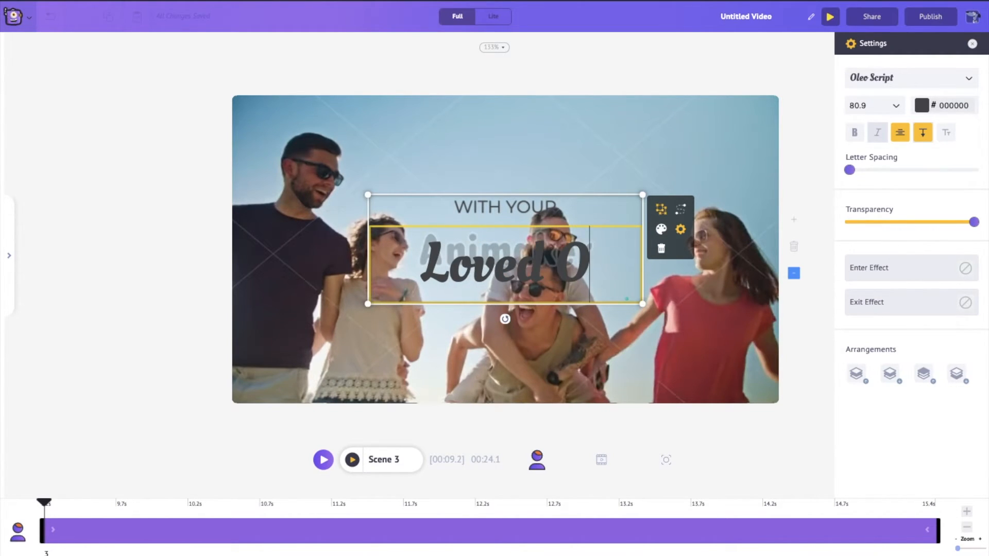
{"action": "type", "text": "nes!"}
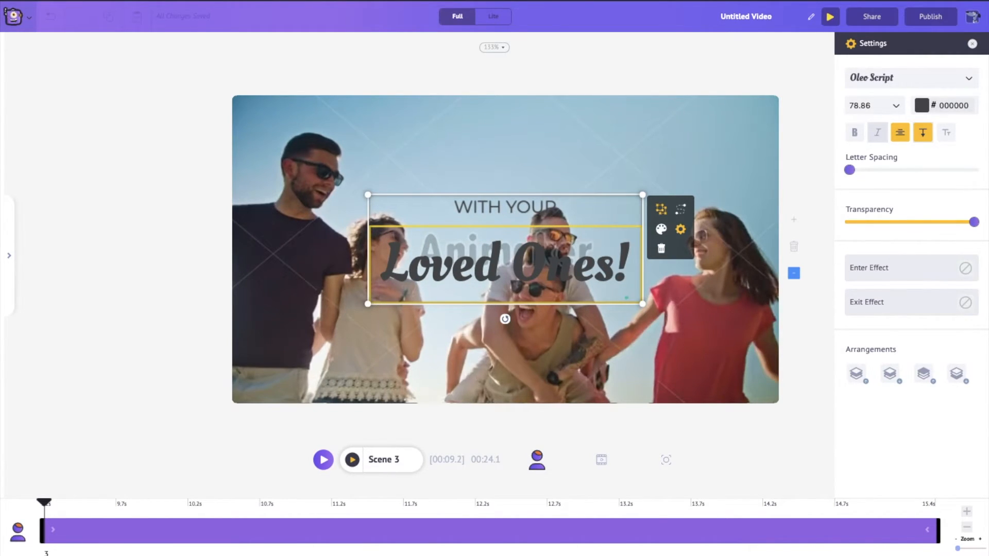
Shrink the "WITH YOUR Loved Ones!" title and move it up into the sky above the people.
{"action": "left_click_drag", "start_coordinate": [642, 196], "coordinate": [563, 227]}
{"action": "left_click_drag", "start_coordinate": [497, 236], "coordinate": [530, 151]}
{"action": "left_click", "coordinate": [795, 190]}
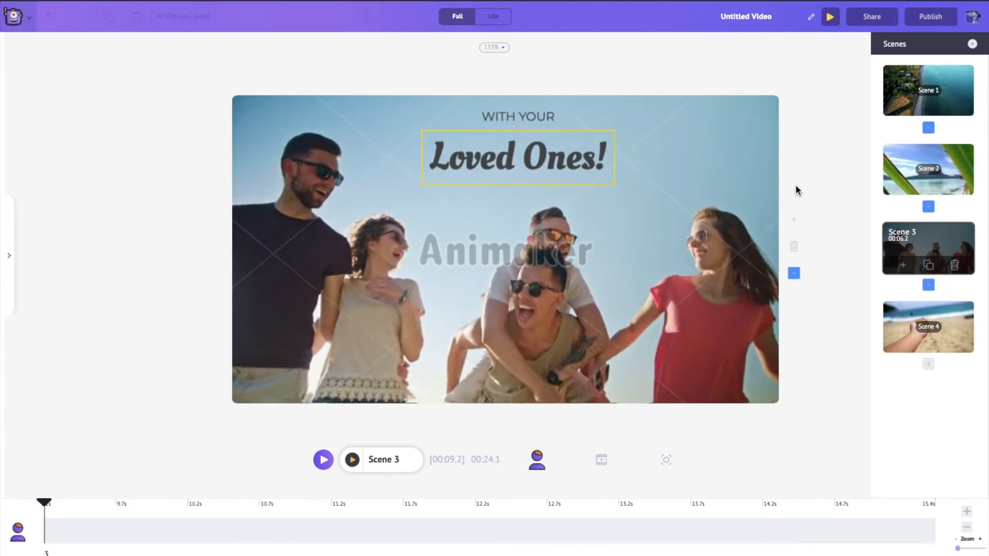
Switch Scene 3's camera from Static Camera to Dynamic Camera on the camera timeline.
{"action": "left_click", "coordinate": [667, 462]}
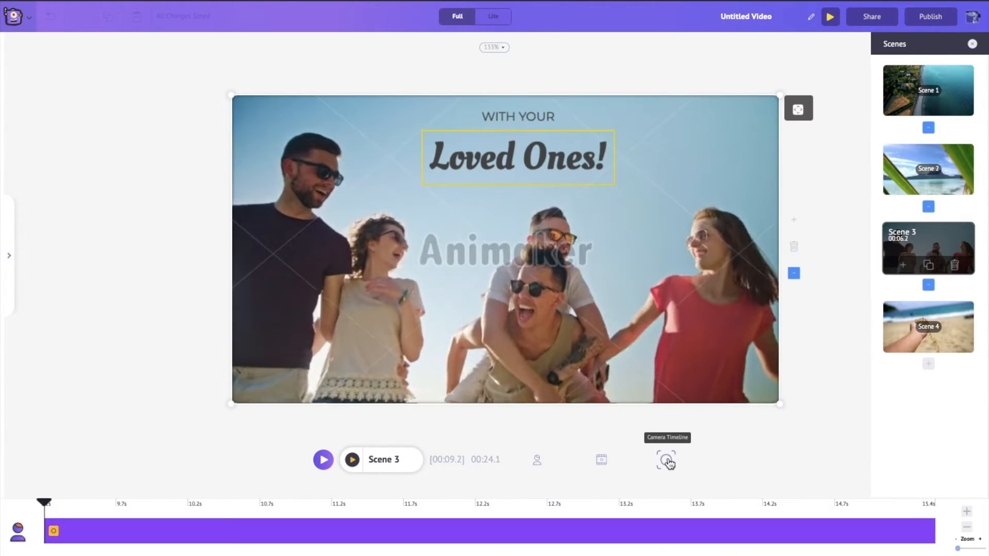
{"action": "left_click", "coordinate": [53, 532]}
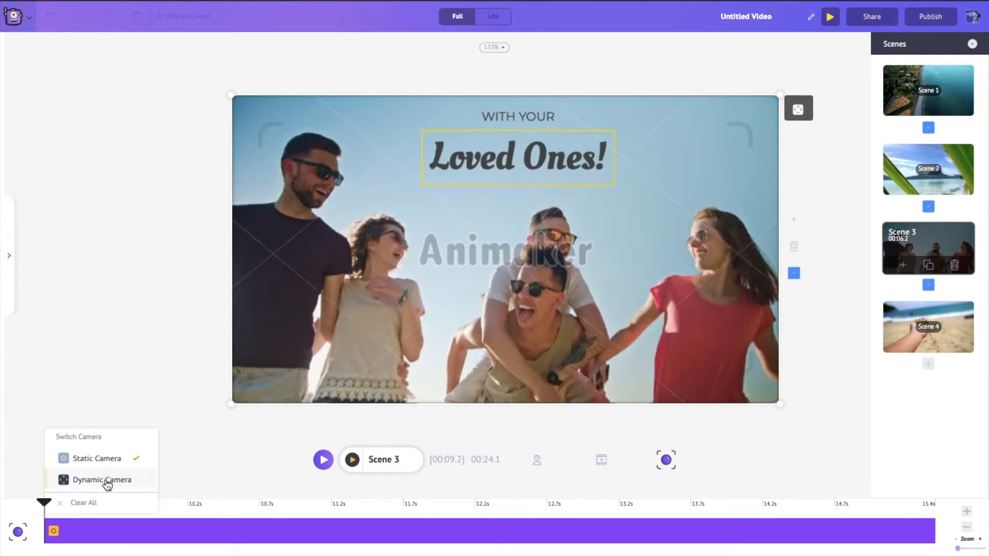
{"action": "left_click", "coordinate": [102, 480]}
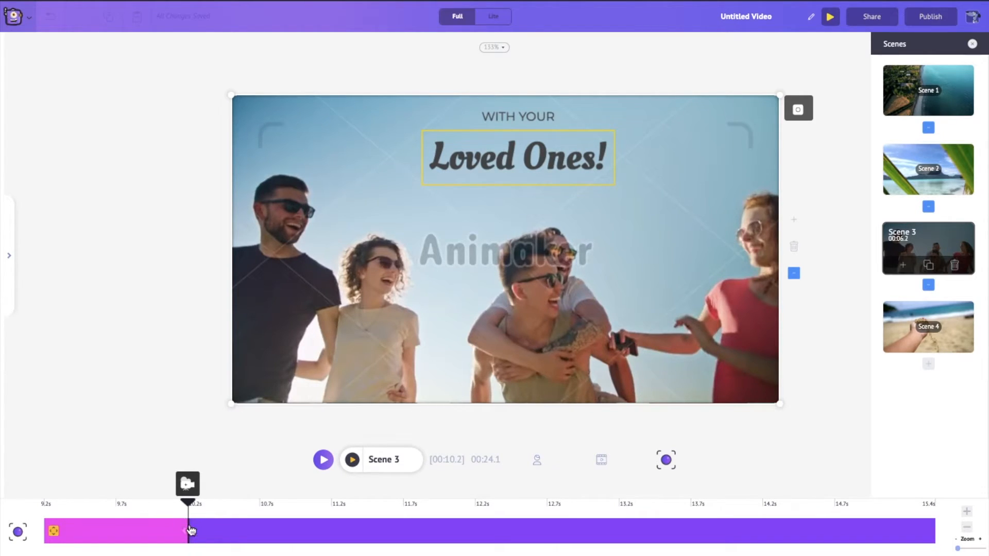
Extend Scene 3's camera move to about 13.5 s and shrink its frame slightly for a gentle zoom in.
{"action": "left_click_drag", "start_coordinate": [191, 530], "coordinate": [265, 520]}
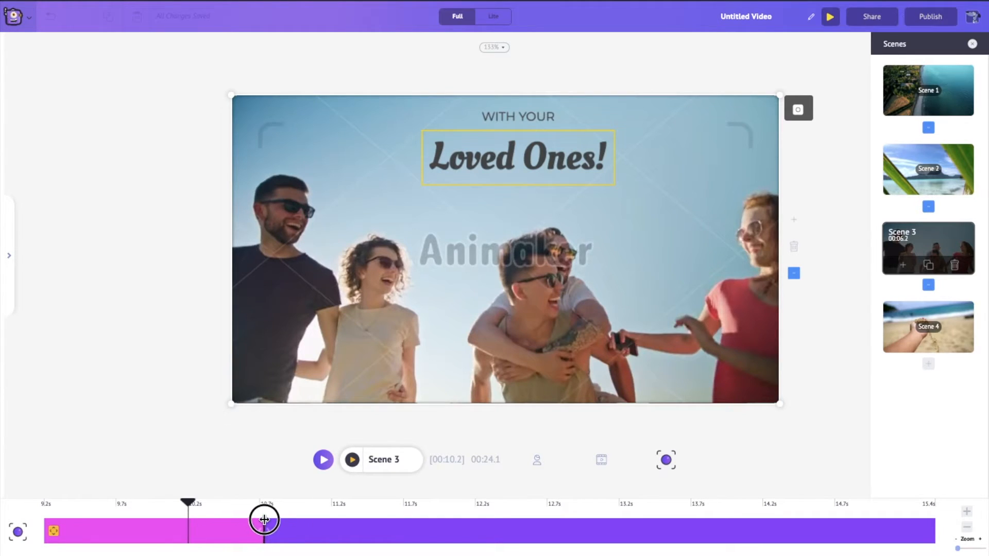
{"action": "left_click_drag", "start_coordinate": [264, 520], "coordinate": [264, 520]}
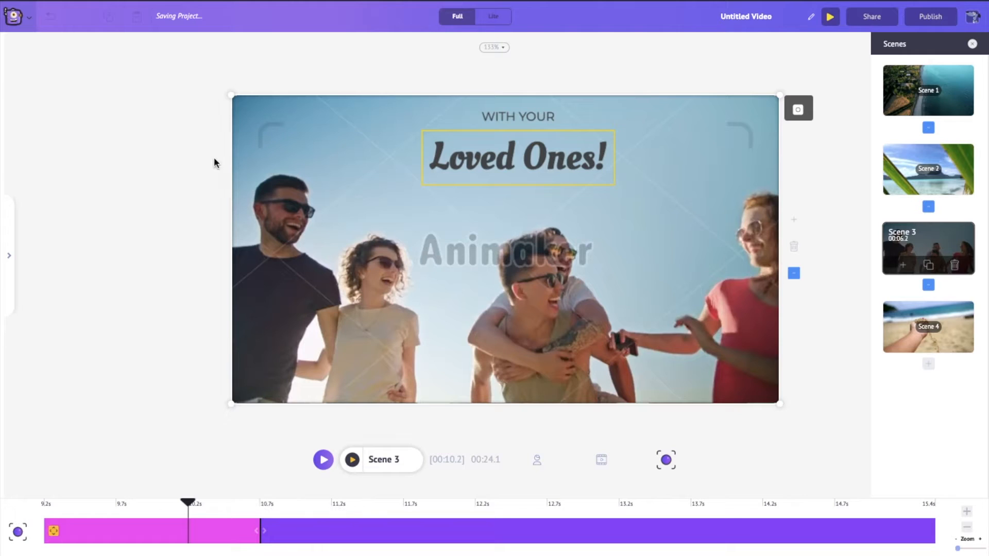
{"action": "left_click_drag", "start_coordinate": [231, 95], "coordinate": [246, 103]}
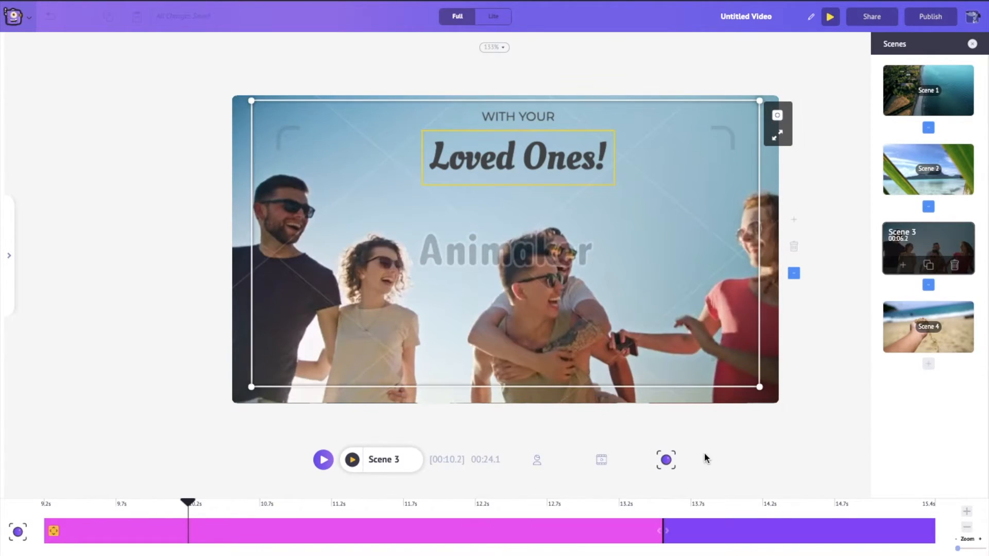
Add a yellow square shape to Scene 4 on the character and property timeline.
{"action": "left_click", "coordinate": [957, 334]}
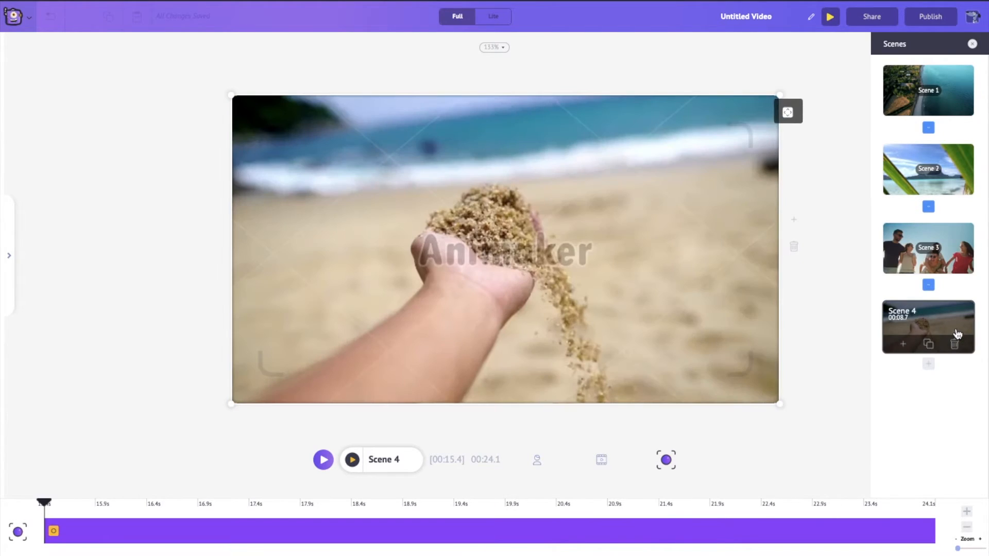
{"action": "left_click", "coordinate": [537, 460]}
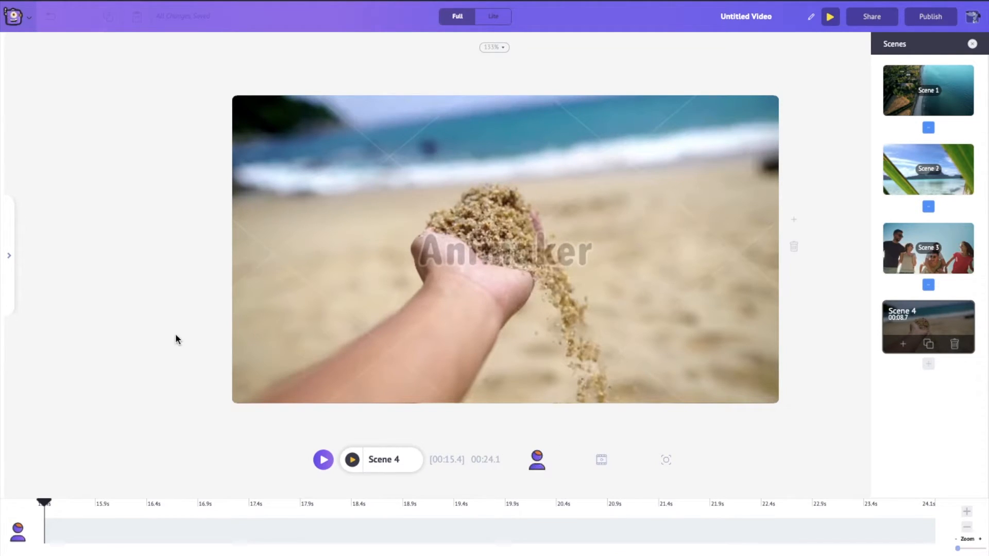
{"action": "left_click", "coordinate": [11, 258]}
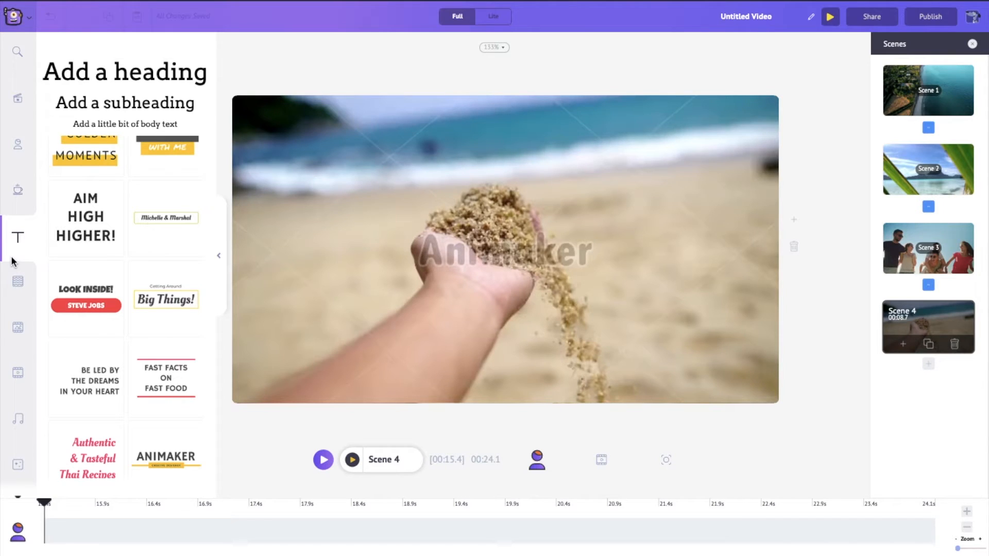
{"action": "left_click", "coordinate": [19, 191]}
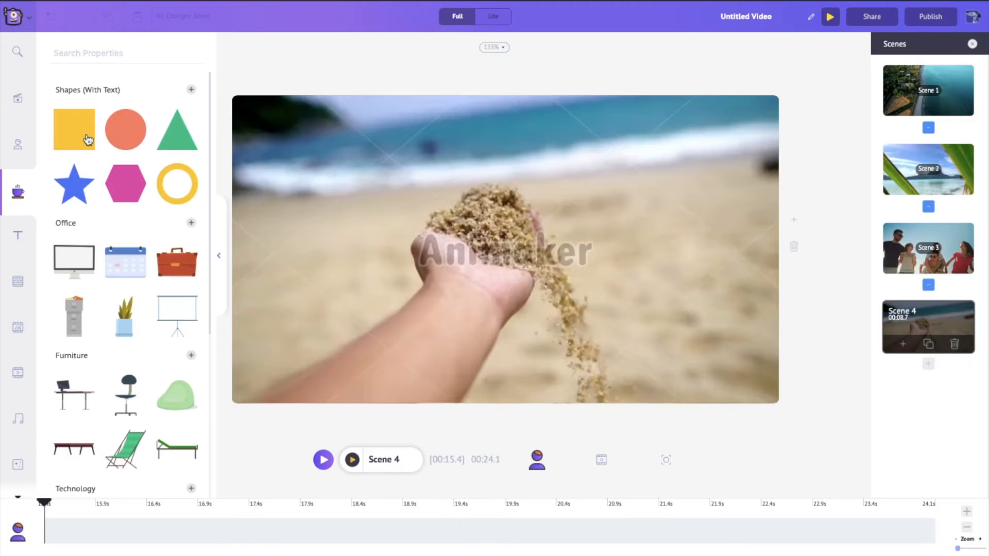
{"action": "left_click", "coordinate": [88, 140]}
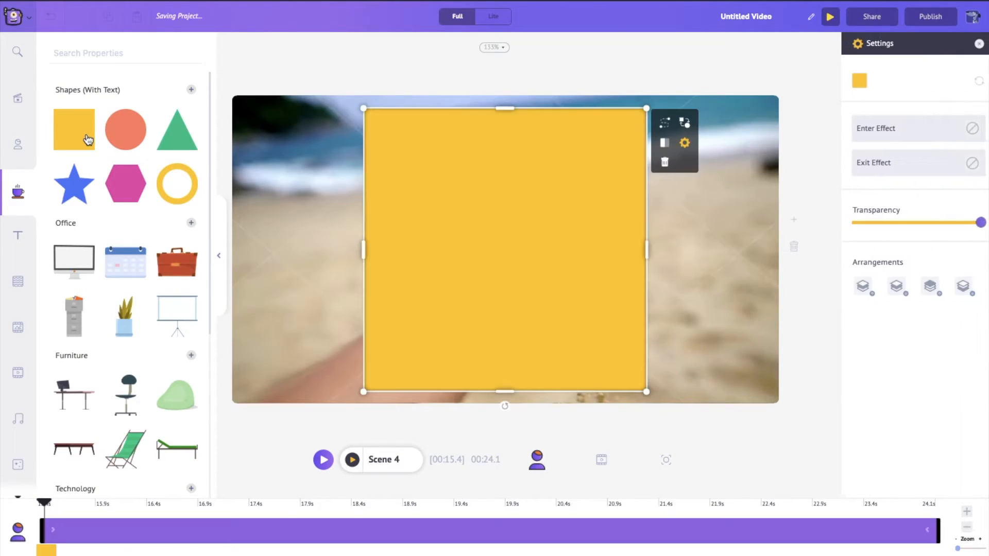
Stretch the yellow square slightly past the video frame's height and move it just outside the frame's right edge.
{"action": "left_click_drag", "start_coordinate": [496, 115], "coordinate": [502, 91]}
{"action": "left_click_drag", "start_coordinate": [501, 393], "coordinate": [501, 411]}
{"action": "left_click_drag", "start_coordinate": [543, 243], "coordinate": [784, 240]}
{"action": "left_click_drag", "start_coordinate": [680, 234], "coordinate": [805, 238]}
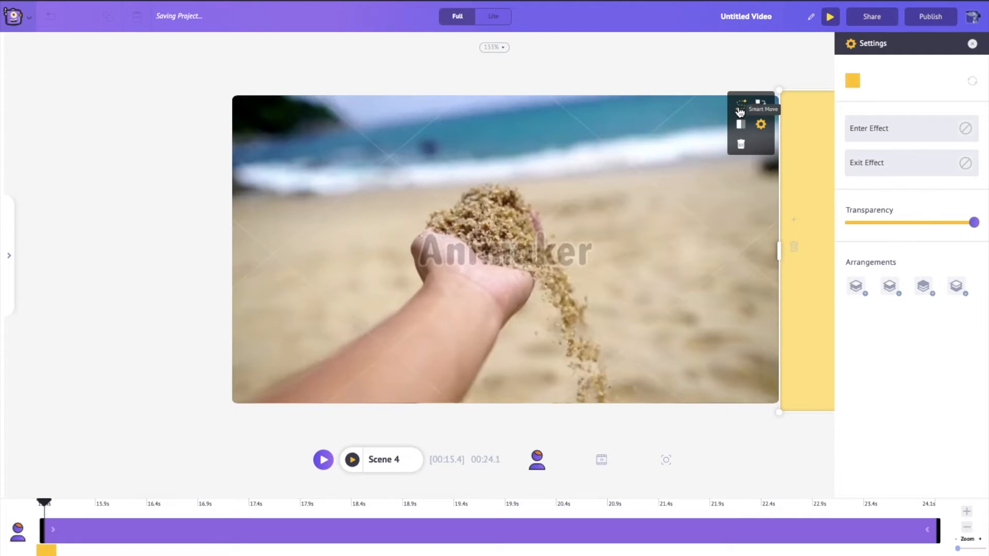
Apply a Smart Move to the yellow square that slides it in to cover the right half of the frame.
{"action": "left_click", "coordinate": [740, 111]}
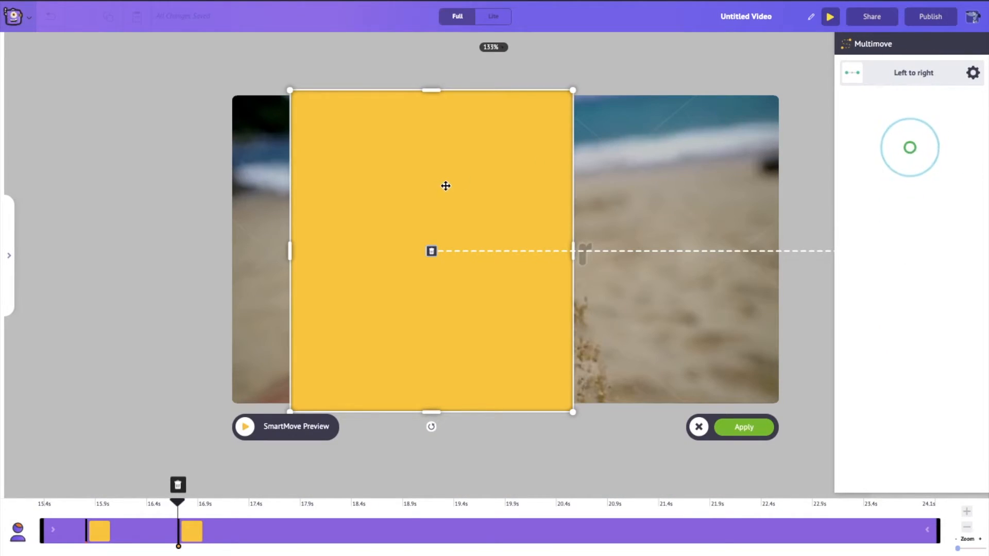
{"action": "left_click_drag", "start_coordinate": [431, 182], "coordinate": [641, 181]}
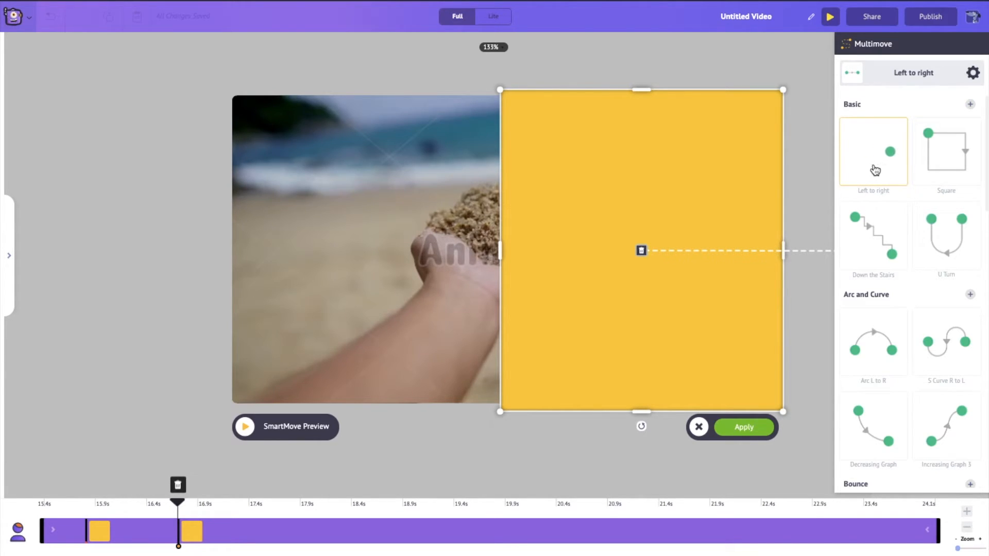
{"action": "left_click", "coordinate": [748, 429]}
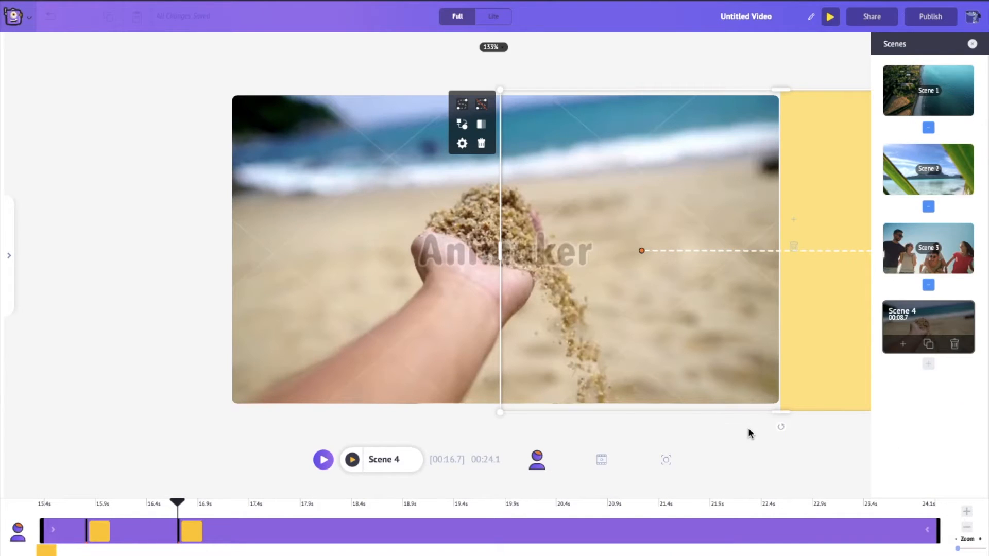
Retime the square's Smart Move to start at about 16.4 s and end at 16.7 s, and apply it.
{"action": "left_click", "coordinate": [191, 535]}
{"action": "left_click", "coordinate": [99, 533]}
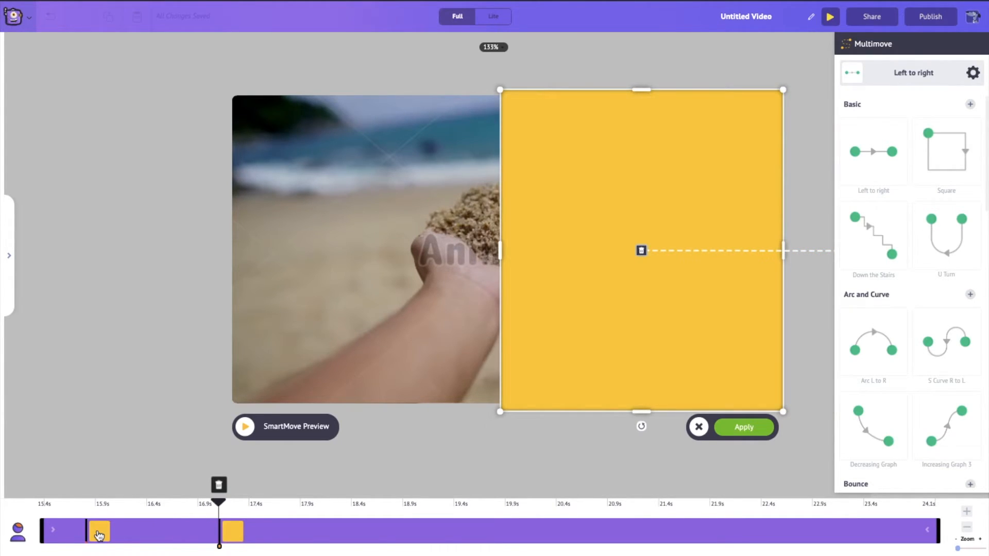
{"action": "left_click_drag", "start_coordinate": [100, 536], "coordinate": [160, 532]}
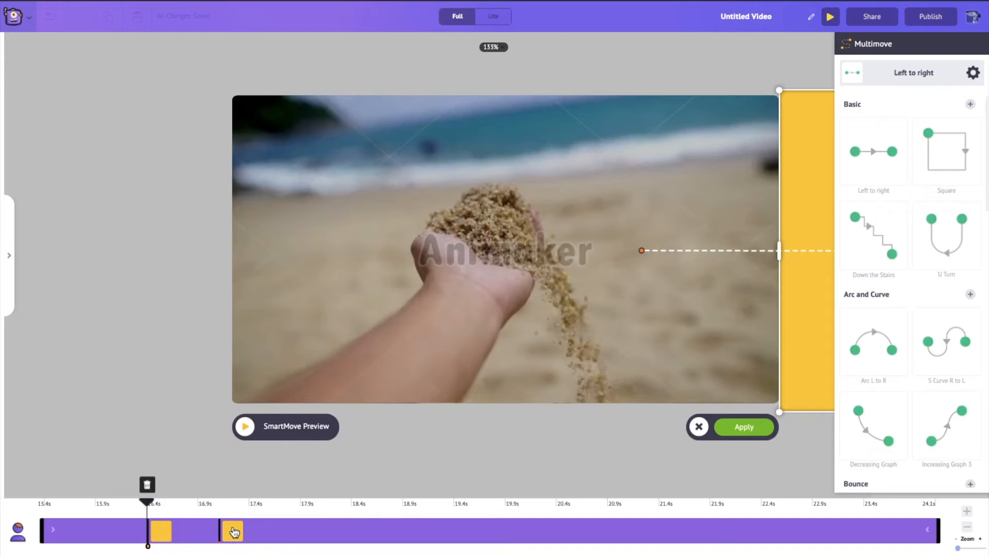
{"action": "left_click_drag", "start_coordinate": [235, 532], "coordinate": [195, 532]}
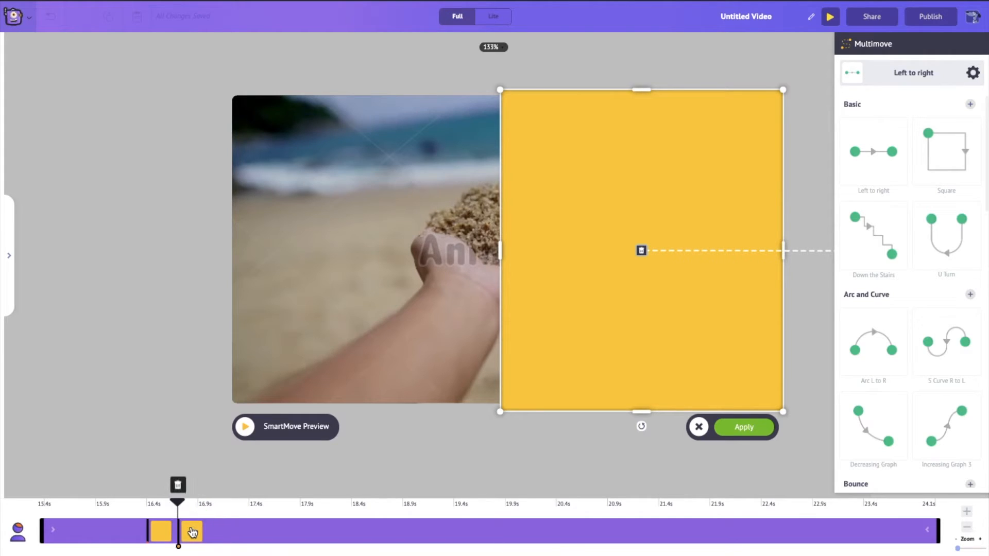
{"action": "left_click", "coordinate": [739, 428]}
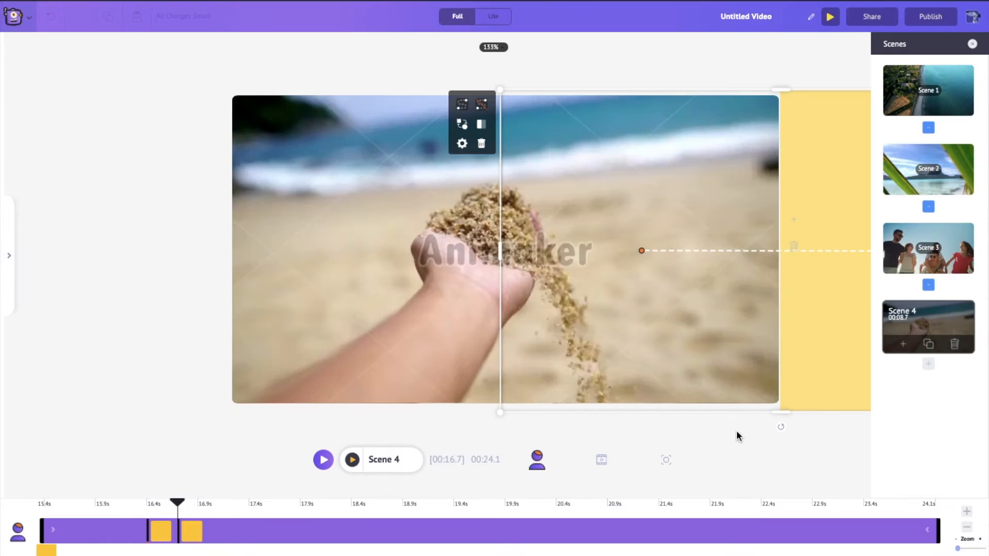
Lower the yellow square's Transparency slider to about one third and preview Scene 4.
{"action": "left_click", "coordinate": [462, 145]}
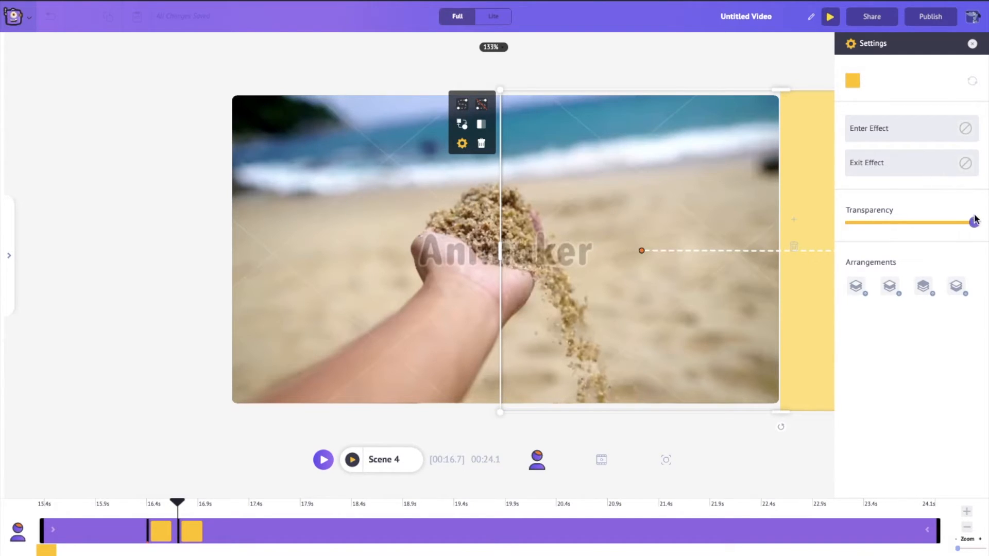
{"action": "left_click_drag", "start_coordinate": [974, 223], "coordinate": [888, 223]}
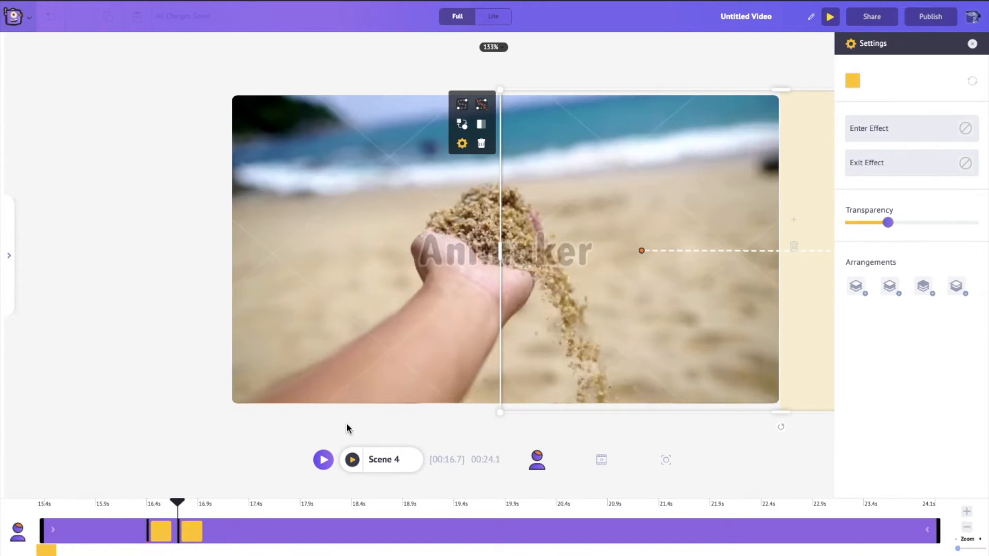
{"action": "left_click", "coordinate": [353, 460]}
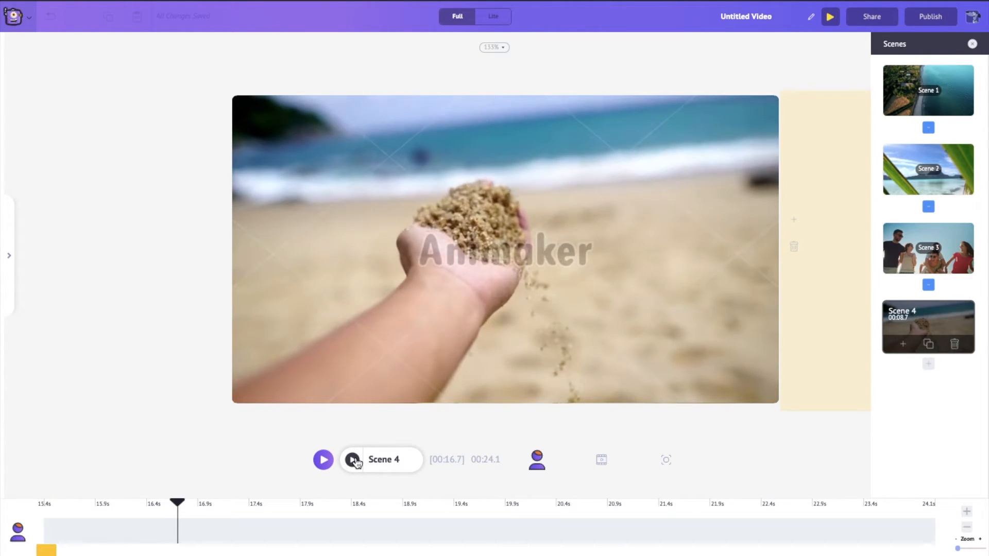
Add the "SUMMER SALE 50% OFFER" text template to Scene 4 at 16.7 s.
{"action": "left_click", "coordinate": [4, 257]}
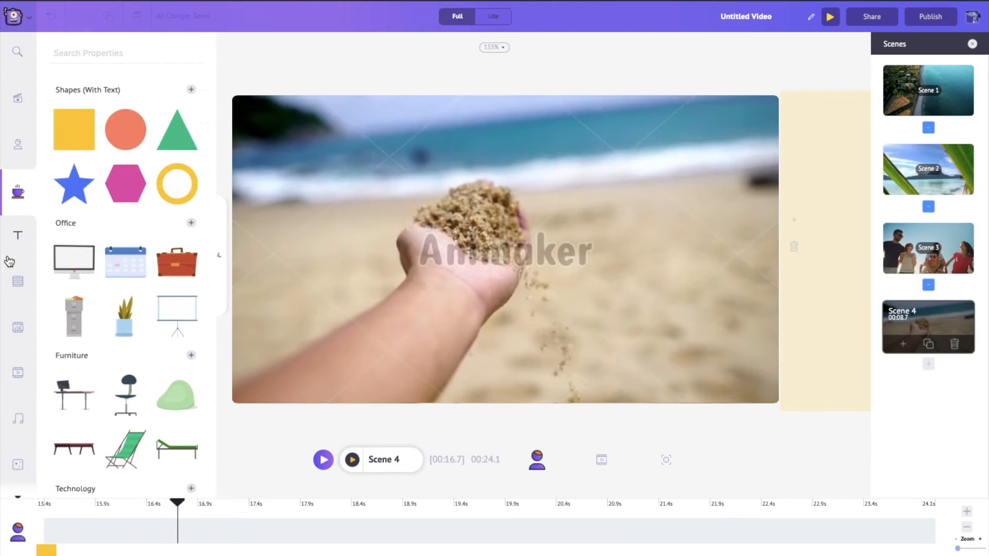
{"action": "left_click", "coordinate": [18, 239]}
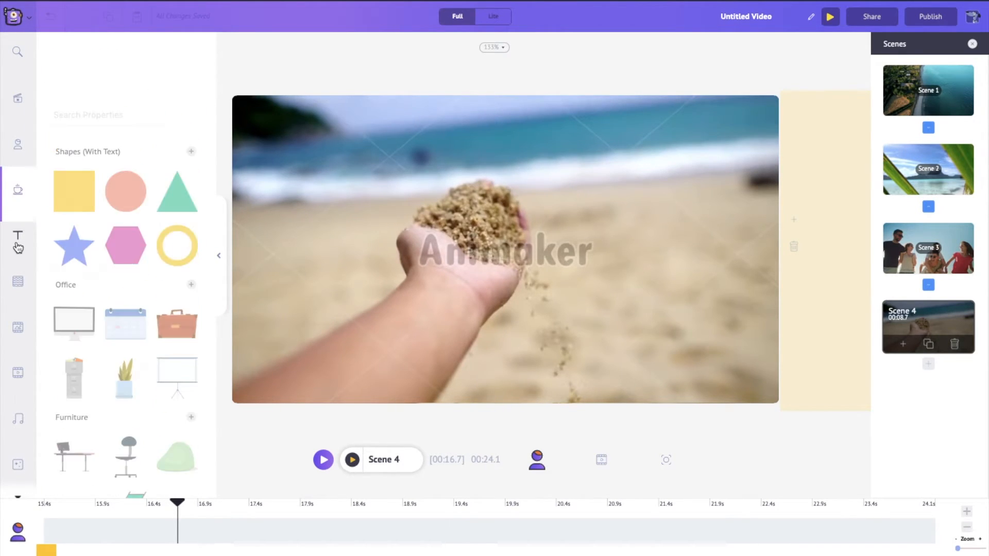
{"action": "scroll", "coordinate": [177, 313], "scroll_direction": "down", "scroll_amount": 15}
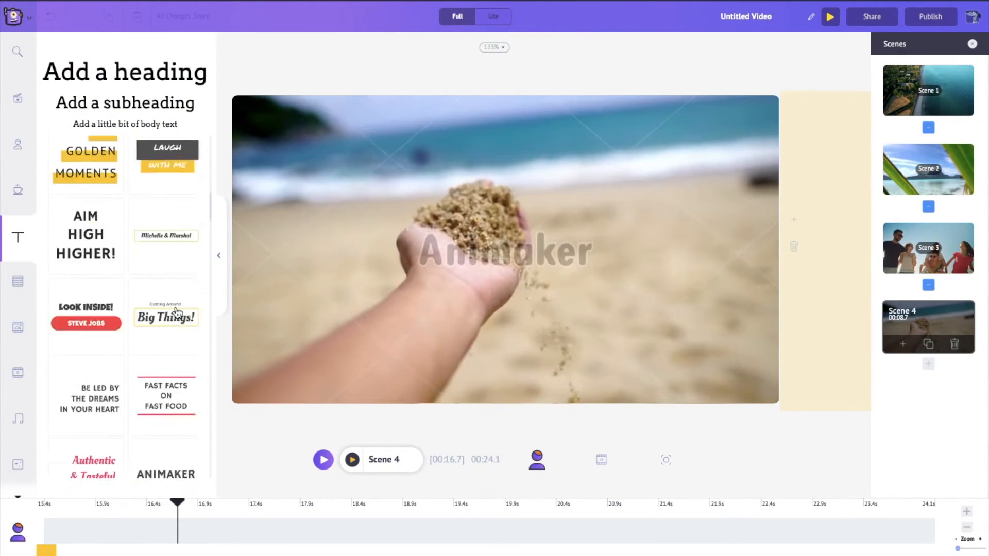
{"action": "scroll", "coordinate": [177, 313], "scroll_direction": "down", "scroll_amount": 15}
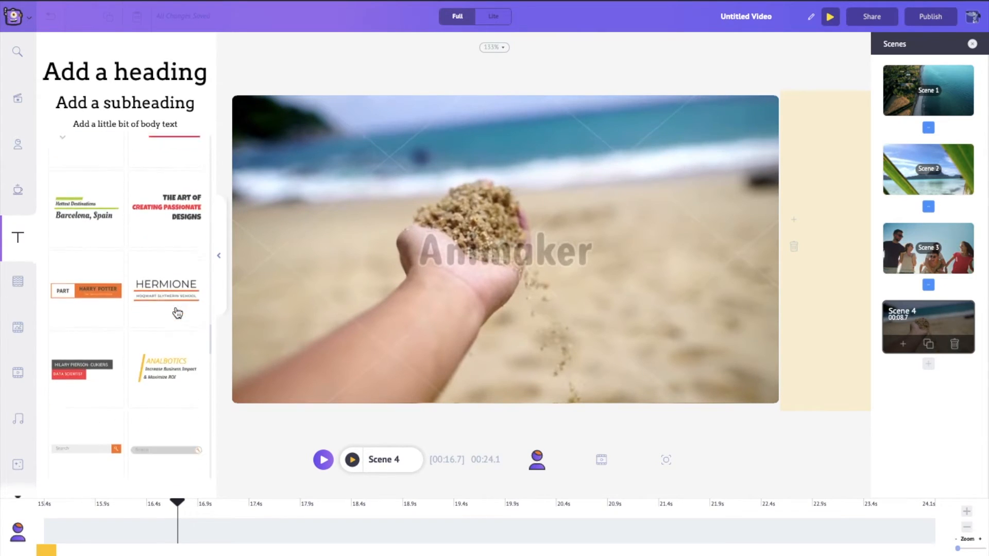
{"action": "scroll", "coordinate": [177, 313], "scroll_direction": "down", "scroll_amount": 5}
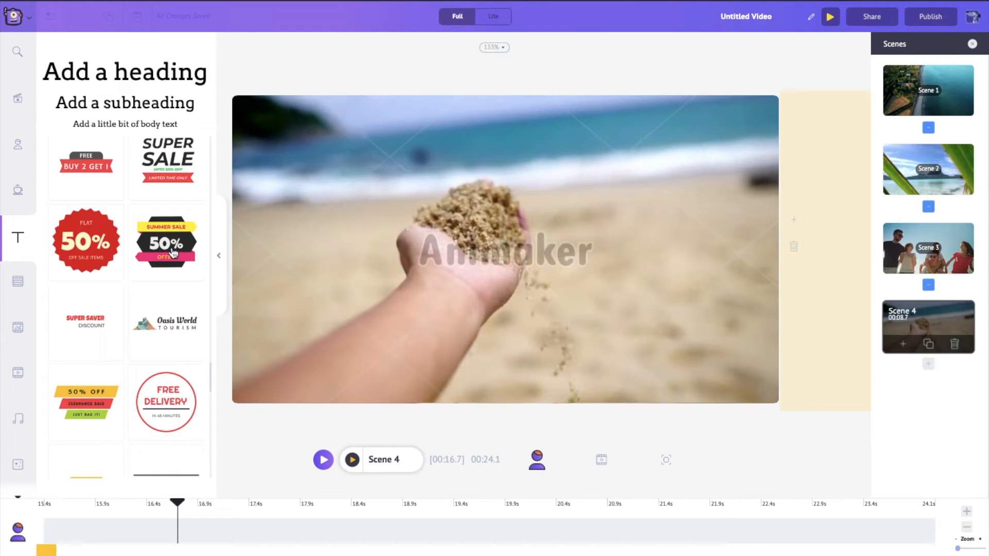
{"action": "left_click", "coordinate": [173, 253]}
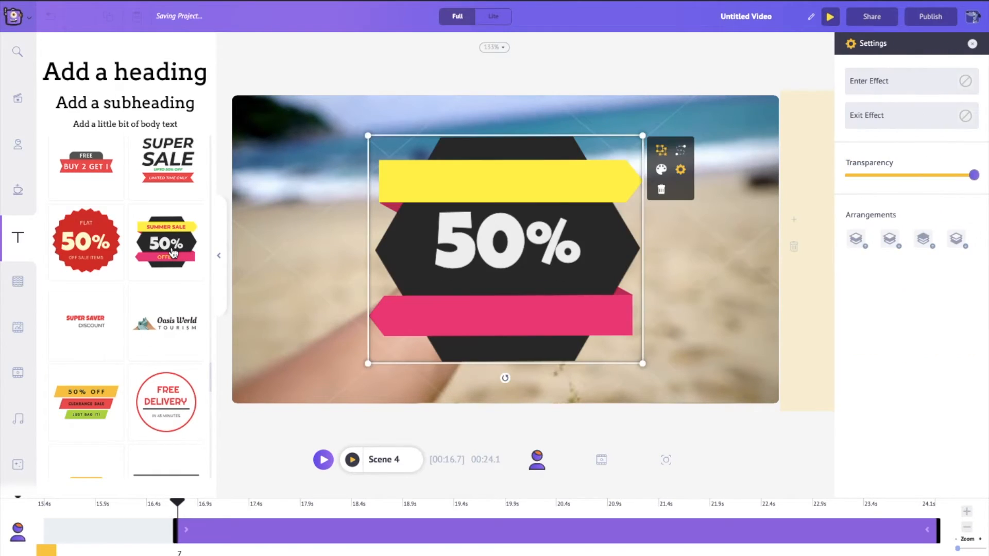
Shrink the summer sale badge and move it to the upper right of the video frame.
{"action": "left_click", "coordinate": [219, 254]}
{"action": "left_click_drag", "start_coordinate": [368, 136], "coordinate": [508, 227]}
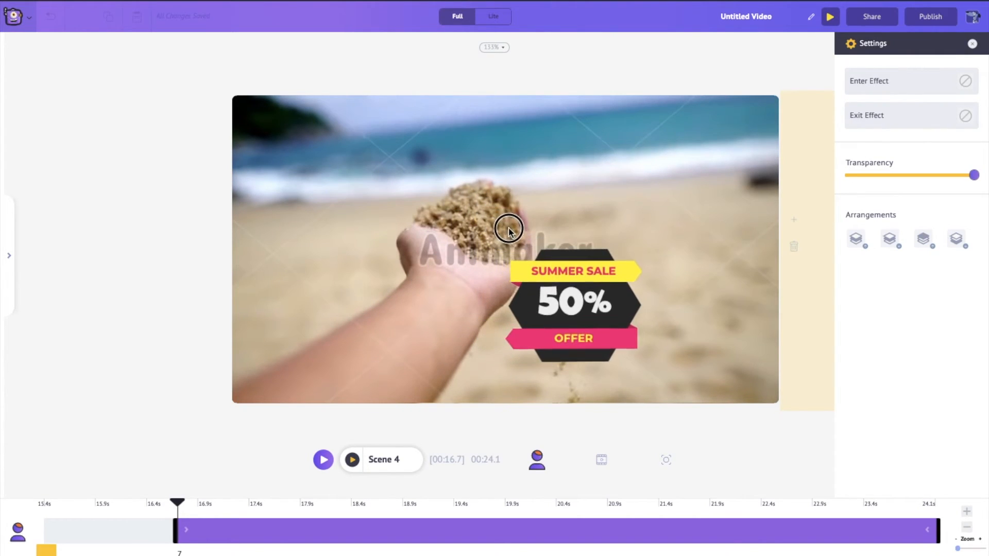
{"action": "left_click_drag", "start_coordinate": [573, 276], "coordinate": [669, 141]}
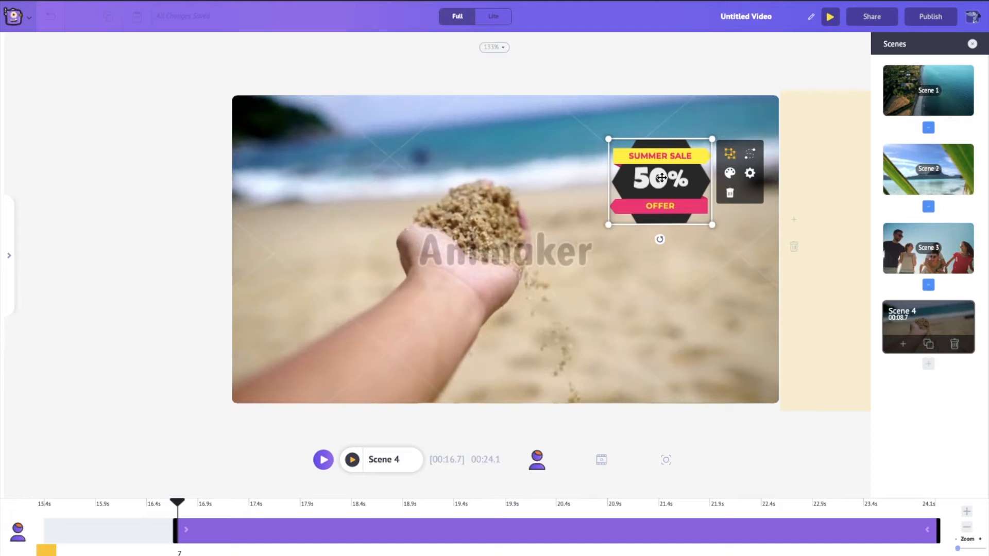
Change the summer sale badge's percentage text to "30%".
{"action": "double_click", "coordinate": [659, 180]}
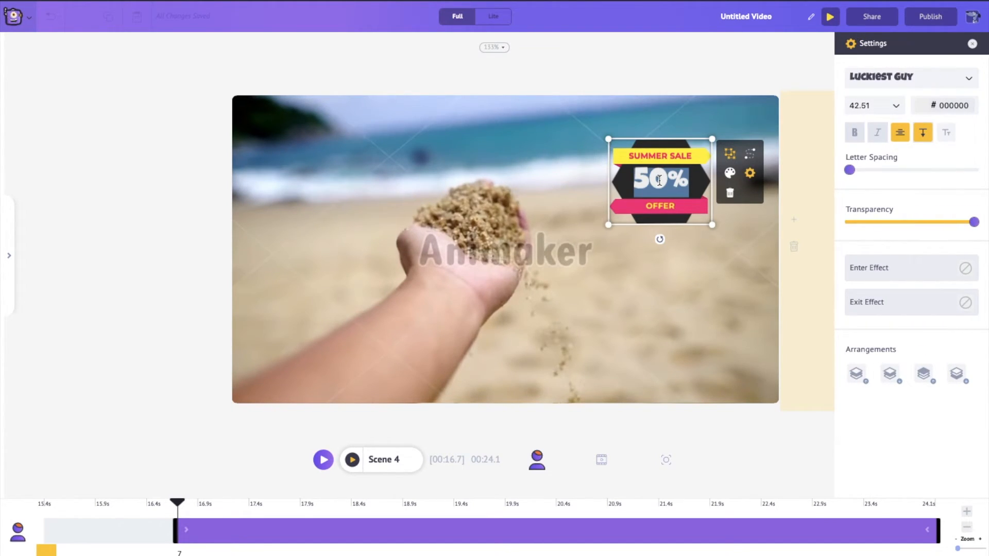
{"action": "type", "text": "30"}
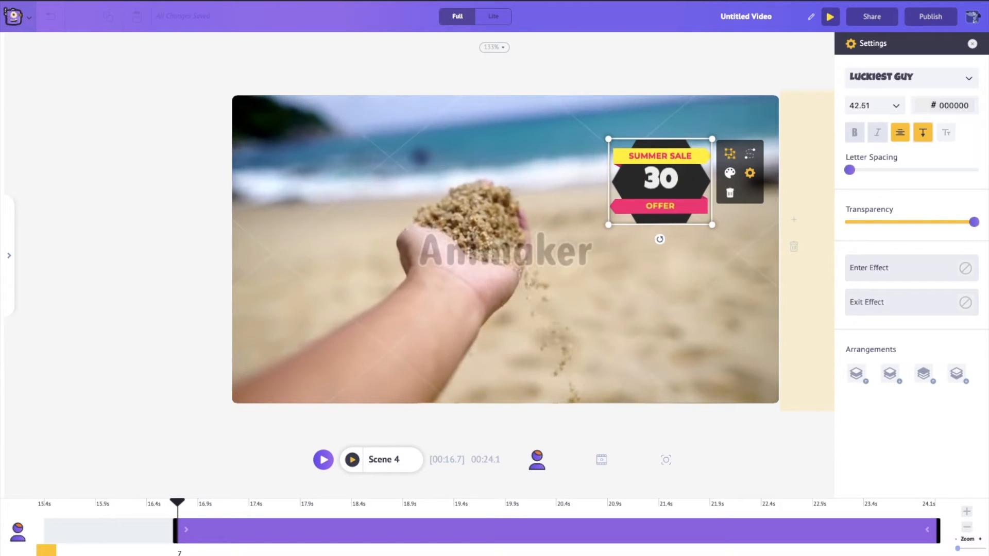
{"action": "type", "text": "%"}
{"action": "left_click", "coordinate": [684, 77]}
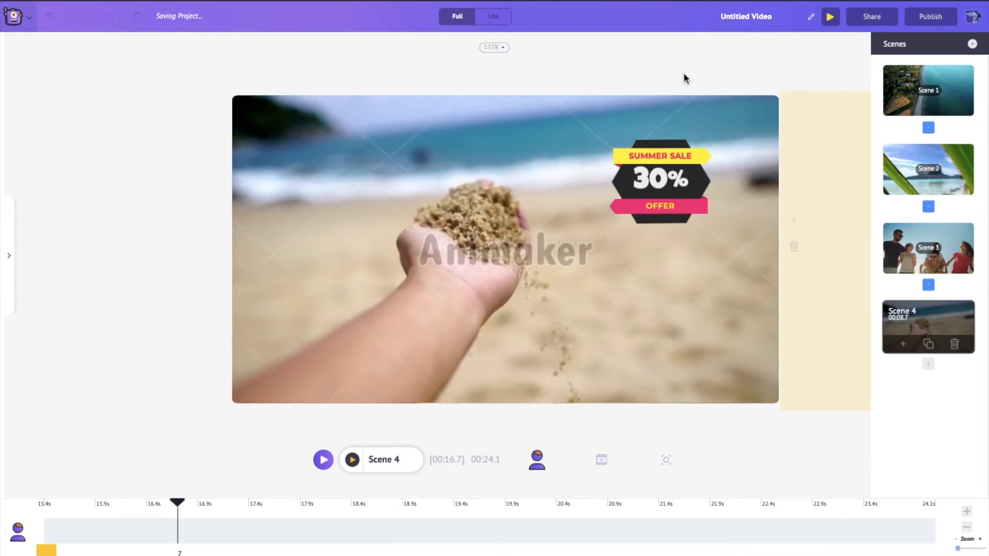
Add a heading and a body text to Scene 4, placing the heading under the sale badge and the body text below it.
{"action": "left_click", "coordinate": [8, 257]}
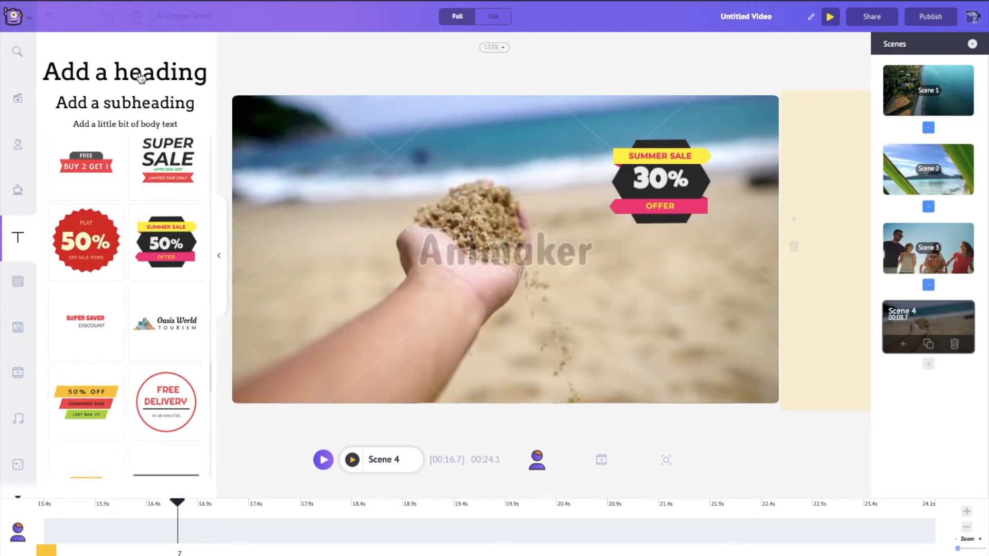
{"action": "left_click", "coordinate": [141, 78]}
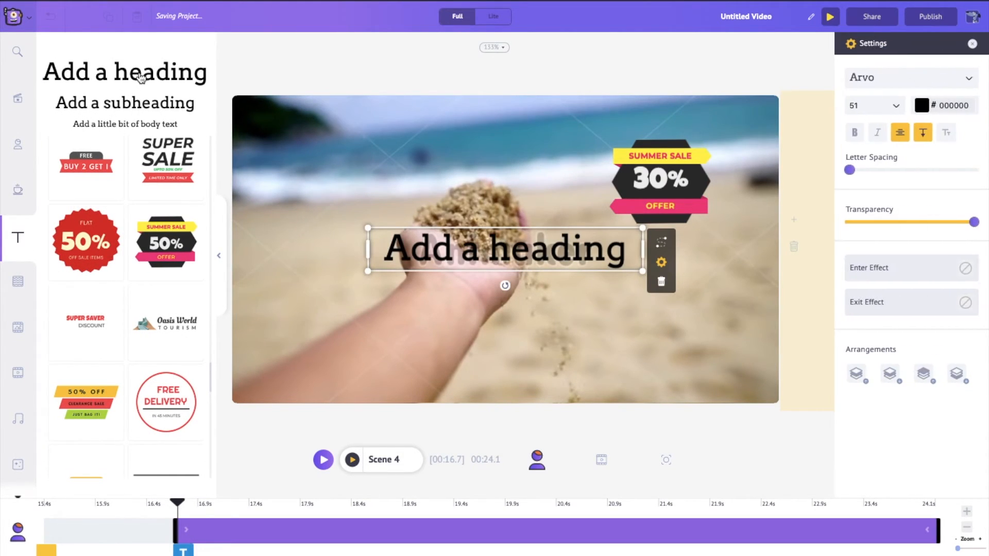
{"action": "left_click", "coordinate": [149, 128]}
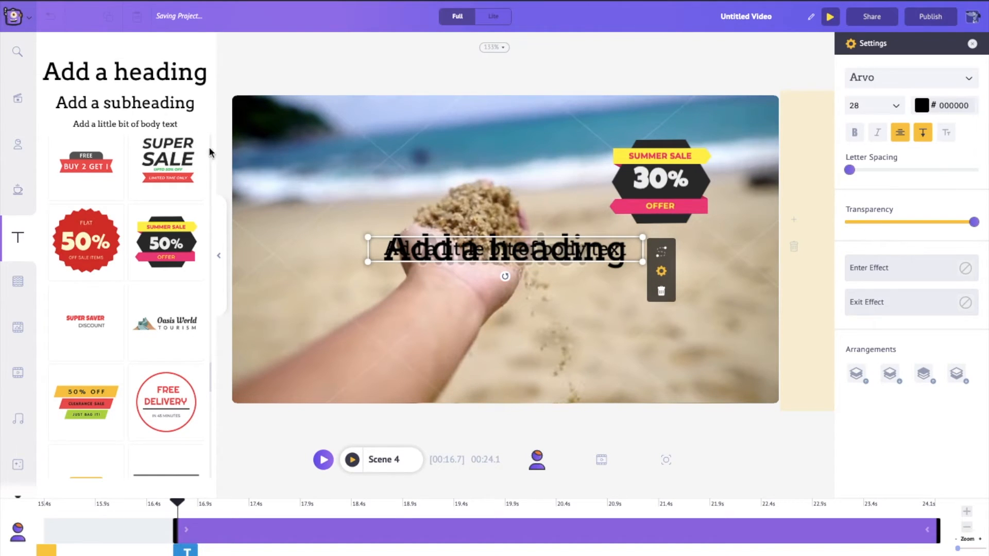
{"action": "left_click", "coordinate": [218, 256]}
{"action": "left_click_drag", "start_coordinate": [506, 258], "coordinate": [596, 334]}
{"action": "left_click_drag", "start_coordinate": [552, 242], "coordinate": [690, 255]}
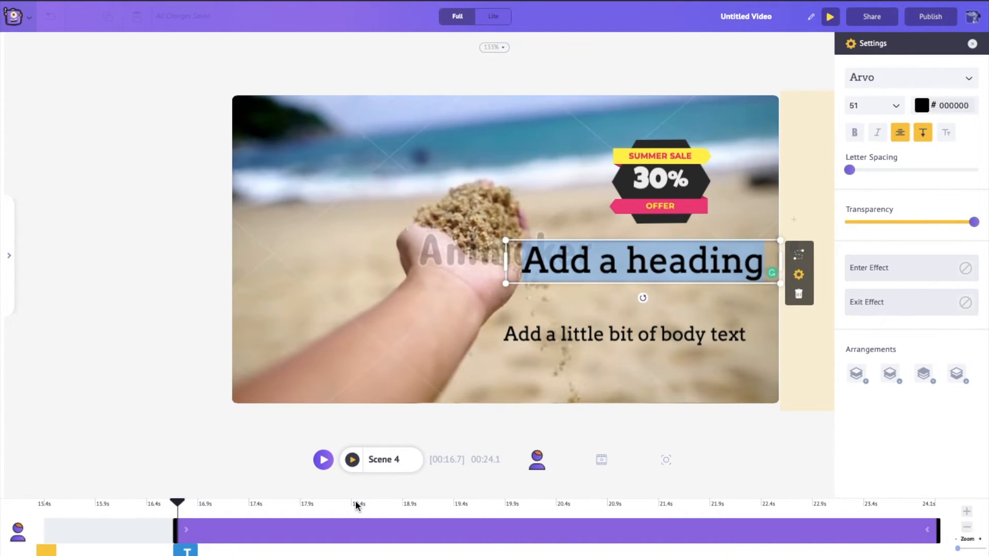
Replace the heading's placeholder text with "Book Your Tickets".
{"action": "type", "text": "Book"}
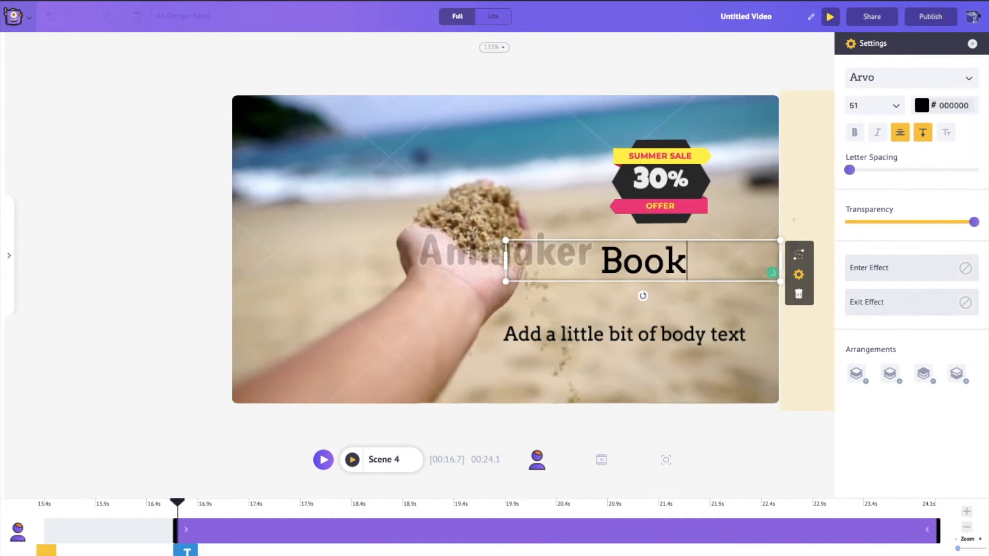
{"action": "type", "text": " Yo"}
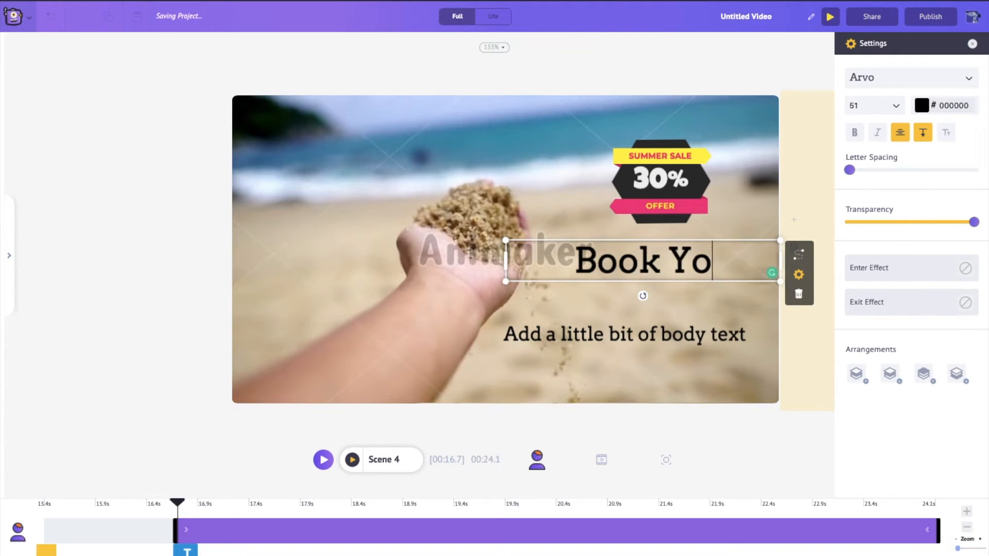
{"action": "type", "text": "ur TI"}
{"action": "key", "text": "BackSpace"}
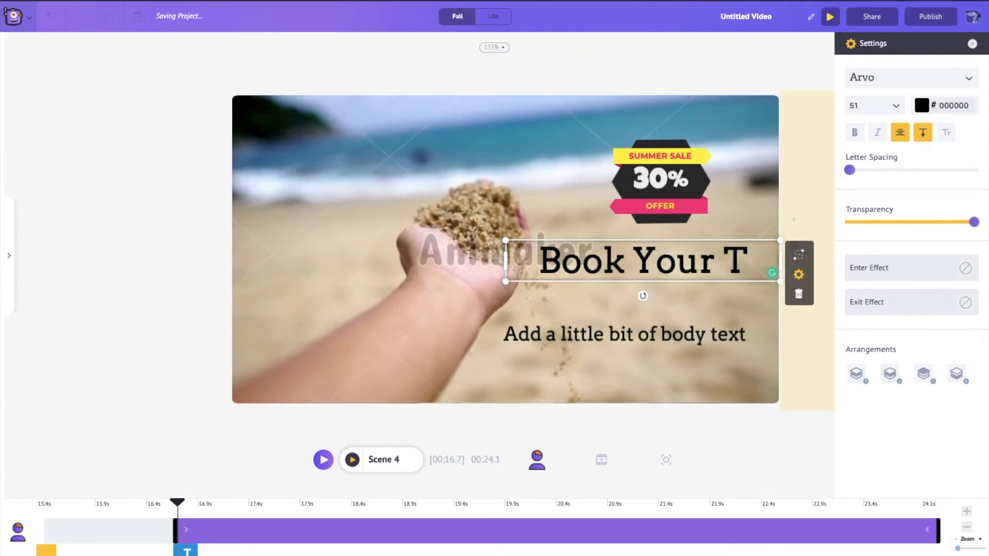
{"action": "type", "text": "ickets"}
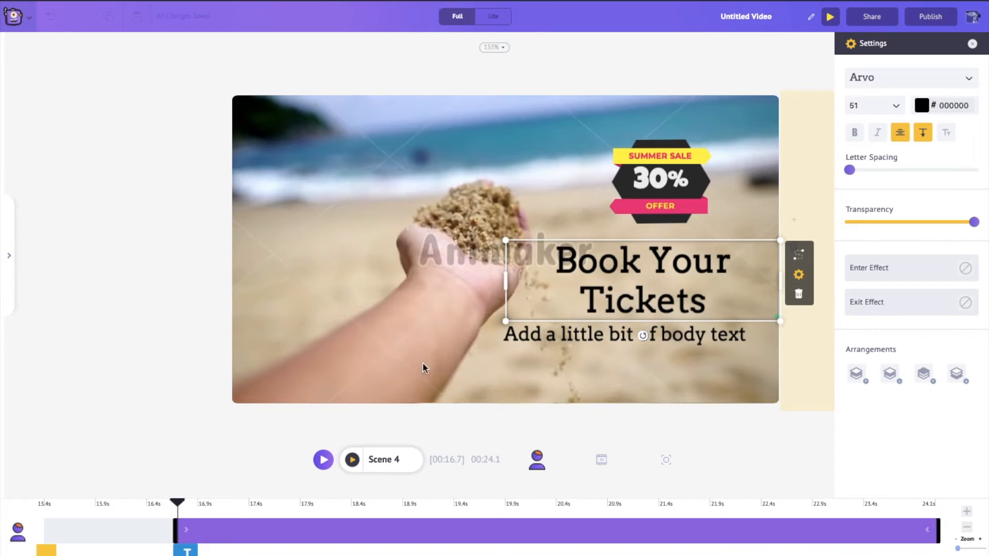
Set the font of the "Book Your Tickets" heading to Oleo Script.
{"action": "key", "text": "ctrl+a"}
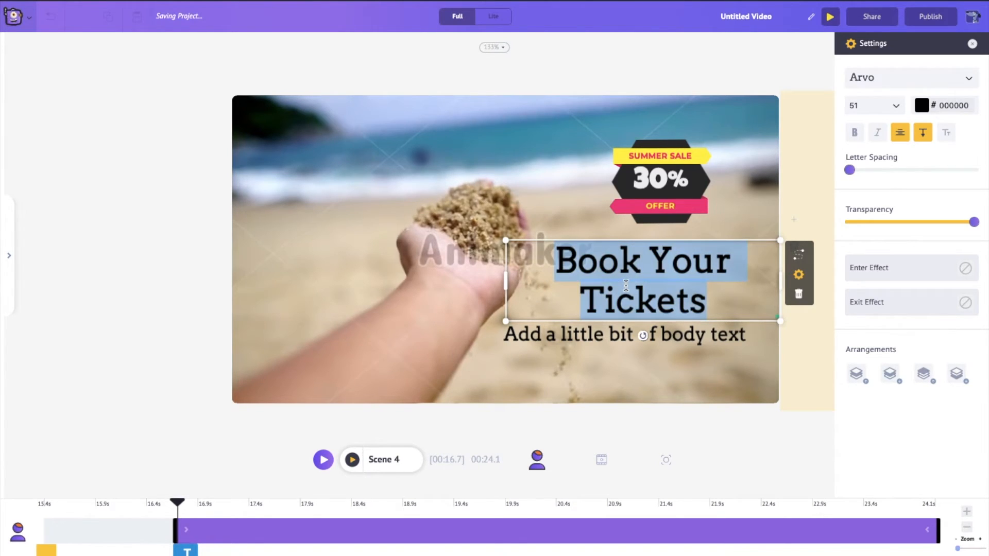
{"action": "left_click", "coordinate": [940, 81]}
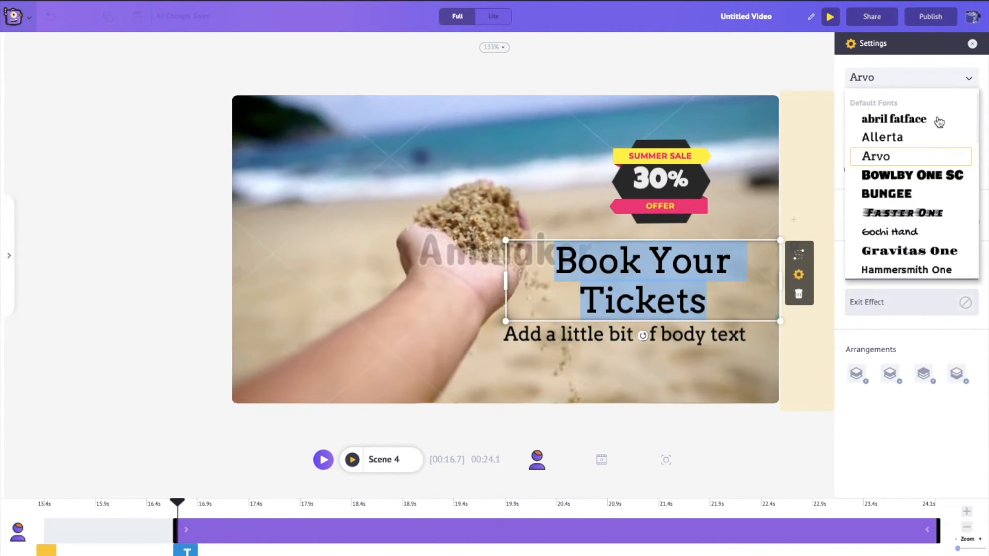
{"action": "scroll", "coordinate": [911, 206], "scroll_direction": "down", "scroll_amount": 3}
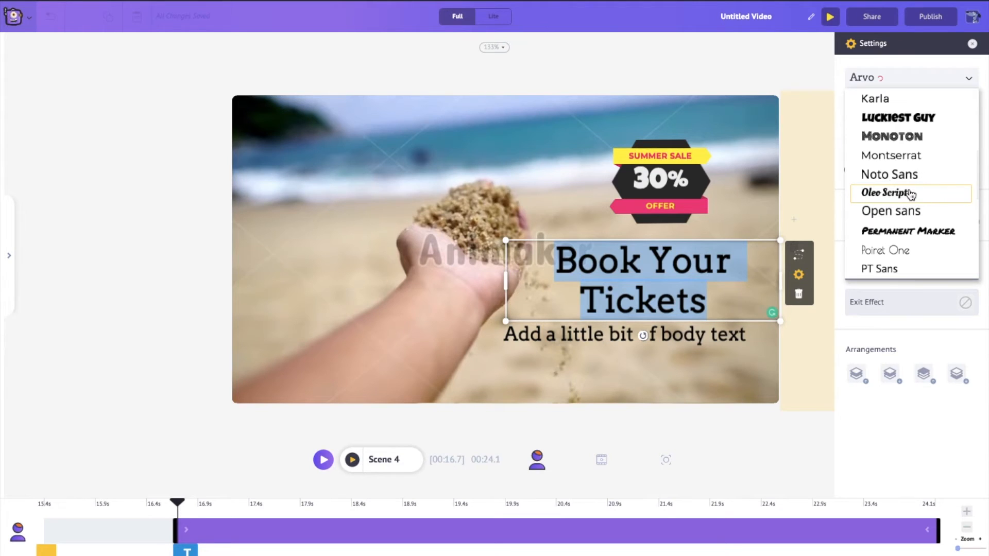
{"action": "left_click", "coordinate": [911, 193]}
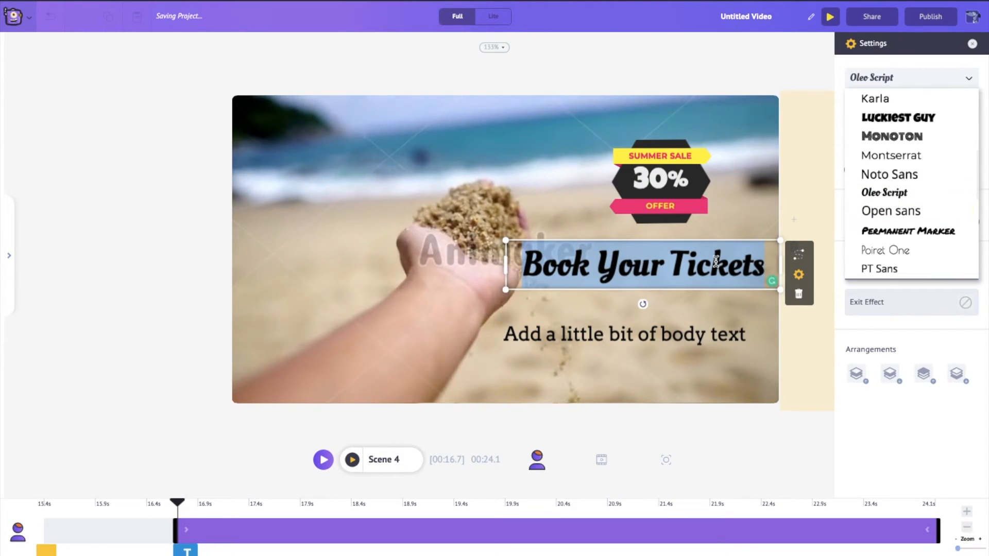
Duplicate the "Book Your Tickets" heading directly below itself and change the copy's text to "Today!".
{"action": "left_click", "coordinate": [674, 241]}
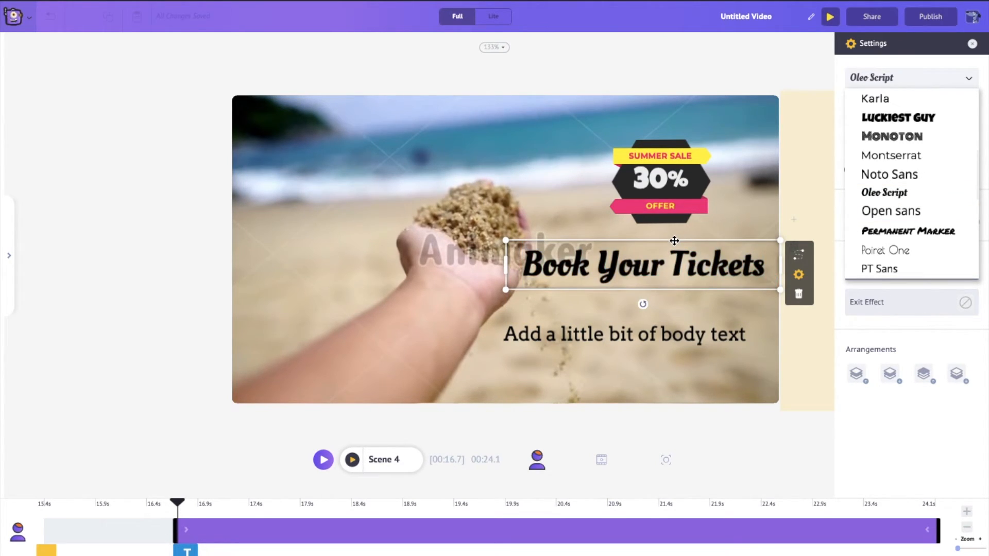
{"action": "left_click_drag", "start_coordinate": [674, 241], "coordinate": [671, 278]}
{"action": "double_click", "coordinate": [650, 306]}
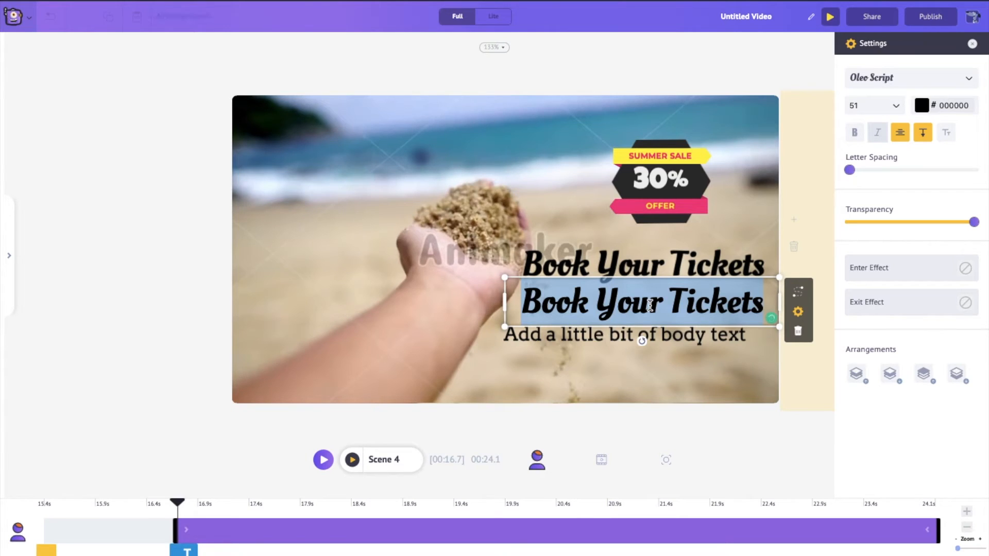
{"action": "type", "text": "T"}
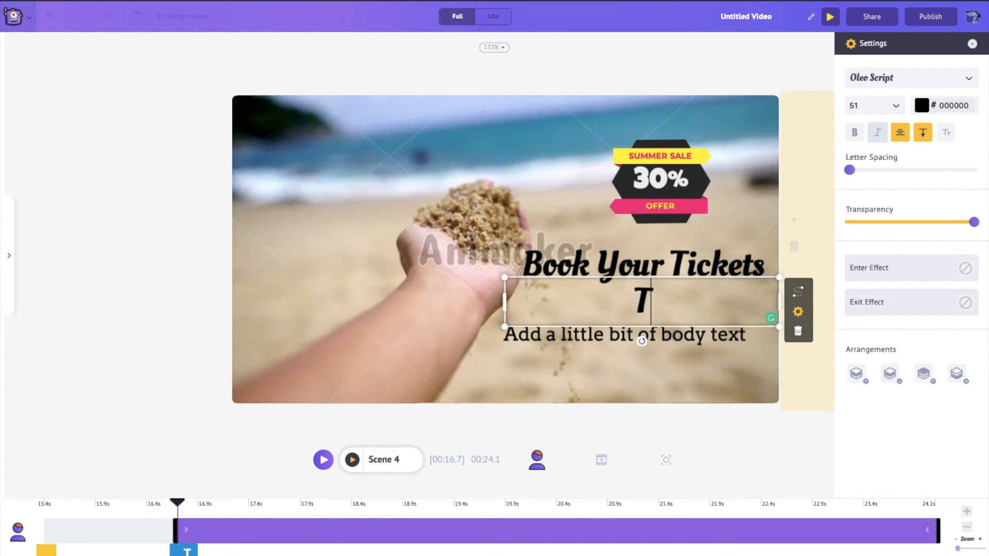
{"action": "type", "text": "oday!"}
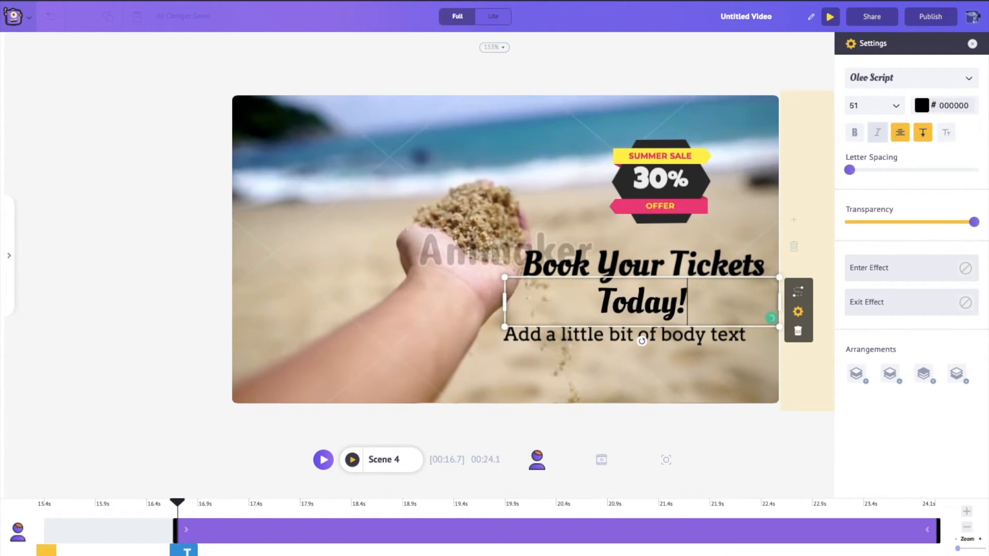
Enlarge "Today!" to font size 80 in a narrower text box centered under the "Book Your Tickets" heading.
{"action": "left_click_drag", "start_coordinate": [779, 302], "coordinate": [638, 301]}
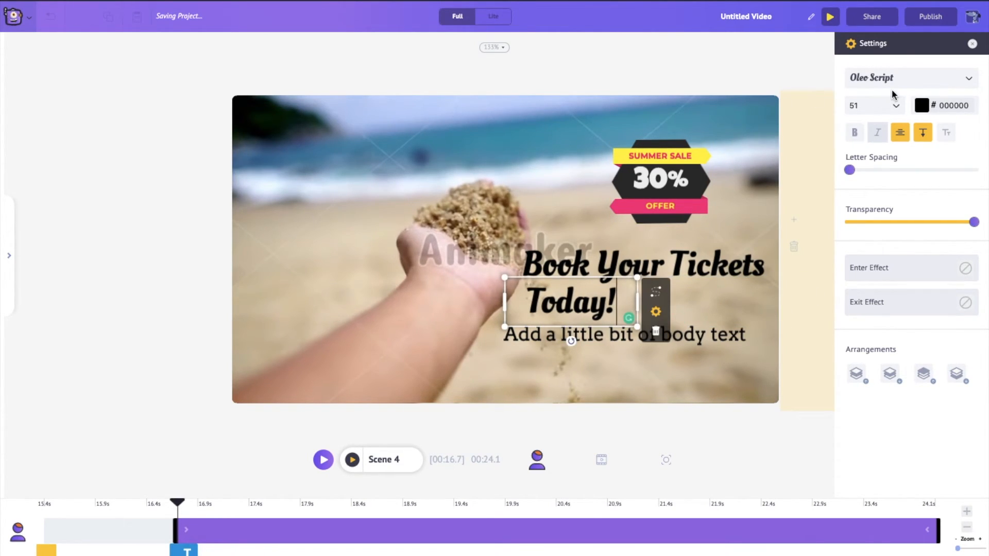
{"action": "left_click", "coordinate": [898, 107]}
{"action": "scroll", "coordinate": [879, 223], "scroll_direction": "down", "scroll_amount": 5}
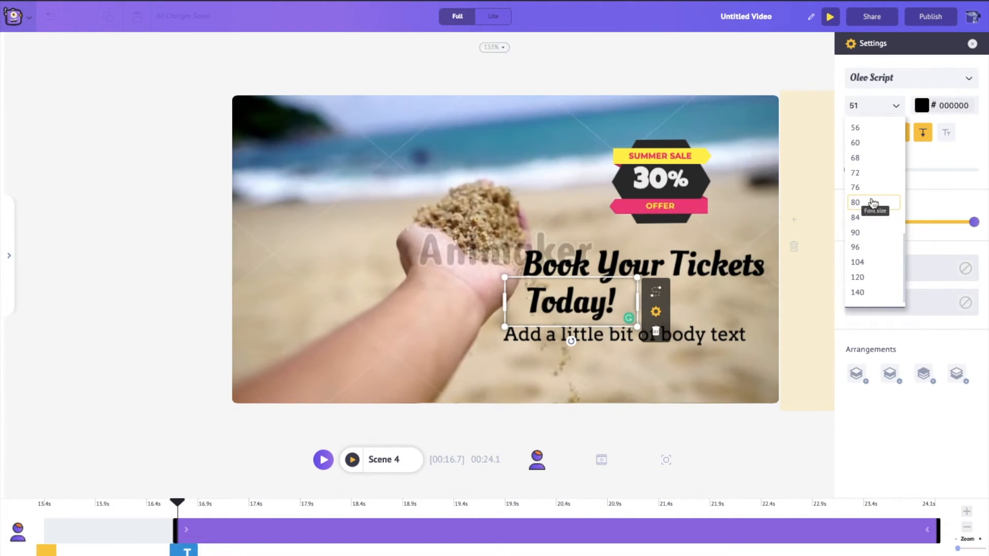
{"action": "left_click", "coordinate": [872, 203]}
{"action": "left_click_drag", "start_coordinate": [637, 353], "coordinate": [686, 352]}
Move the summer sale badge slightly to the left so it sits centered above the heading.
{"action": "left_click", "coordinate": [674, 154]}
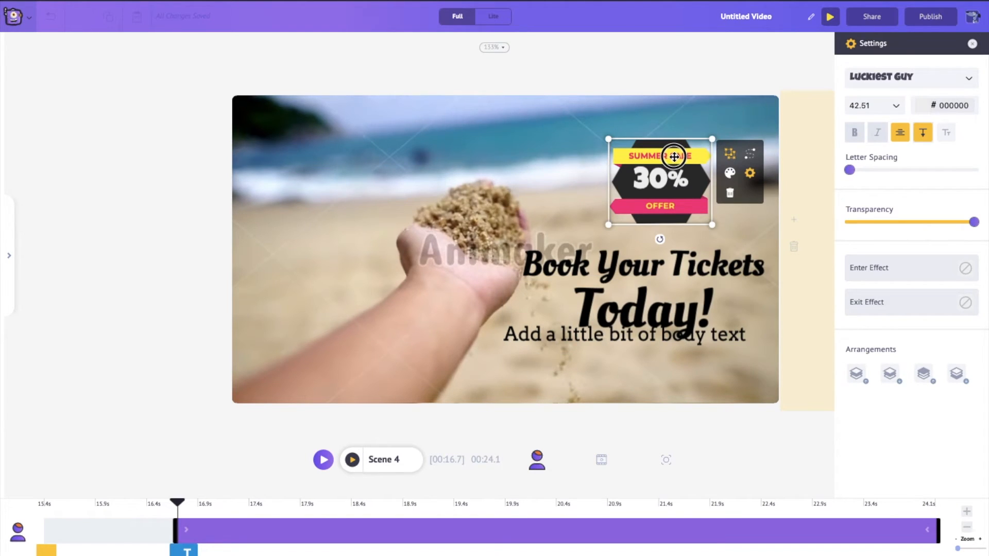
{"action": "left_click", "coordinate": [668, 150]}
{"action": "left_click_drag", "start_coordinate": [667, 146], "coordinate": [651, 144]}
{"action": "left_click", "coordinate": [554, 322]}
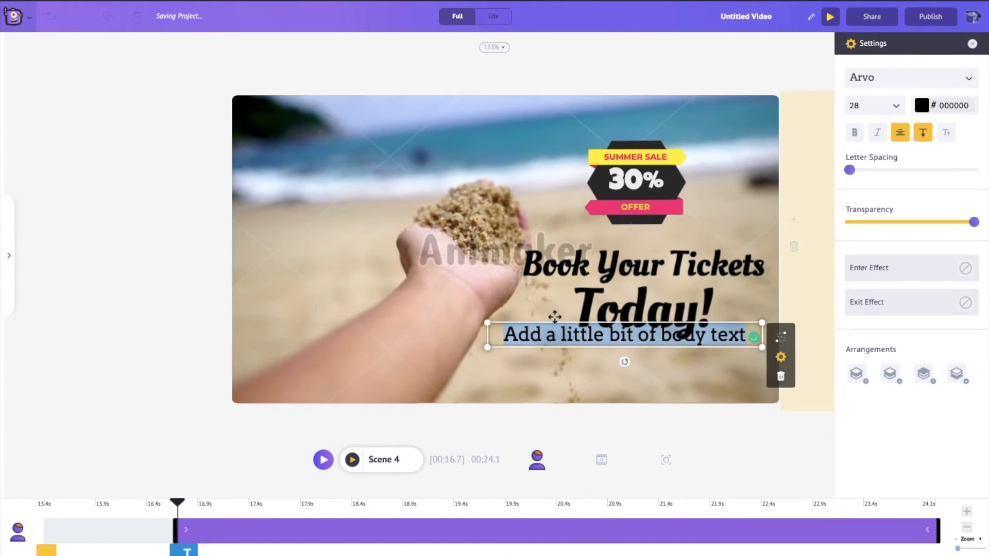
{"action": "left_click_drag", "start_coordinate": [554, 322], "coordinate": [557, 349]}
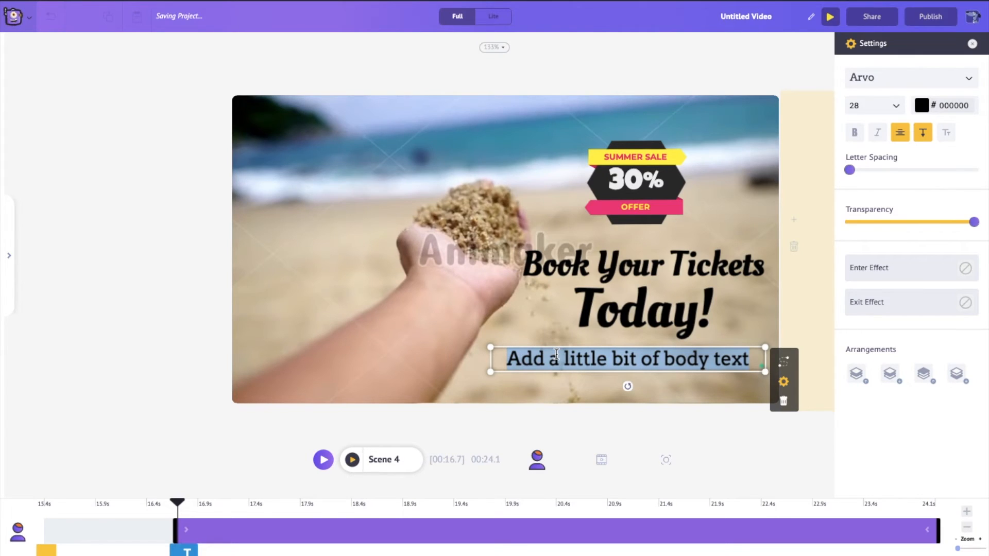
{"action": "type", "text": "www.osistravels.com"}
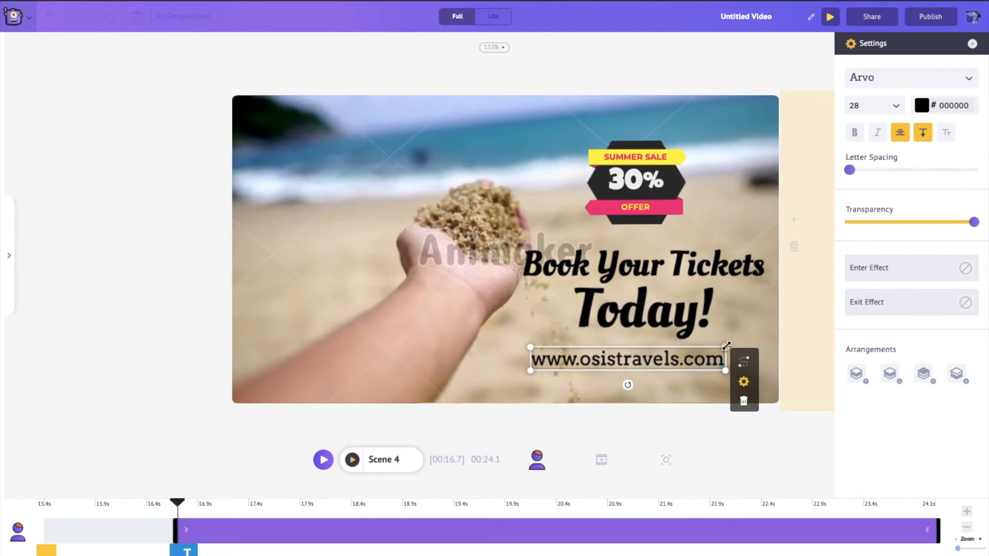
{"action": "left_click_drag", "start_coordinate": [726, 345], "coordinate": [646, 368]}
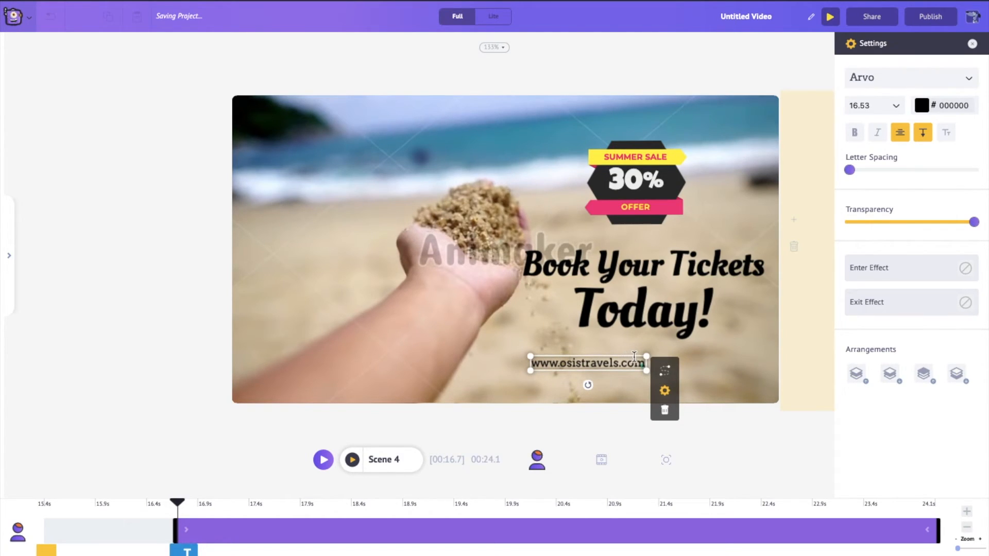
{"action": "left_click_drag", "start_coordinate": [636, 354], "coordinate": [690, 356]}
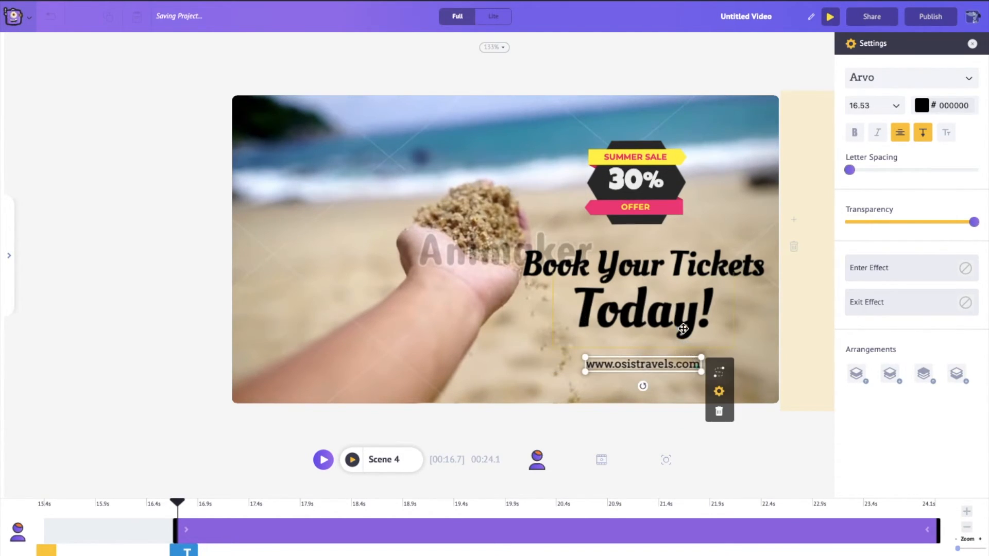
Apply the Pop Center enter effect to the "Book Your Tickets" heading.
{"action": "double_click", "coordinate": [683, 329]}
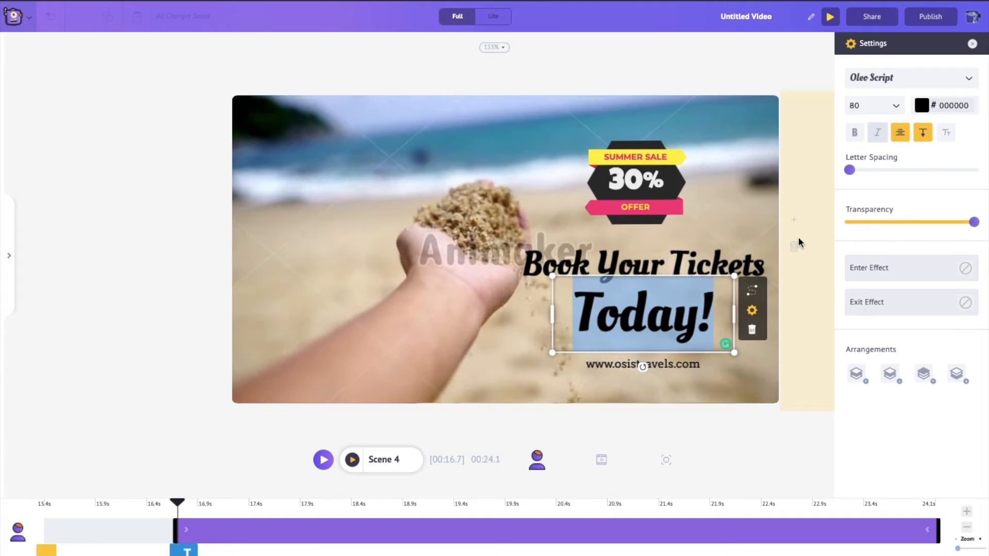
{"action": "double_click", "coordinate": [604, 265]}
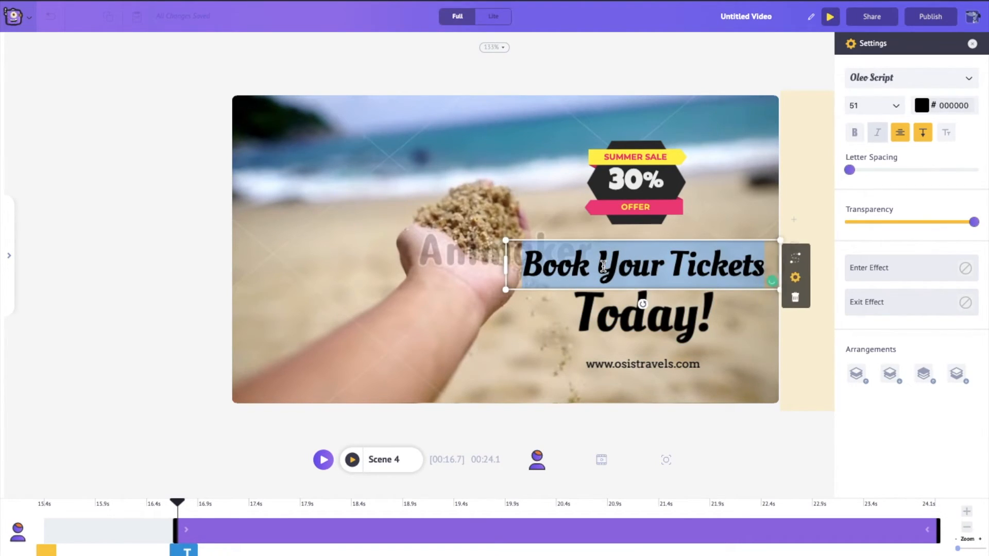
{"action": "left_click", "coordinate": [187, 536]}
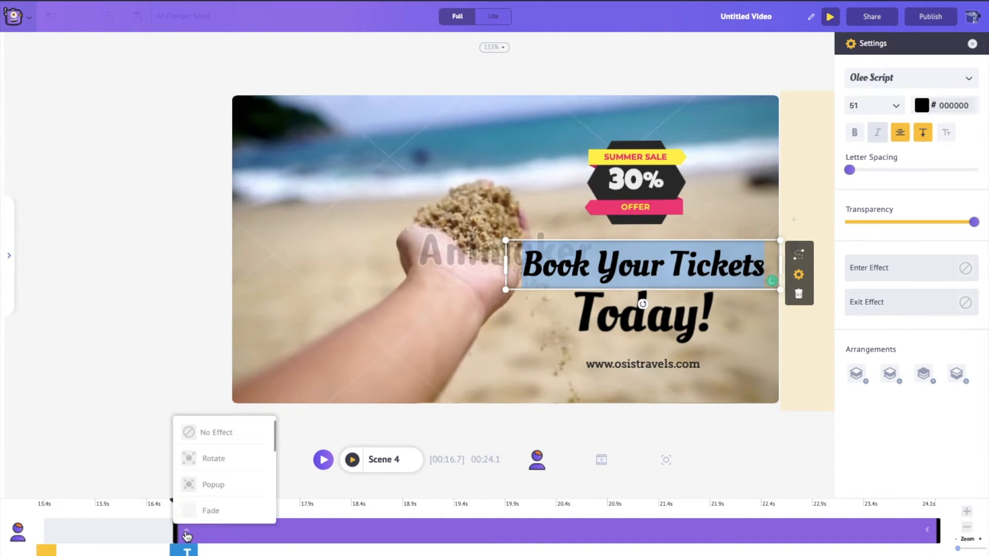
{"action": "mouse_move", "coordinate": [224, 487]}
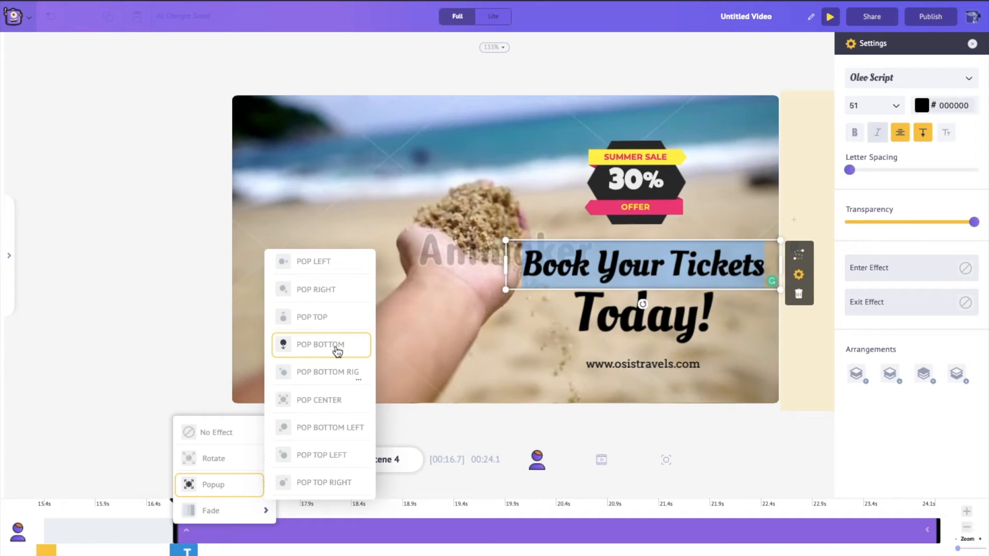
{"action": "left_click", "coordinate": [333, 401]}
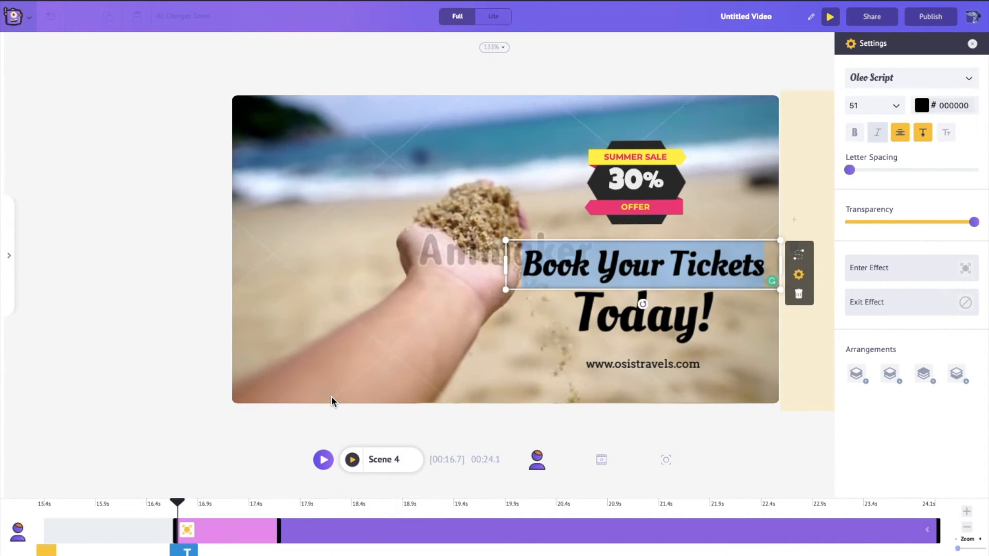
Delay the start of the "Today!" text to about 17.5 s on the timeline.
{"action": "left_click", "coordinate": [606, 328]}
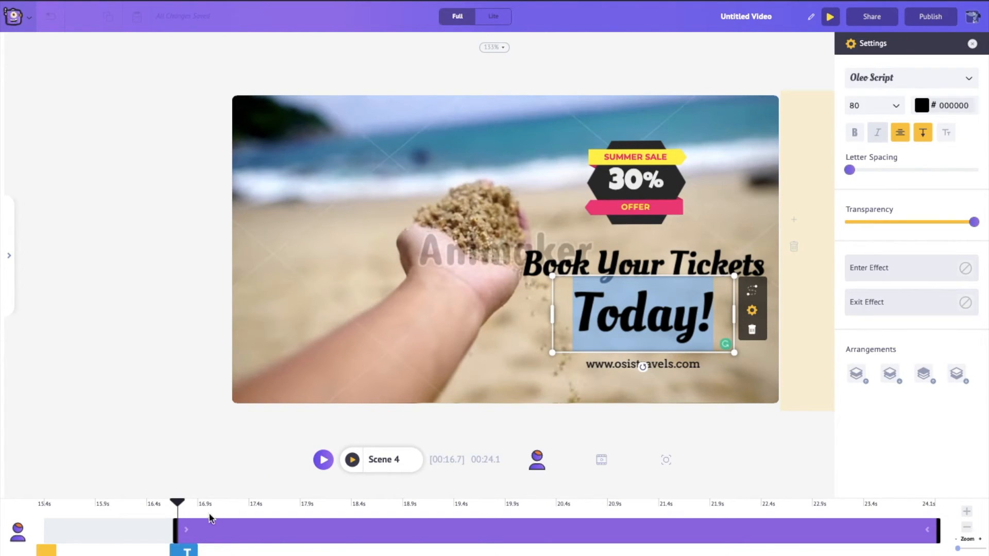
{"action": "left_click_drag", "start_coordinate": [176, 526], "coordinate": [256, 530]}
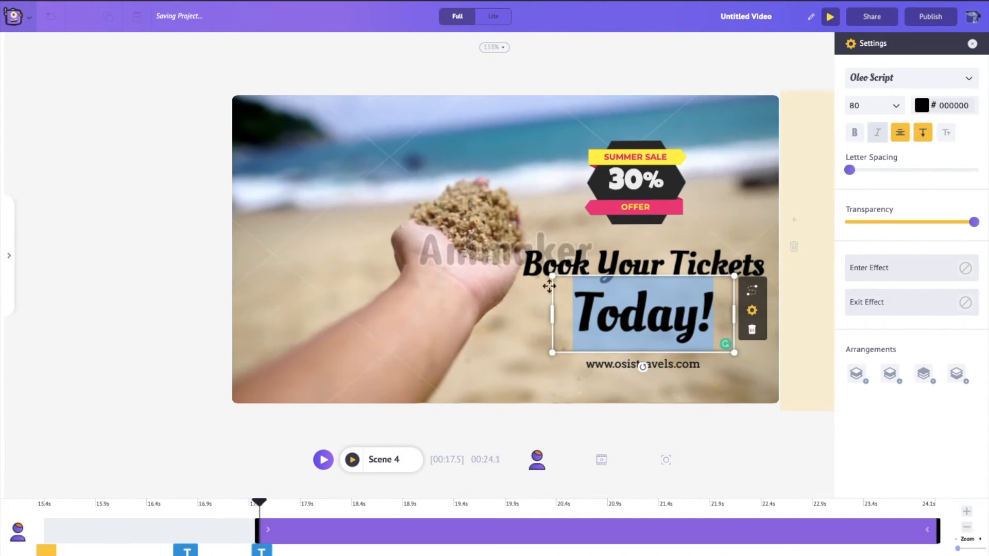
{"action": "left_click", "coordinate": [560, 266]}
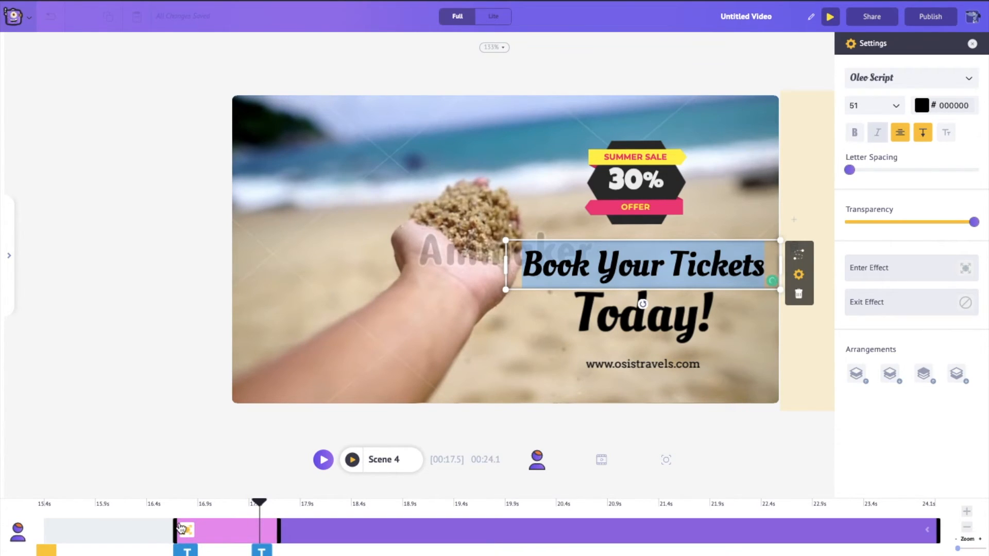
{"action": "left_click", "coordinate": [599, 315]}
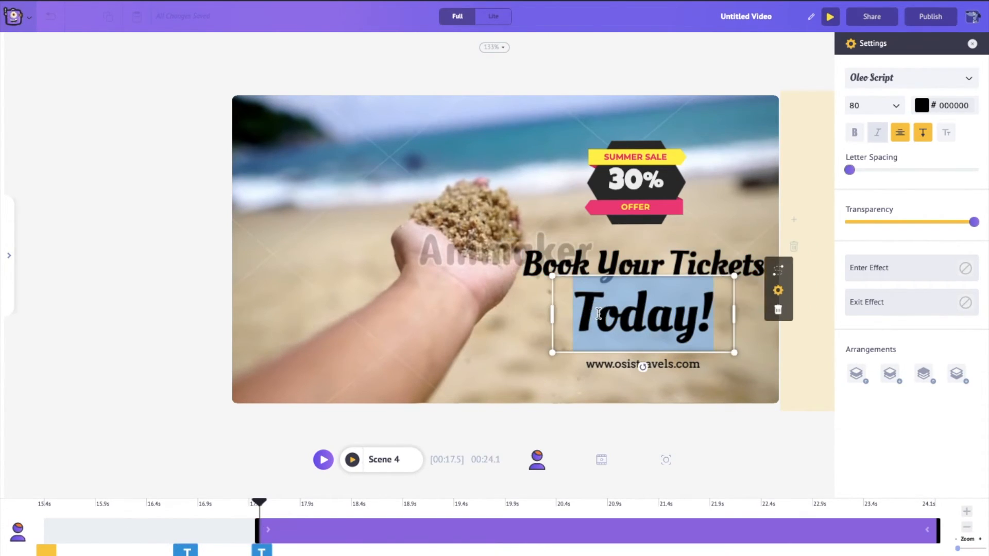
Delay the start of the website address text to about 18.2 s on the timeline.
{"action": "left_click", "coordinate": [260, 504]}
{"action": "left_click_drag", "start_coordinate": [259, 504], "coordinate": [301, 504]}
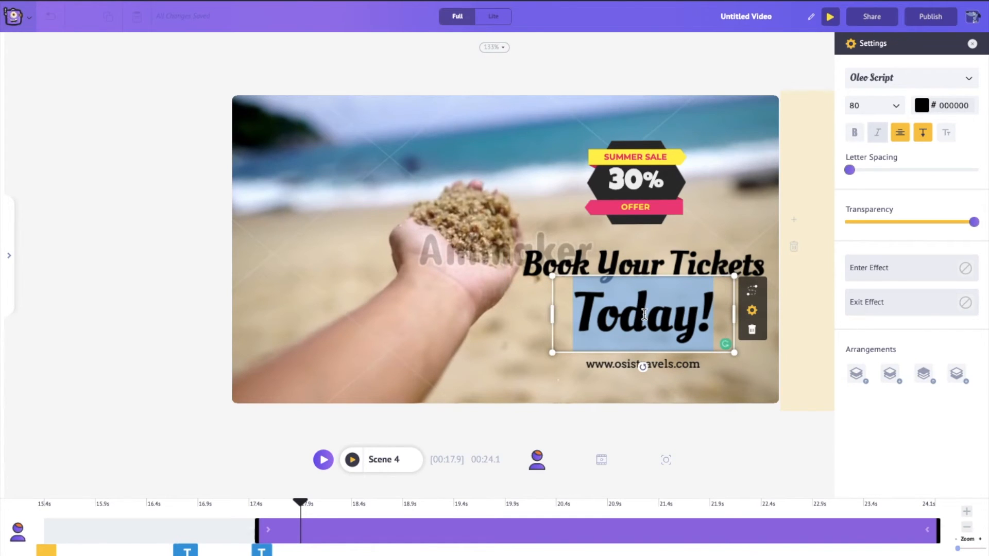
{"action": "left_click", "coordinate": [679, 364]}
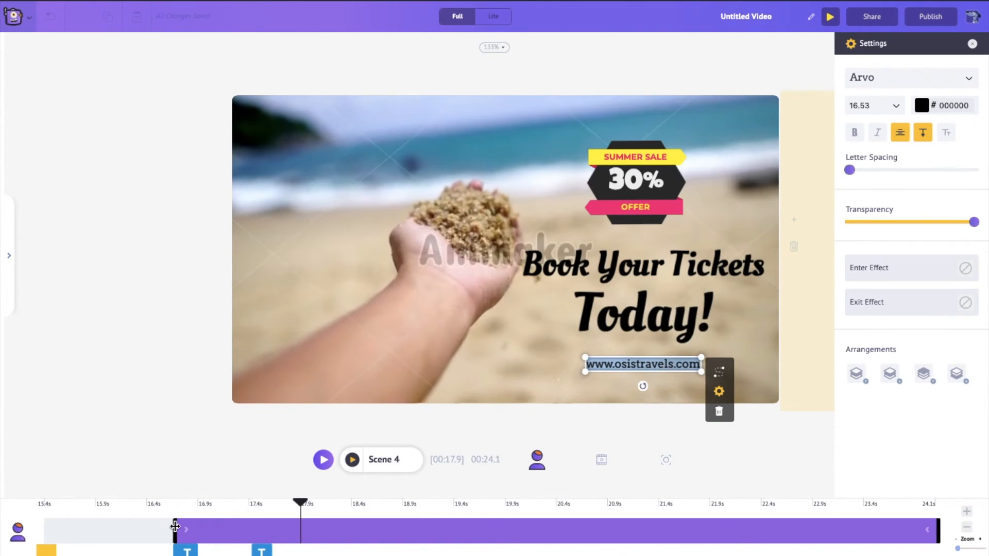
{"action": "left_click_drag", "start_coordinate": [176, 525], "coordinate": [324, 531]}
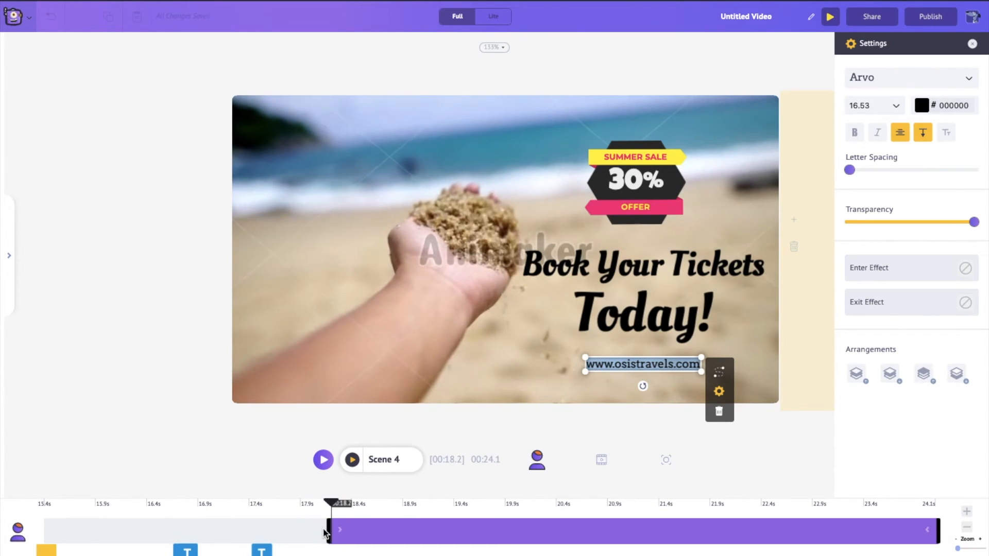
{"action": "mouse_move", "coordinate": [183, 550]}
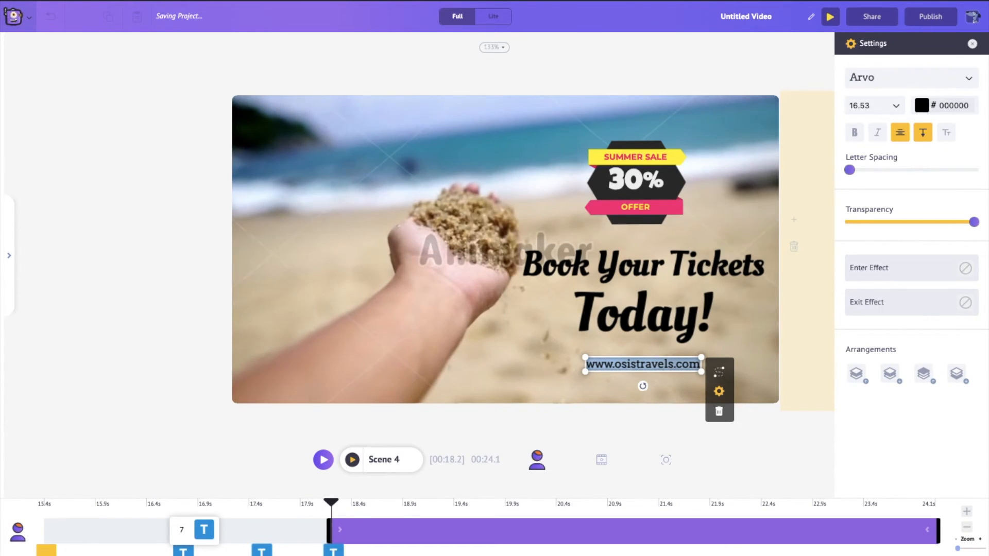
{"action": "left_click", "coordinate": [207, 529]}
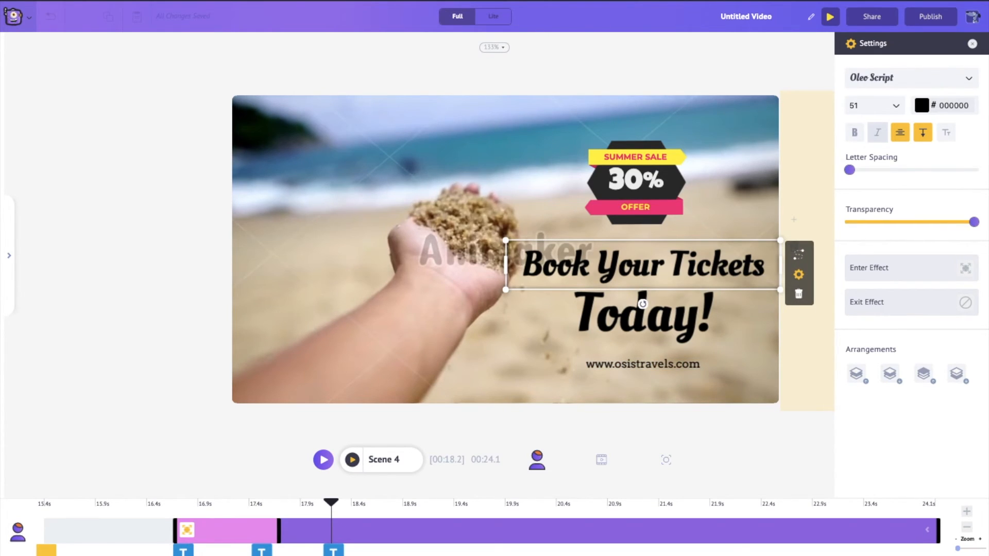
{"action": "left_click", "coordinate": [262, 551]}
{"action": "left_click", "coordinate": [340, 551]}
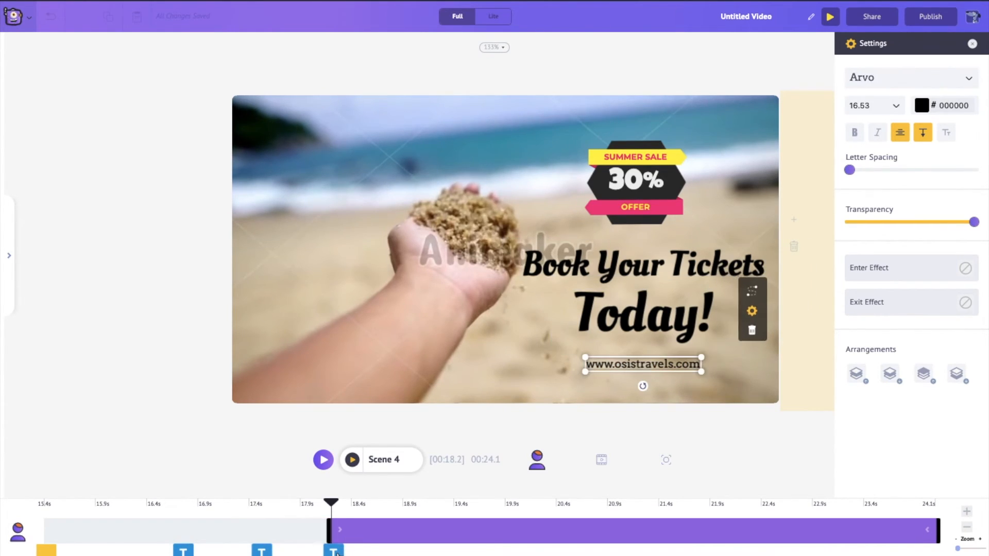
Apply the Pop Center enter effect to the "Today!" text.
{"action": "left_click", "coordinate": [264, 551]}
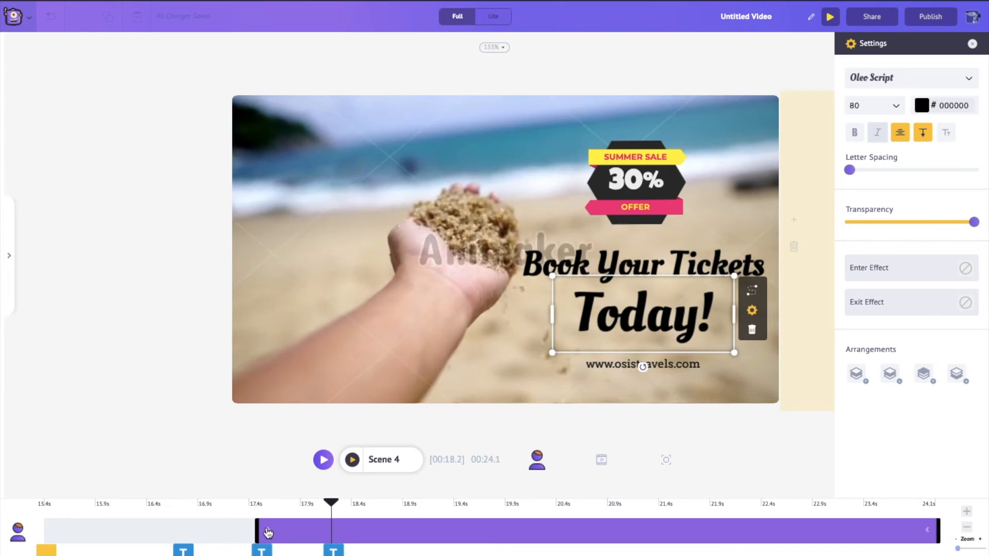
{"action": "left_click", "coordinate": [268, 532]}
{"action": "mouse_move", "coordinate": [318, 482]}
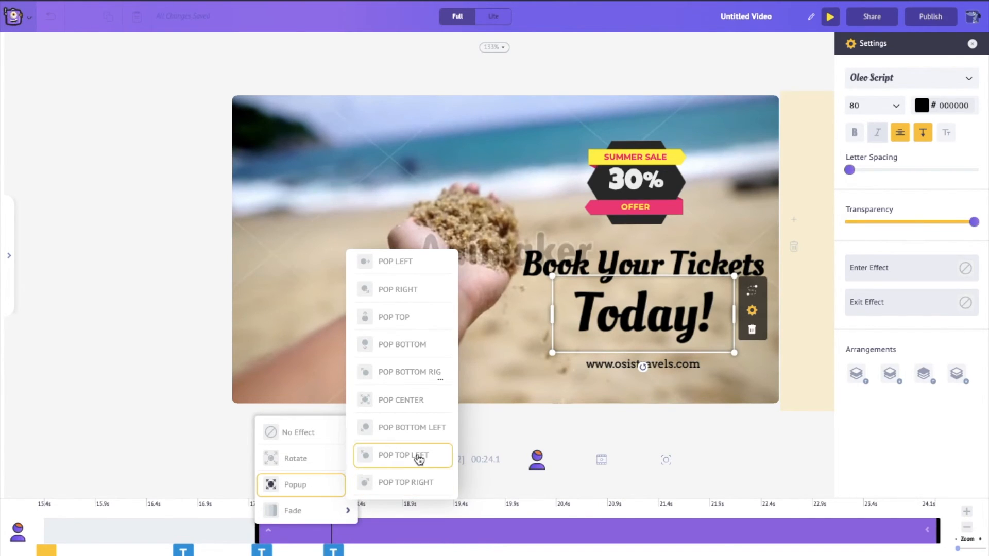
{"action": "left_click", "coordinate": [420, 403]}
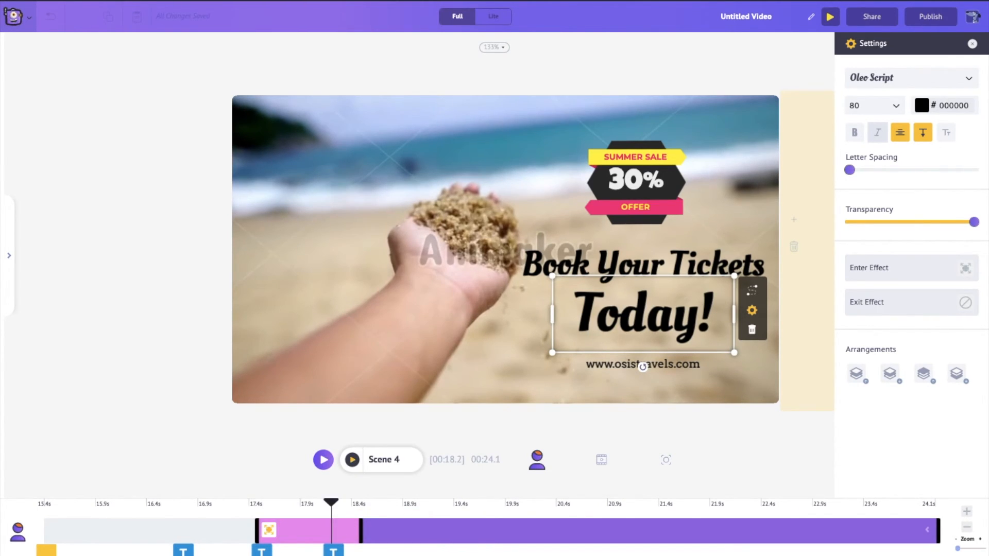
Apply a Popup enter effect to the website address text and preview Scene 4.
{"action": "left_click", "coordinate": [638, 363]}
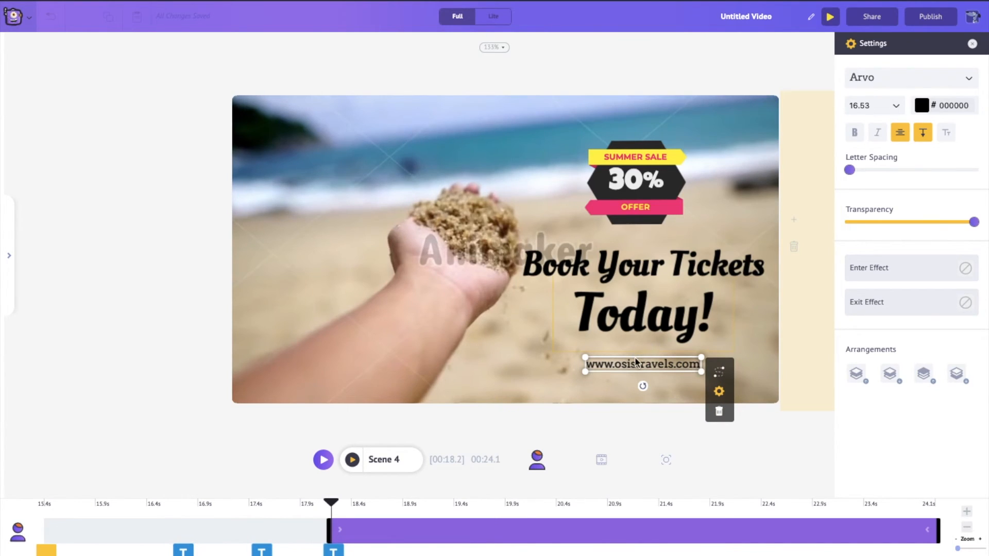
{"action": "left_click", "coordinate": [340, 534]}
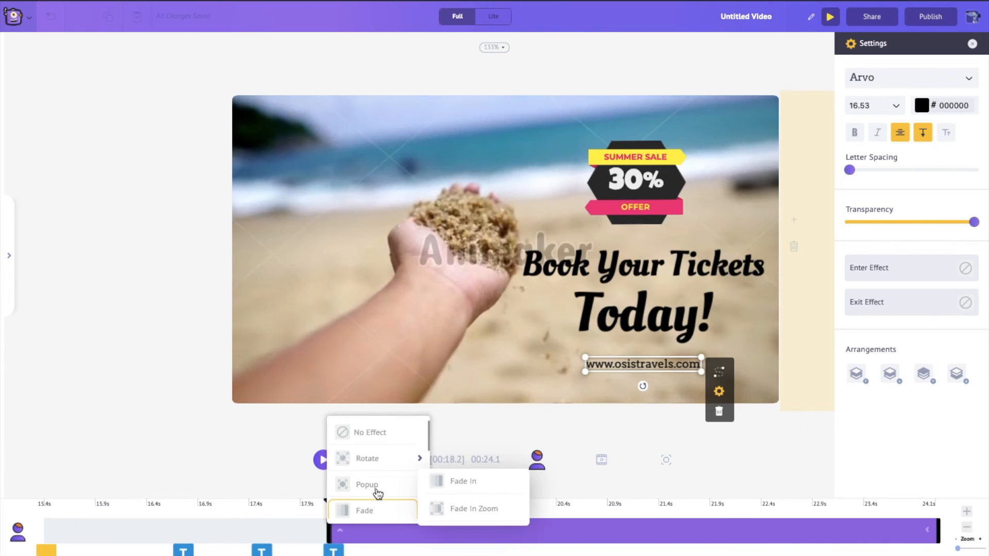
{"action": "mouse_move", "coordinate": [380, 491]}
{"action": "left_click", "coordinate": [482, 401]}
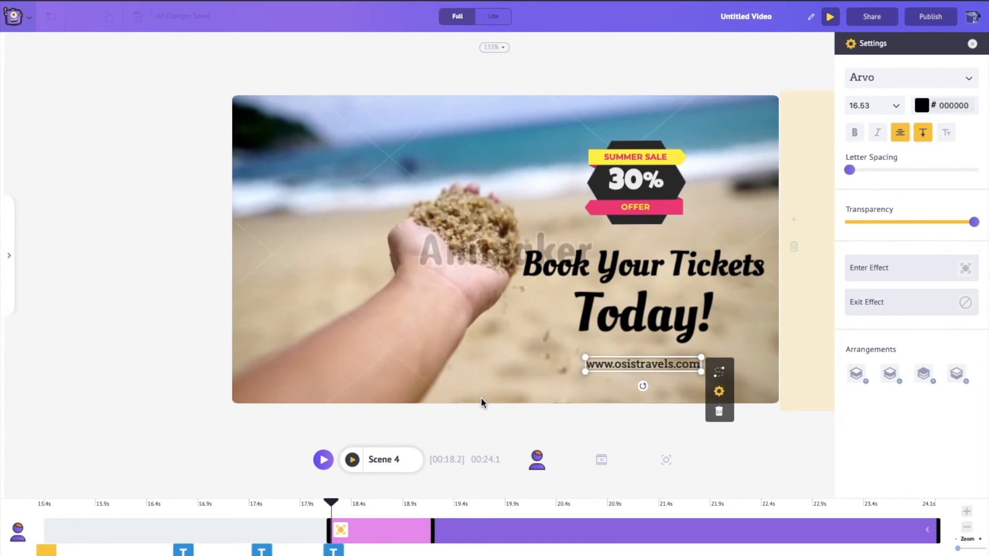
{"action": "left_click", "coordinate": [352, 461]}
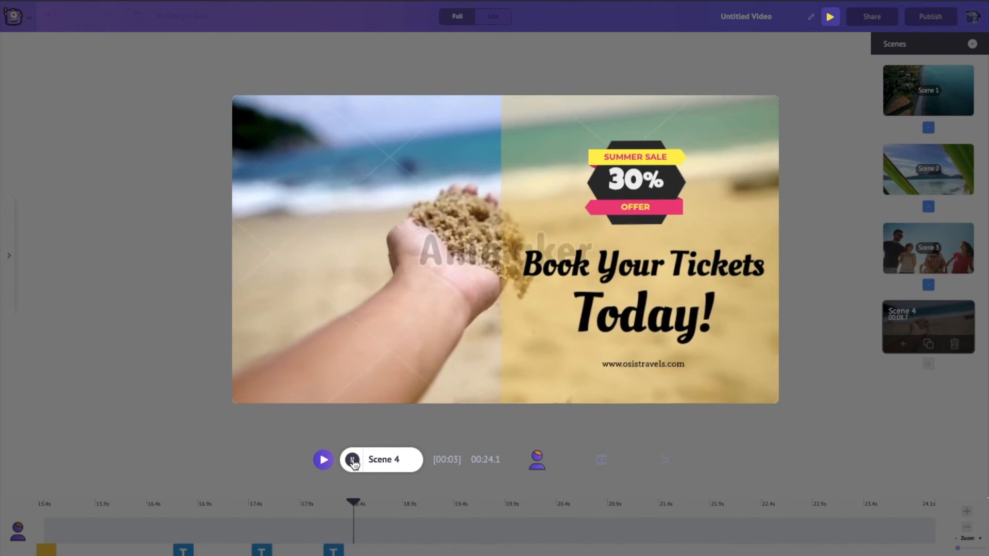
{"action": "left_click", "coordinate": [353, 460]}
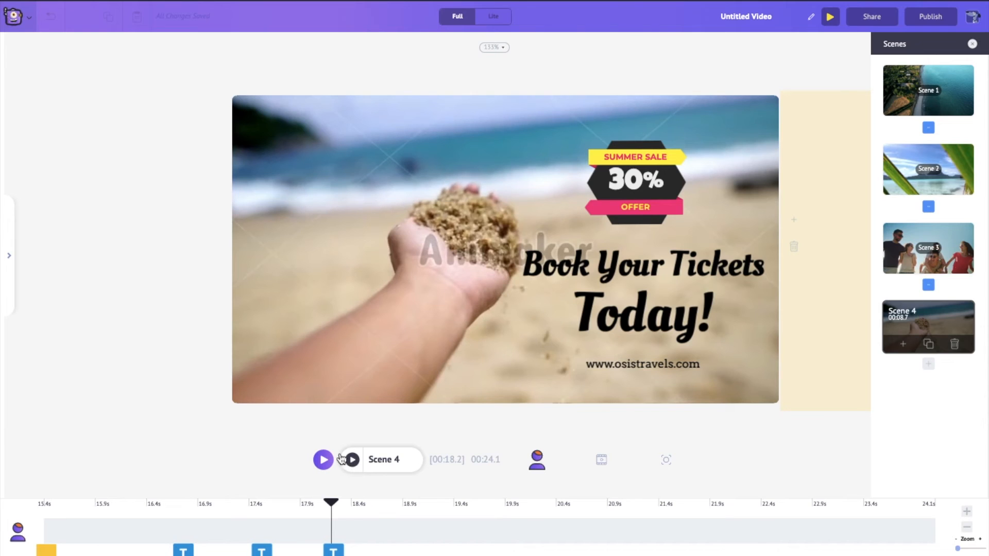
Add the Rocketeer track from the music for motivational videos to the video's timeline.
{"action": "left_click", "coordinate": [9, 279]}
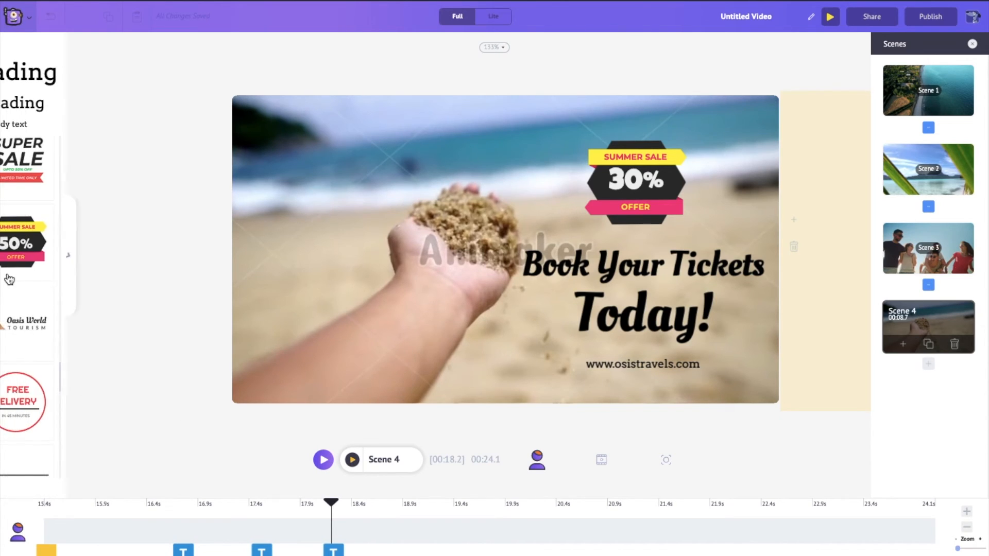
{"action": "left_click", "coordinate": [21, 430]}
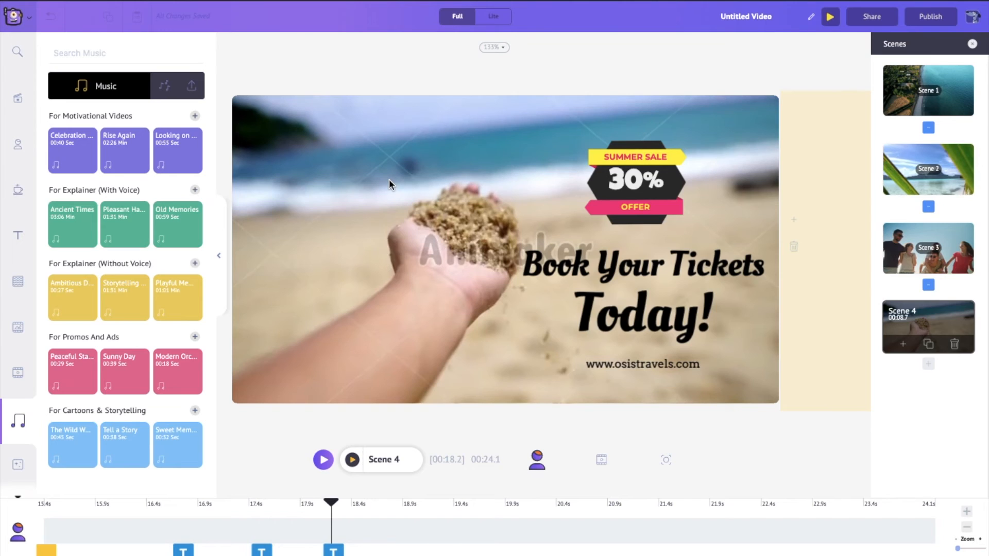
{"action": "left_click", "coordinate": [601, 459]}
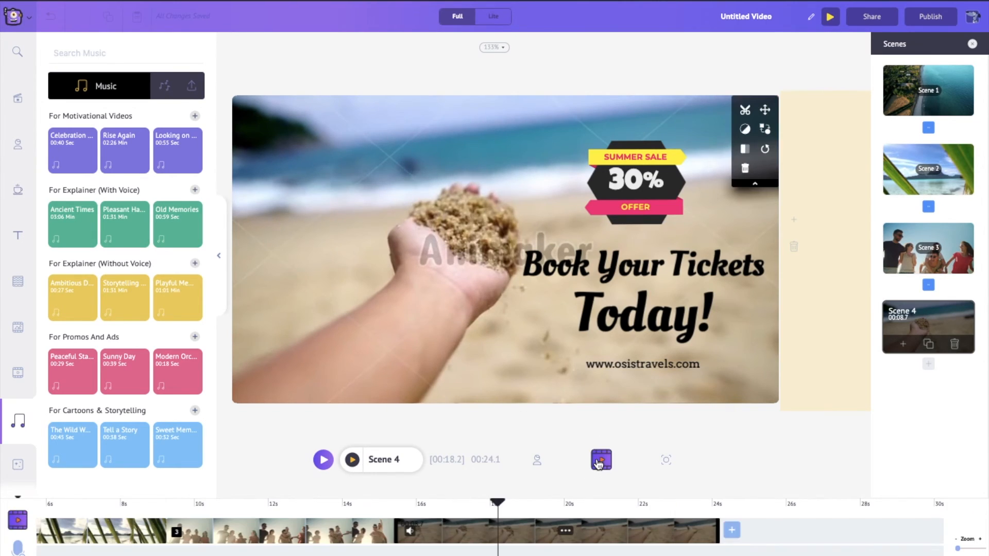
{"action": "left_click", "coordinate": [18, 548]}
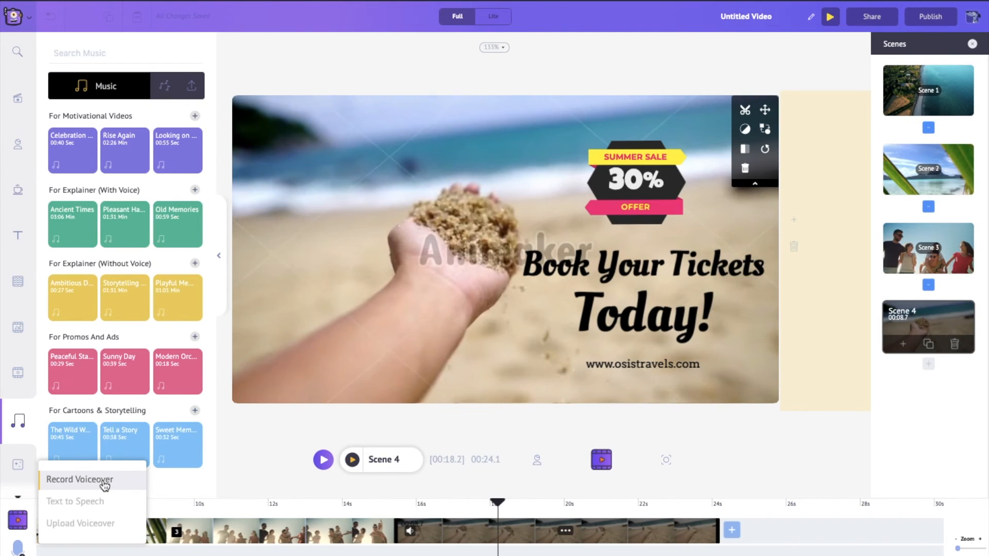
{"action": "left_click", "coordinate": [195, 117]}
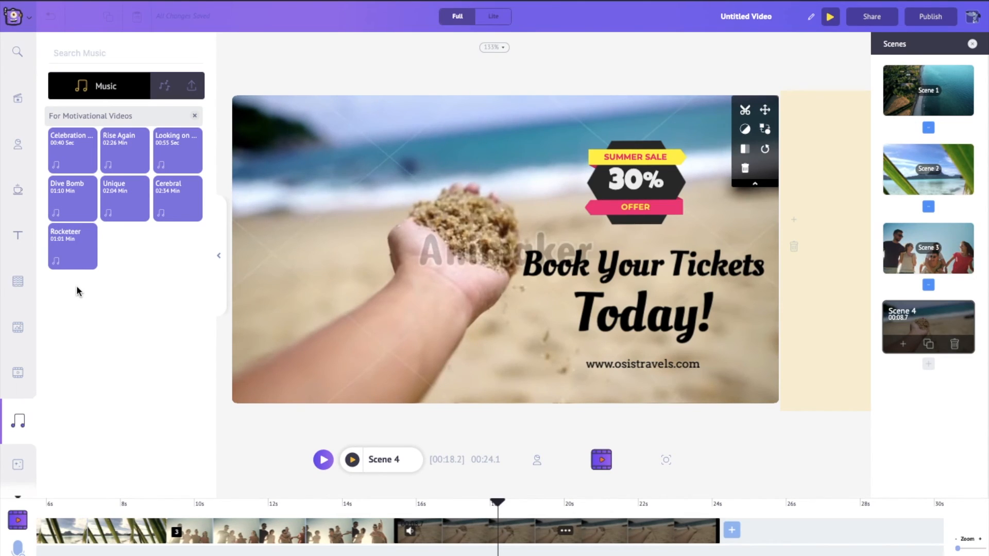
{"action": "mouse_move", "coordinate": [78, 263]}
{"action": "left_click", "coordinate": [75, 251]}
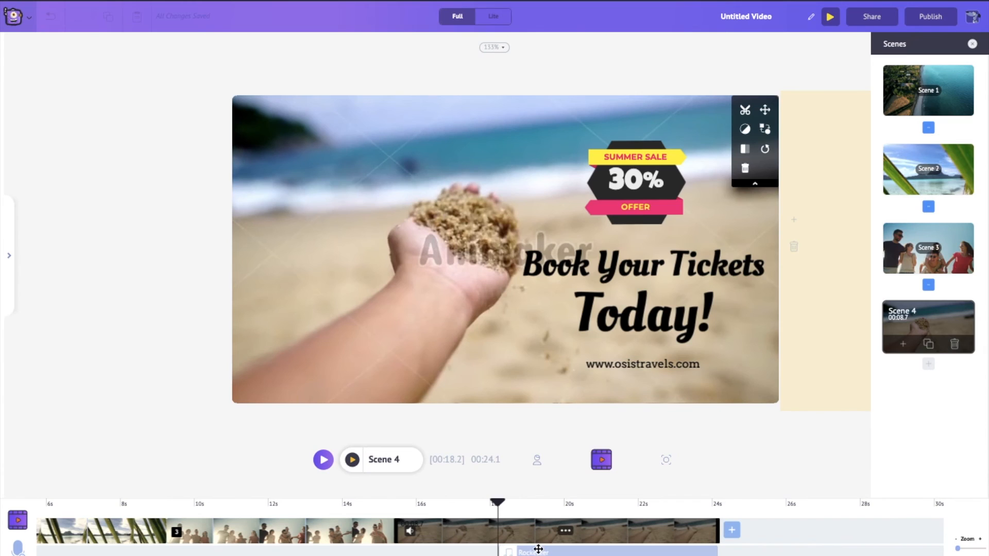
Move the Rocketeer track to the start of the timeline and extend it to the end of Scene 4.
{"action": "left_click", "coordinate": [538, 550]}
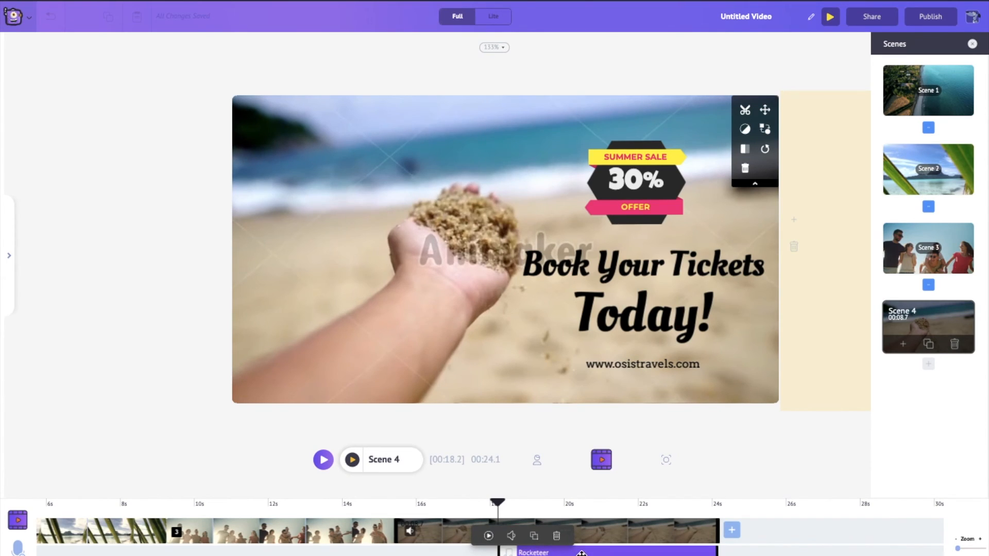
{"action": "left_click", "coordinate": [512, 538]}
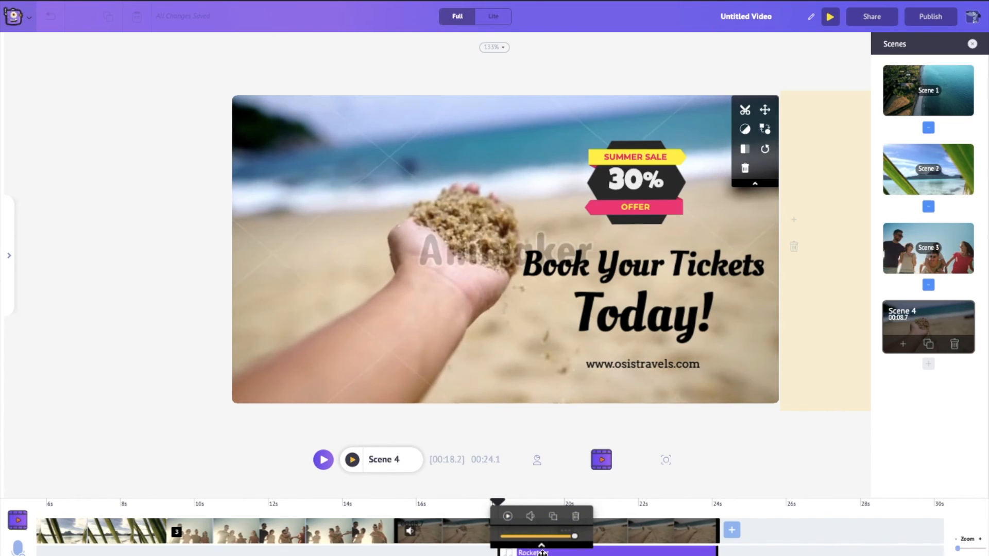
{"action": "left_click_drag", "start_coordinate": [542, 552], "coordinate": [4, 552]}
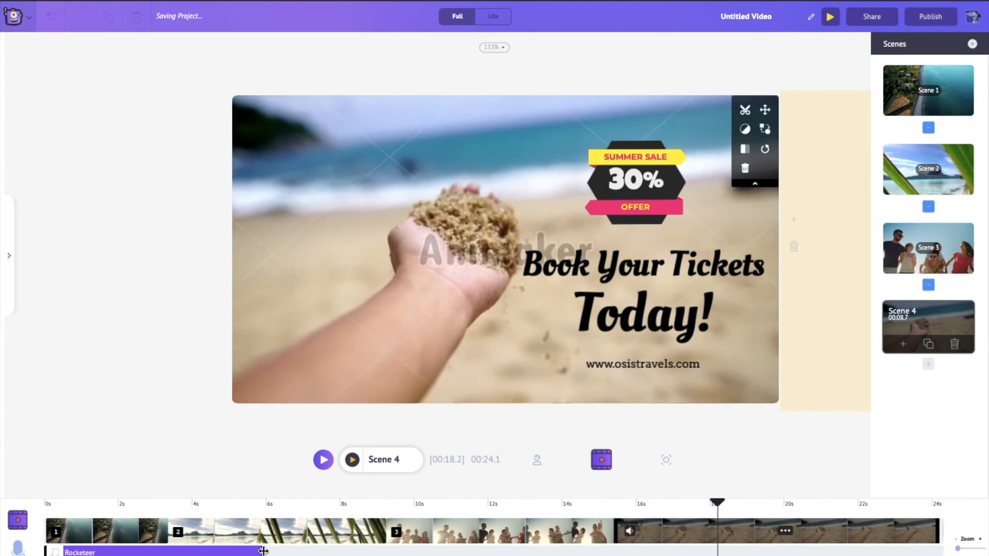
{"action": "left_click_drag", "start_coordinate": [264, 552], "coordinate": [928, 553]}
{"action": "scroll", "coordinate": [866, 532], "scroll_direction": "right", "scroll_amount": 5}
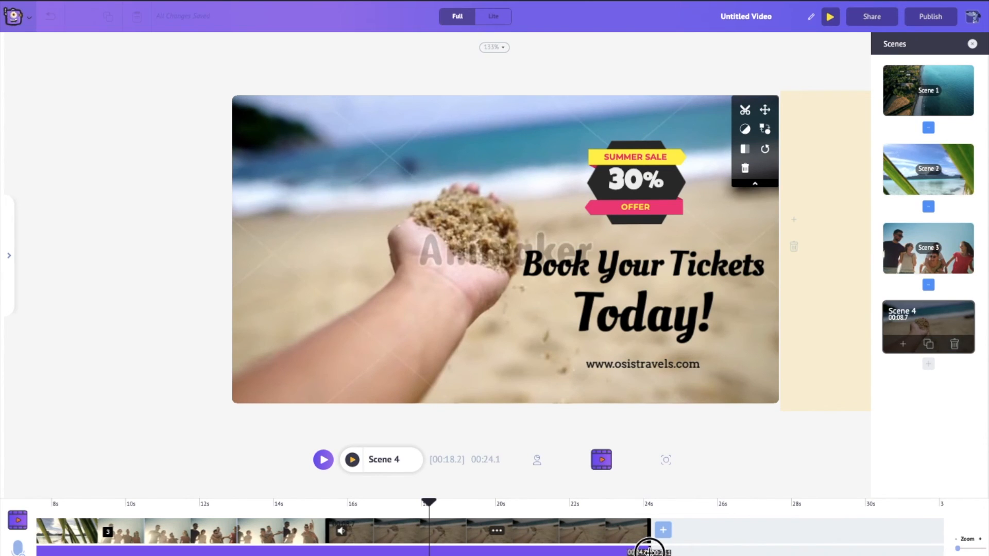
{"action": "left_click", "coordinate": [648, 551]}
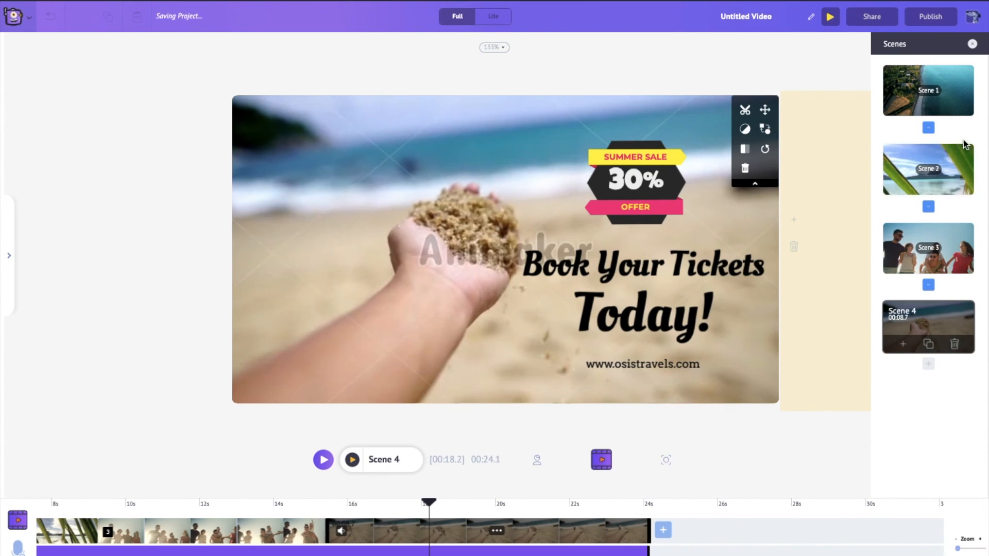
Preview the whole video with its background music from Scene 1 through the closing scene.
{"action": "left_click", "coordinate": [944, 99]}
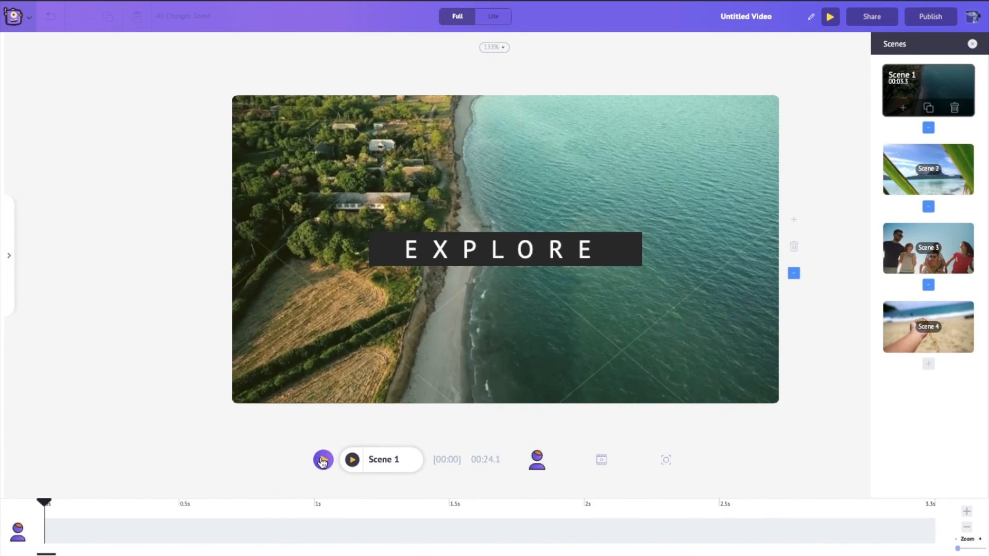
{"action": "left_click", "coordinate": [323, 460]}
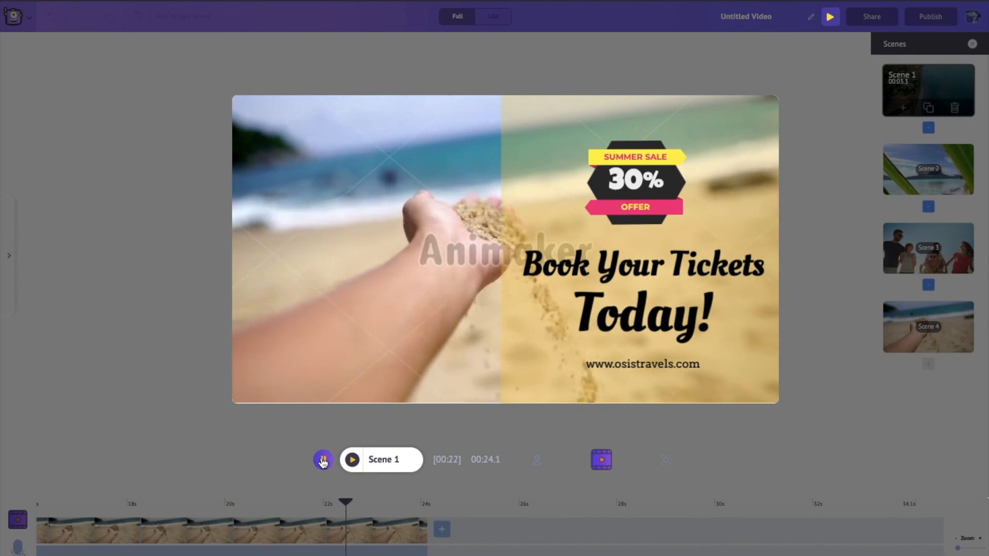
{"action": "left_click", "coordinate": [323, 460]}
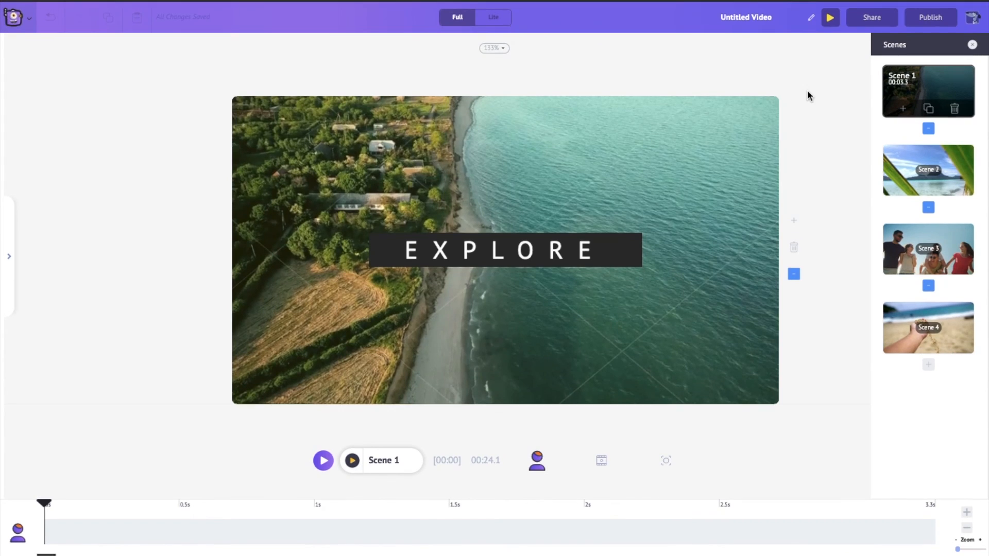
Set up a video download with the quality at 4k Ultra HD 2160p.
{"action": "left_click", "coordinate": [937, 19]}
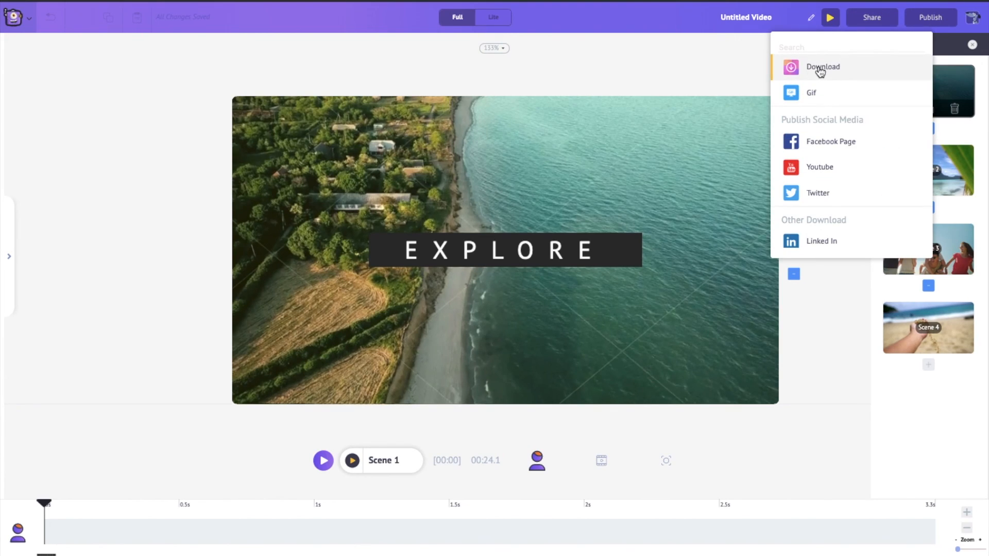
{"action": "left_click", "coordinate": [820, 70]}
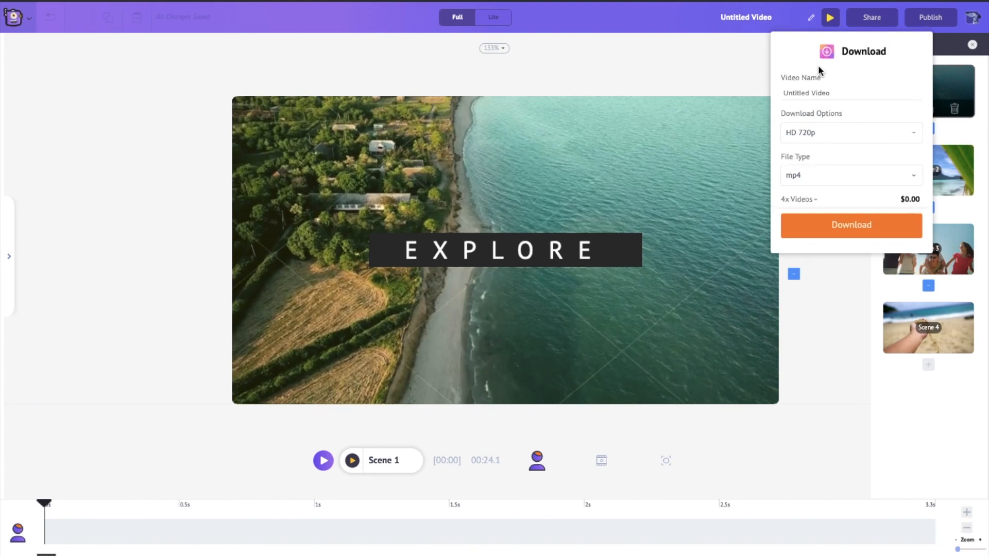
{"action": "left_click", "coordinate": [894, 135]}
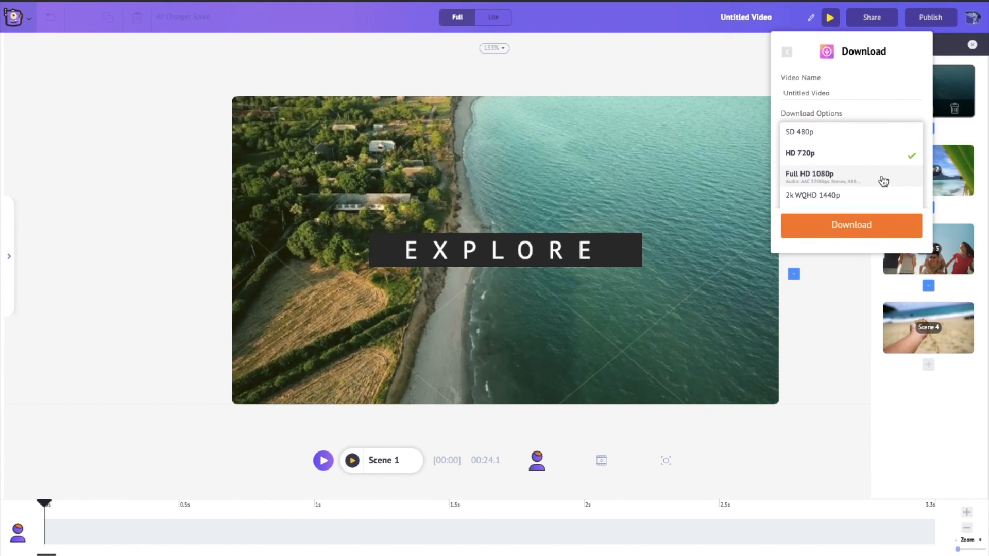
{"action": "left_click", "coordinate": [882, 176]}
{"action": "left_click", "coordinate": [914, 135]}
{"action": "scroll", "coordinate": [871, 179], "scroll_direction": "down", "scroll_amount": 1}
{"action": "left_click", "coordinate": [850, 201]}
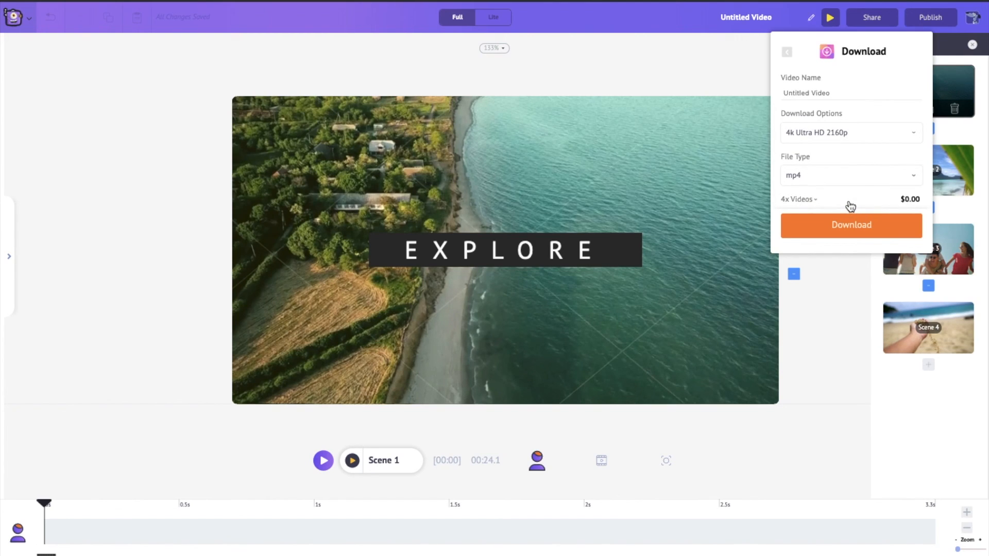
Name the video "My new video" for the download and start downloading it as mp4.
{"action": "left_click", "coordinate": [819, 201]}
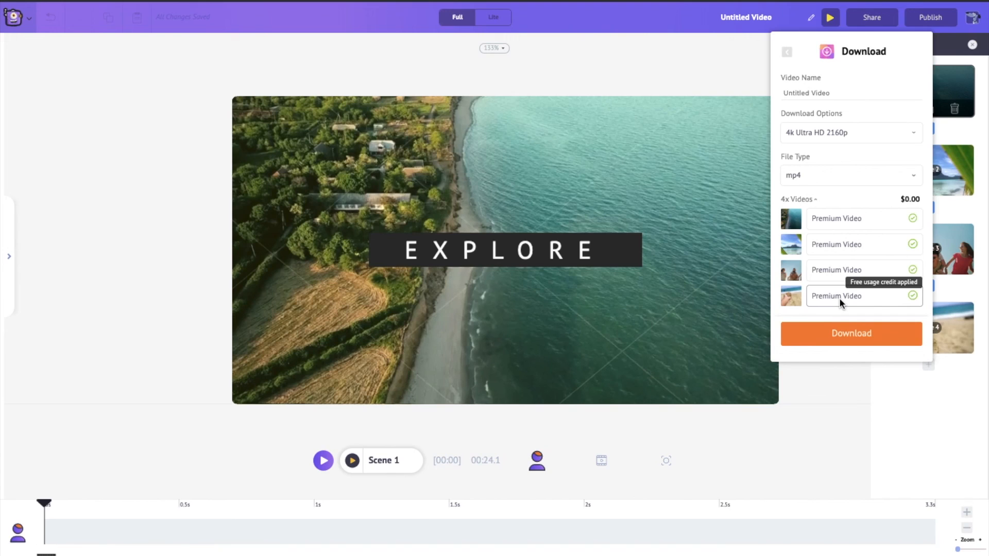
{"action": "triple_click", "coordinate": [816, 92]}
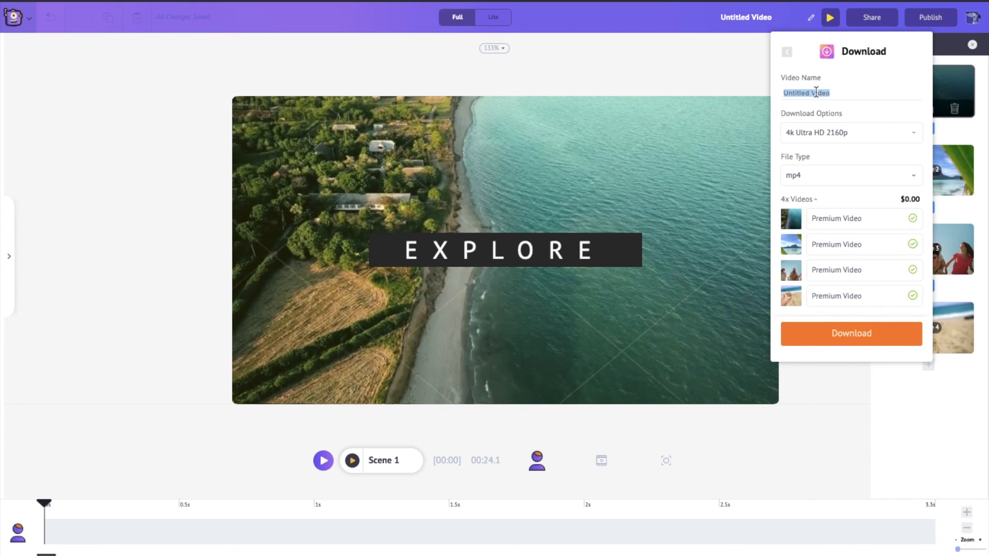
{"action": "type", "text": "My new video"}
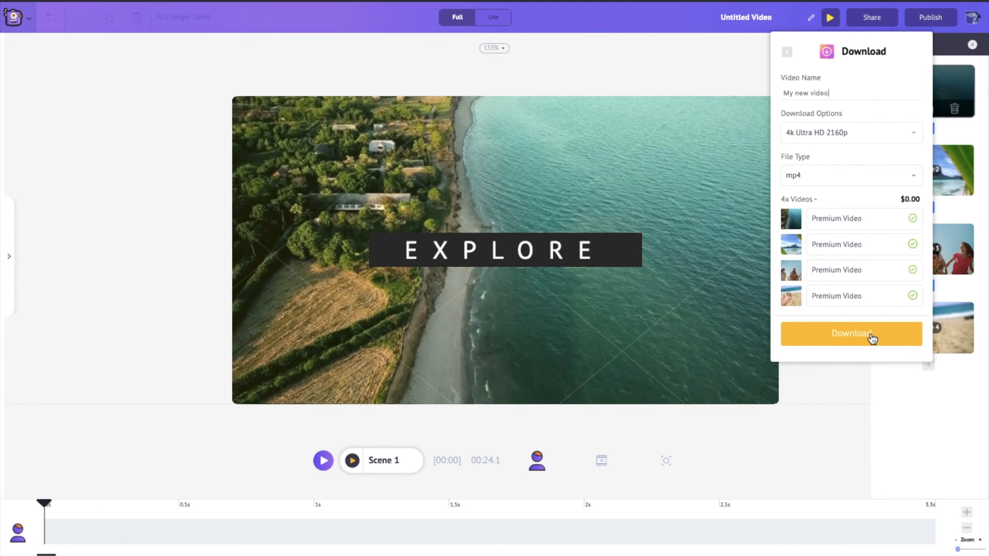
{"action": "left_click", "coordinate": [871, 337]}
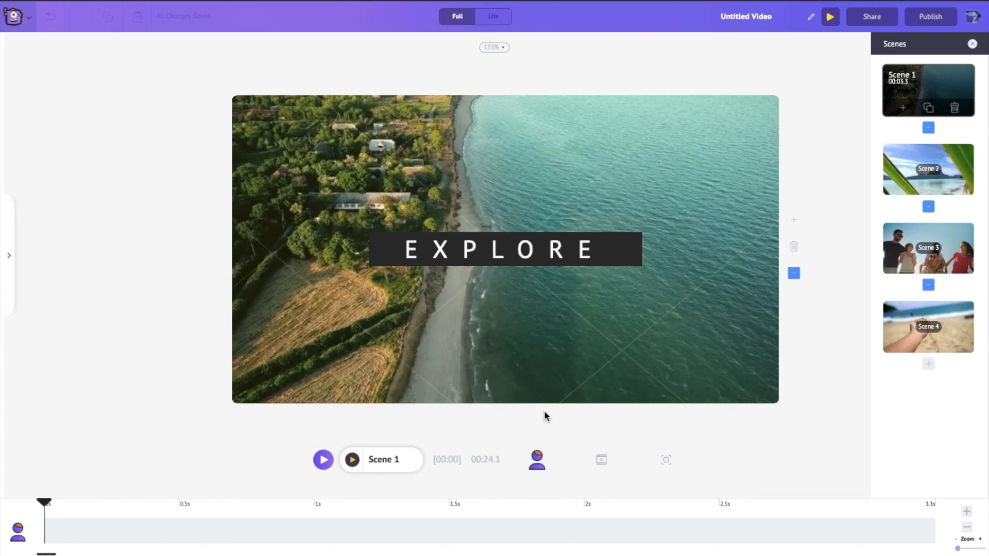